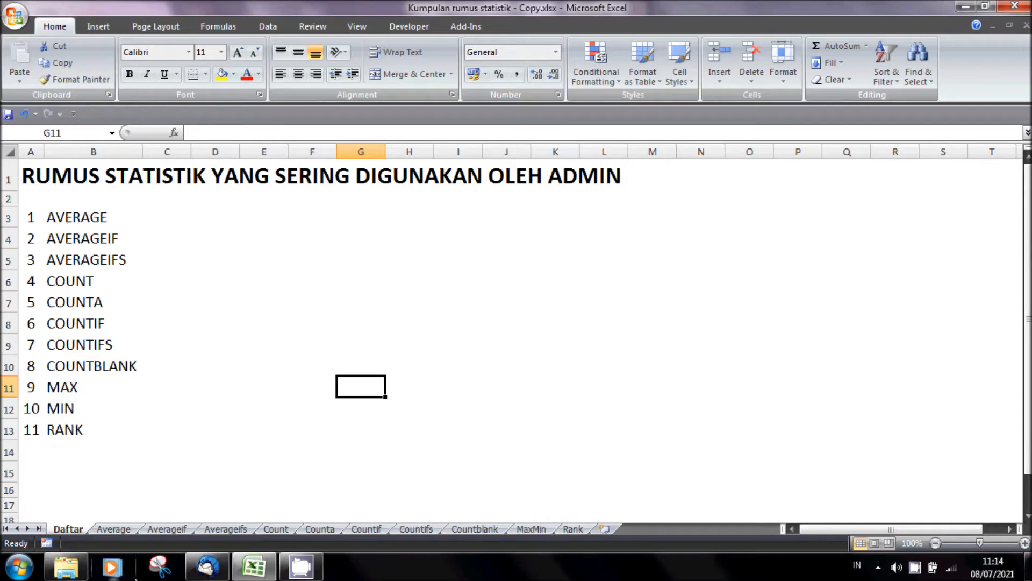
- Open the Average sheet and review the first four scores in the Nilai column, cells E5 to E8
left_click(115, 530)
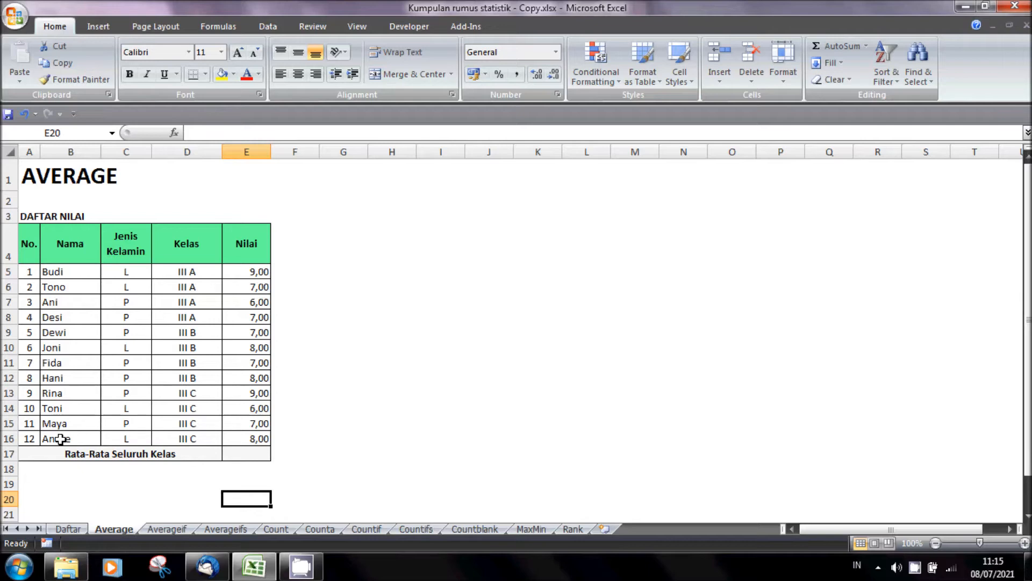
left_click(260, 272)
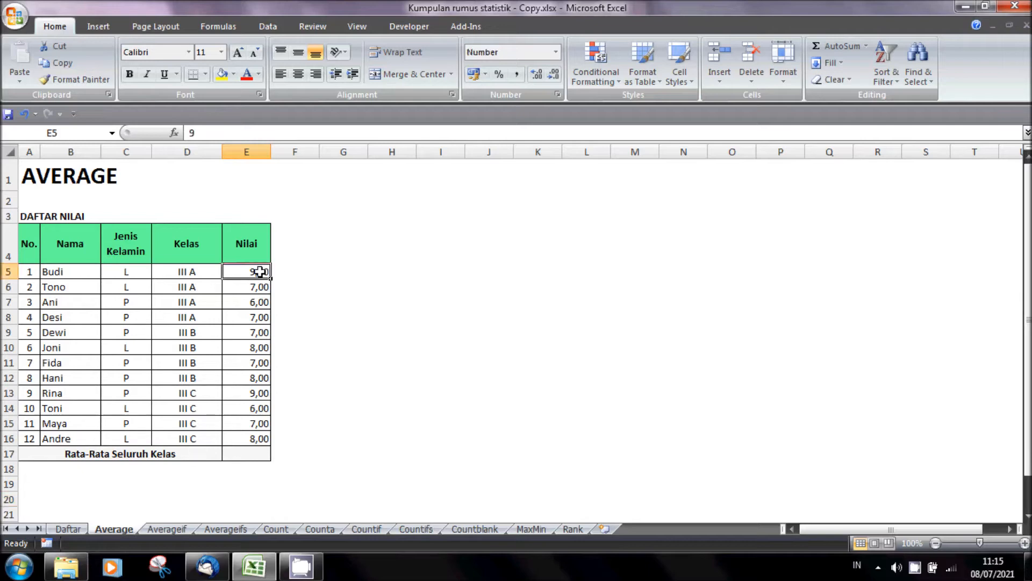
left_click(258, 287)
left_click(251, 302)
left_click(248, 318)
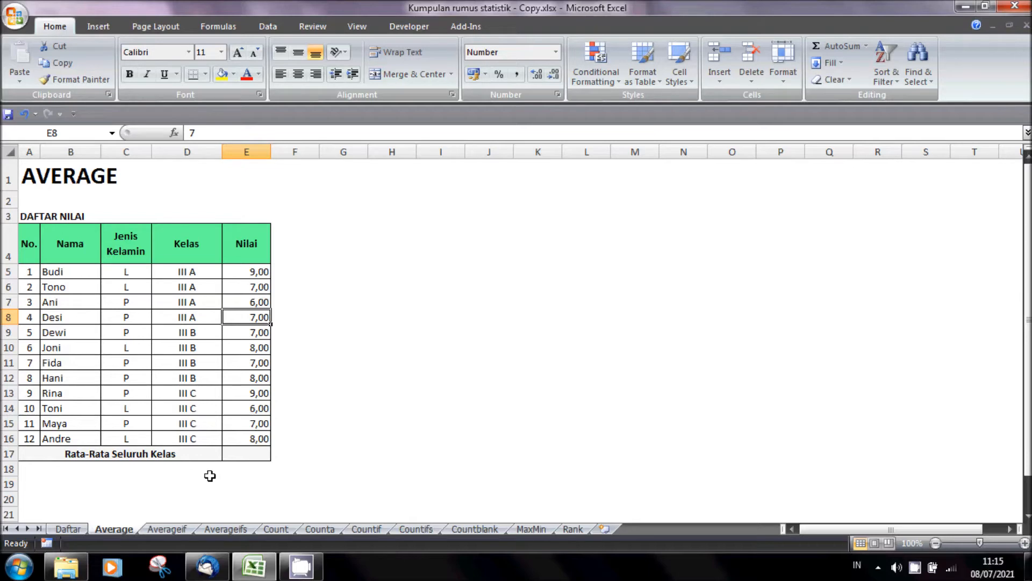
- Calculate the Rata-Rata Seluruh Kelas in E17 with the formula =AVERAGE(E5:E16)
left_click(239, 457)
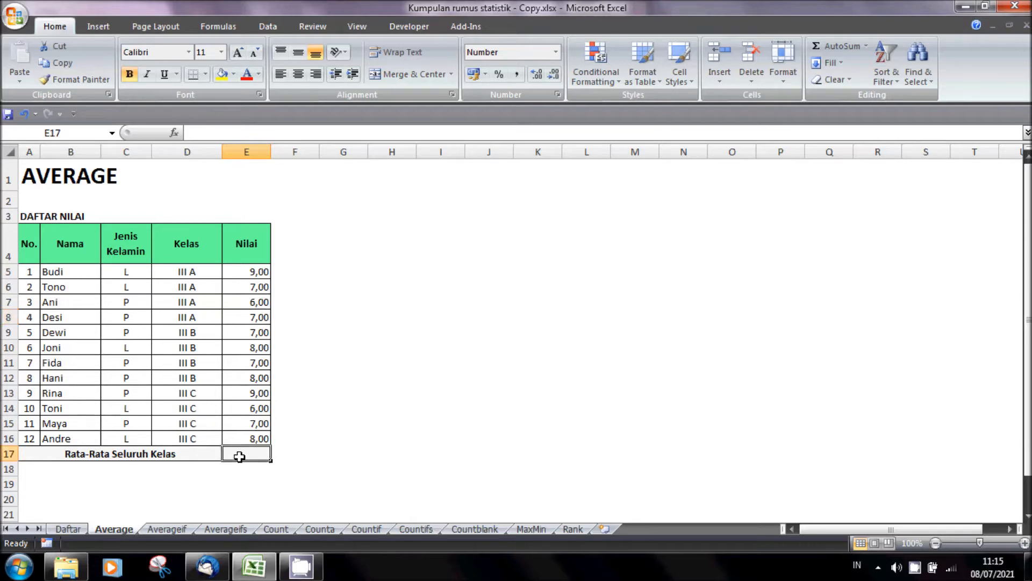
type("=")
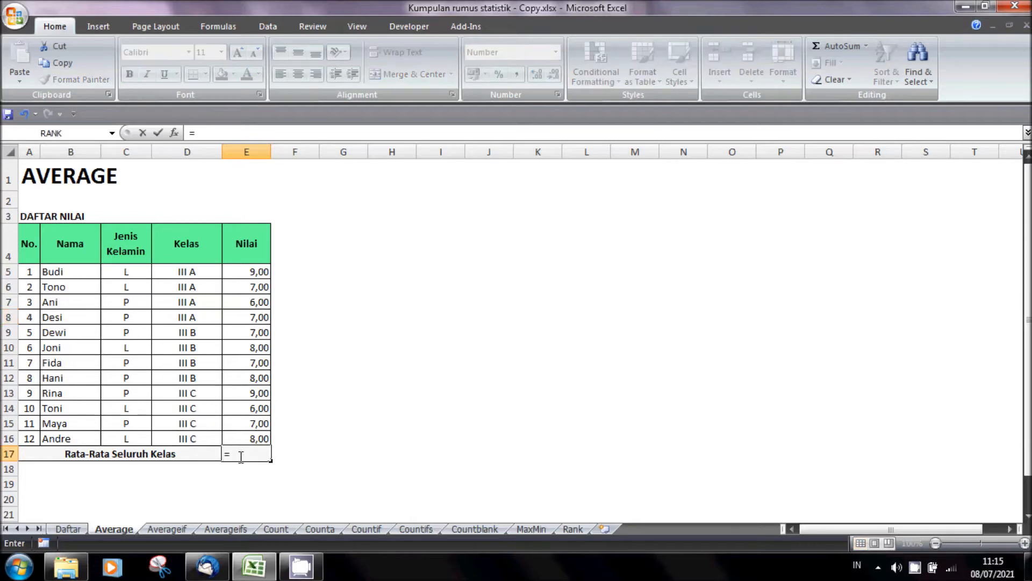
type("average(")
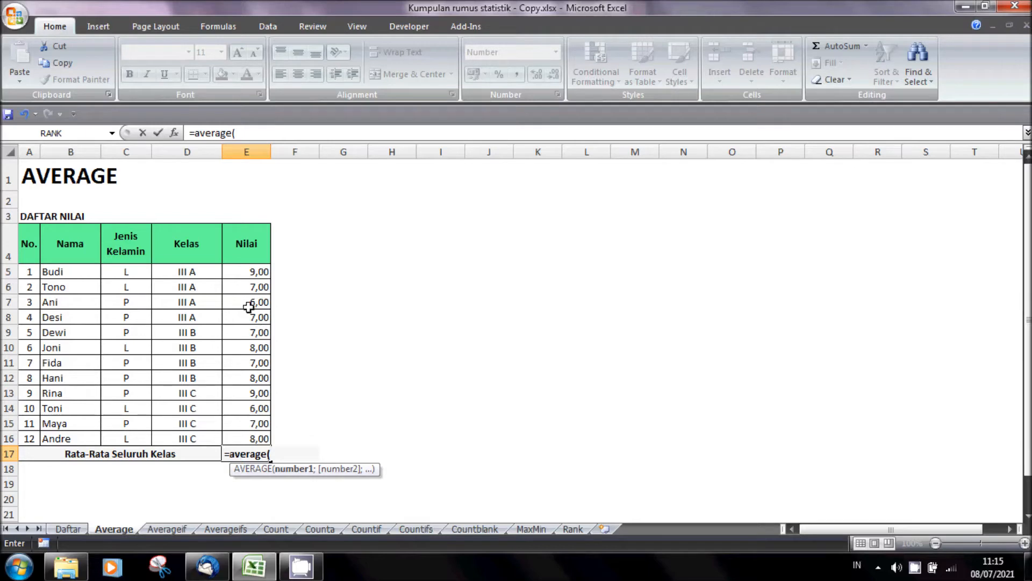
left_click_drag(248, 271, 248, 439)
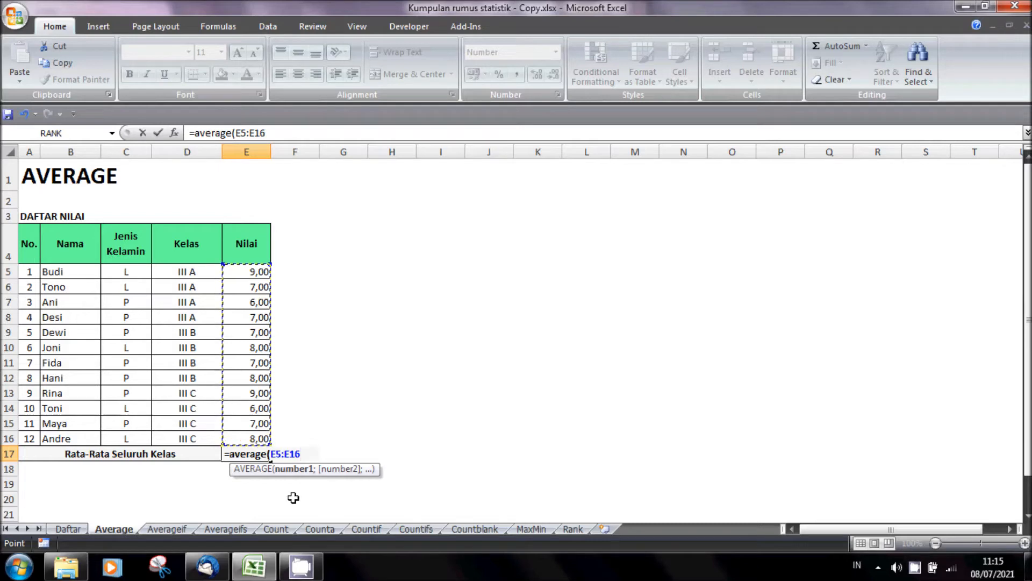
type(")")
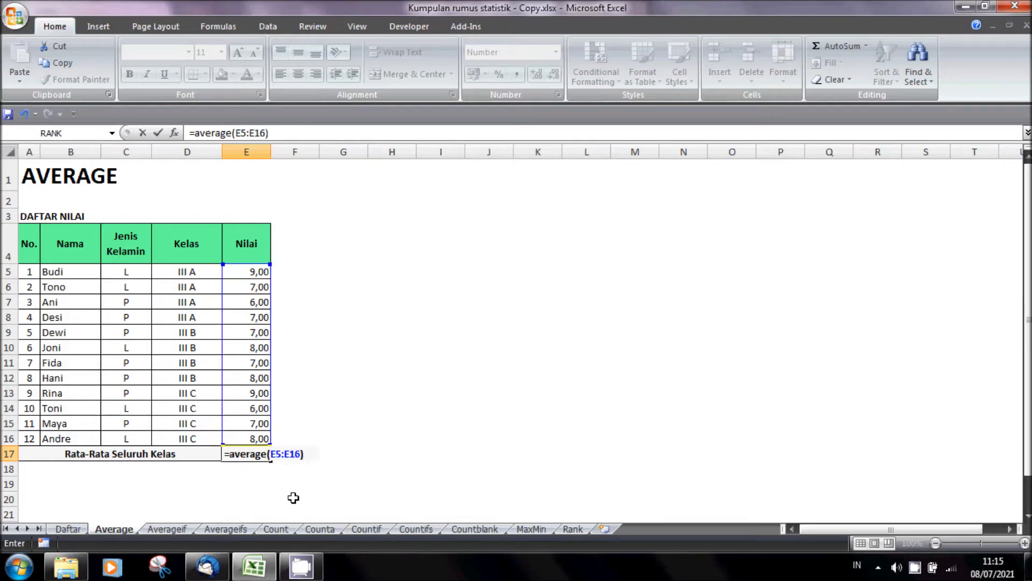
key("Return")
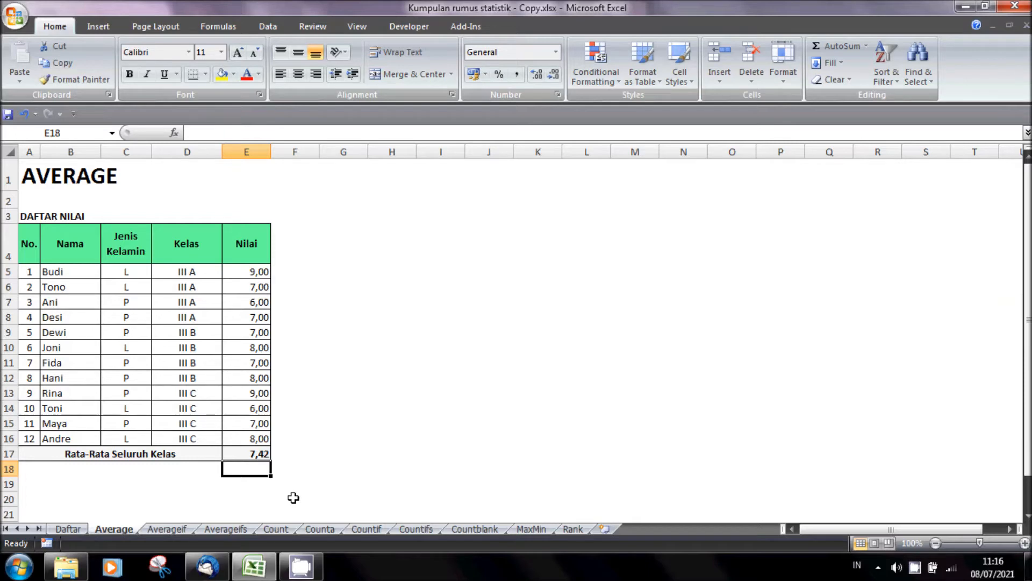
- Total all the scores in E19, below the table, with a SUM formula over E5:E16
left_click(262, 485)
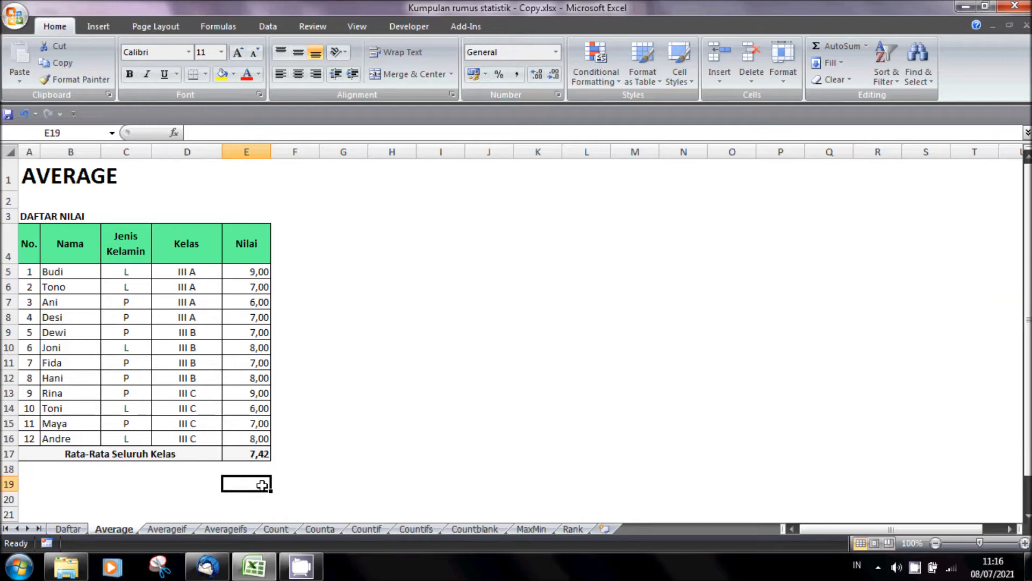
type("=sum")
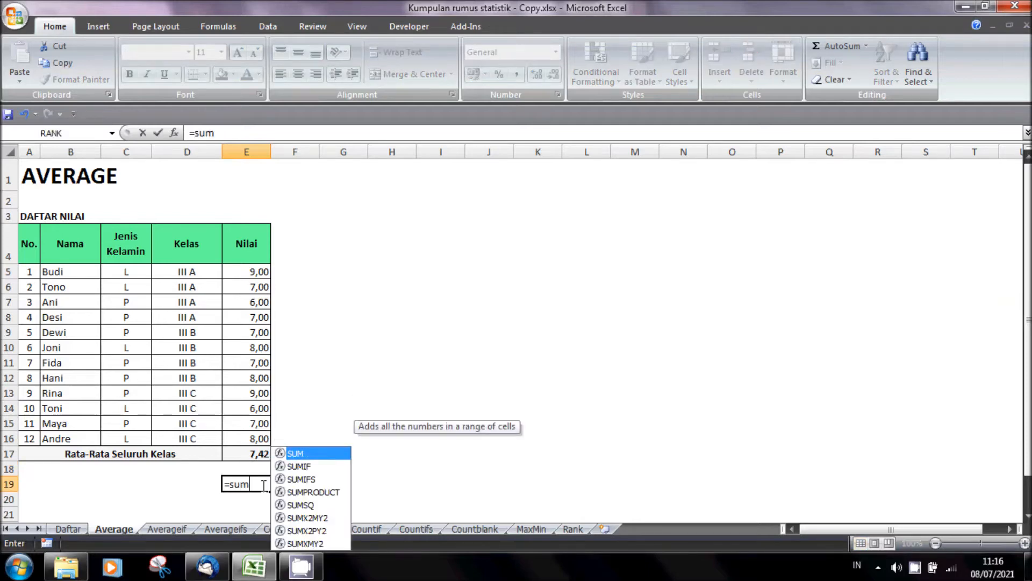
type("(")
left_click_drag(251, 271, 244, 430)
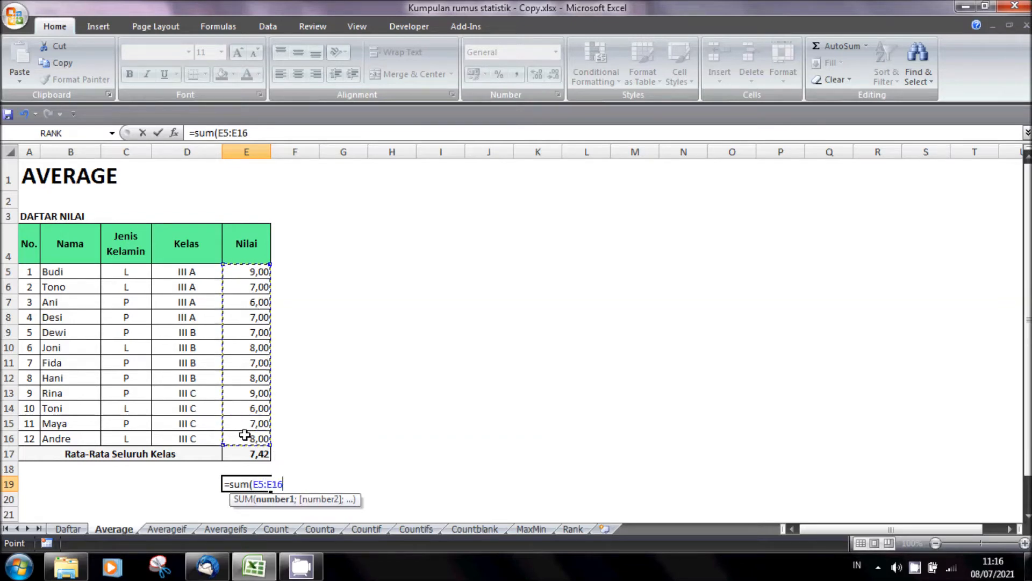
key("Return")
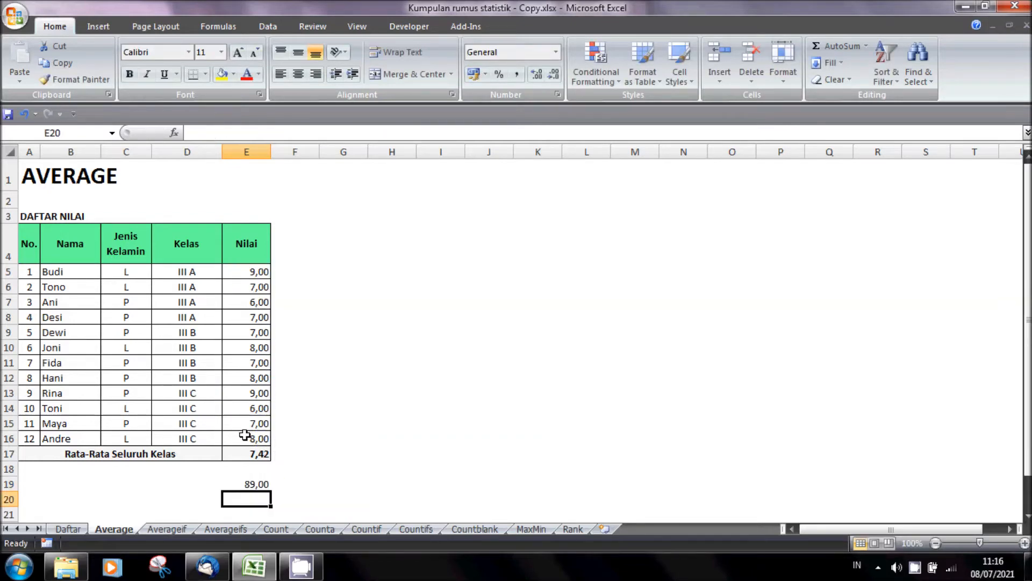
- Enter the student count 12 in E20 and divide the total by it in E21 with =E19/E20
type("12")
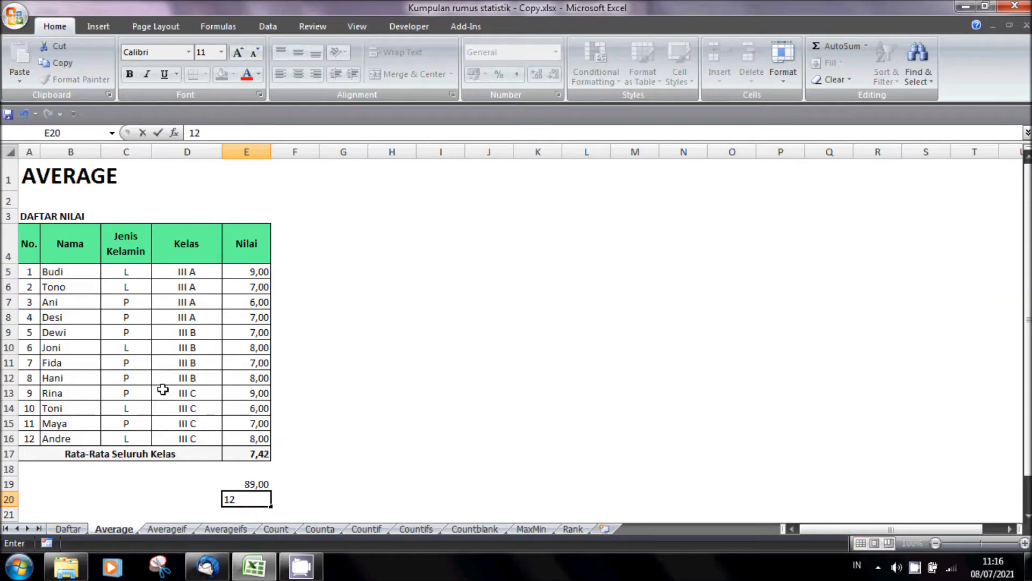
key("Return")
type("=")
key("Up")
key("Up")
type("/")
key("Up")
key("Return")
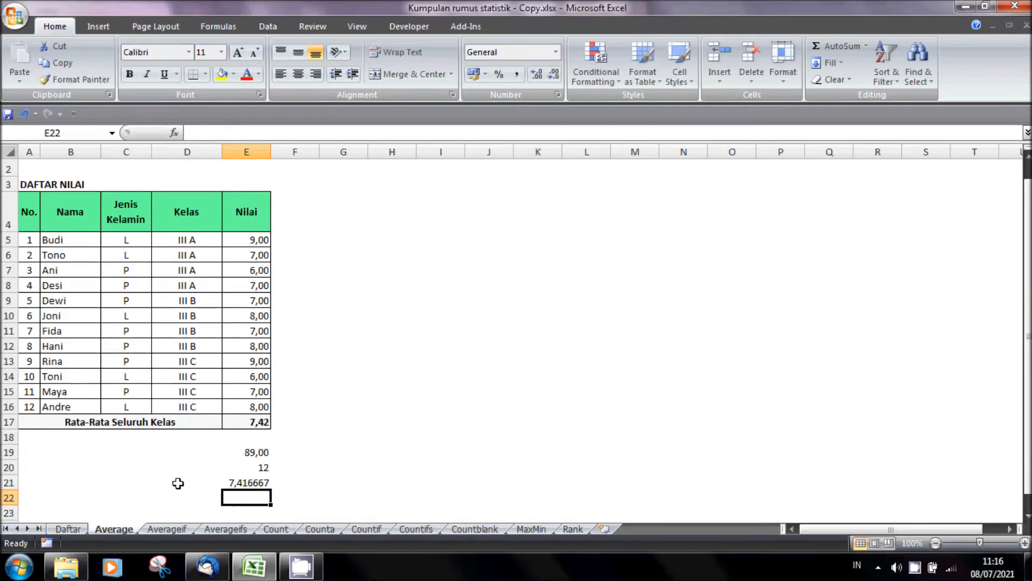
- Reduce the division result in E21 to two decimal places
left_click(251, 484)
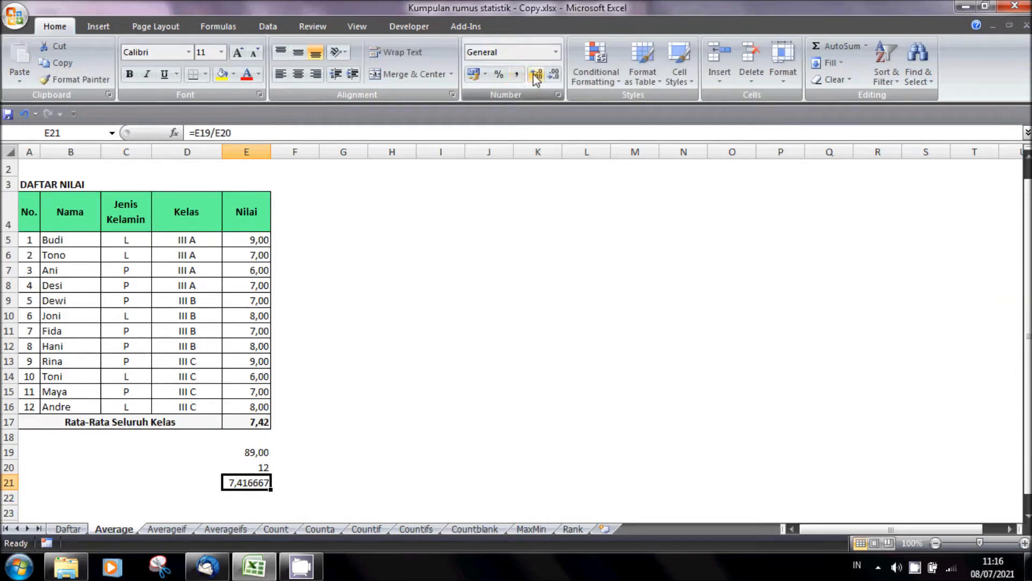
left_click(554, 74)
left_click(554, 74)
left_click(554, 74)
left_click(554, 74)
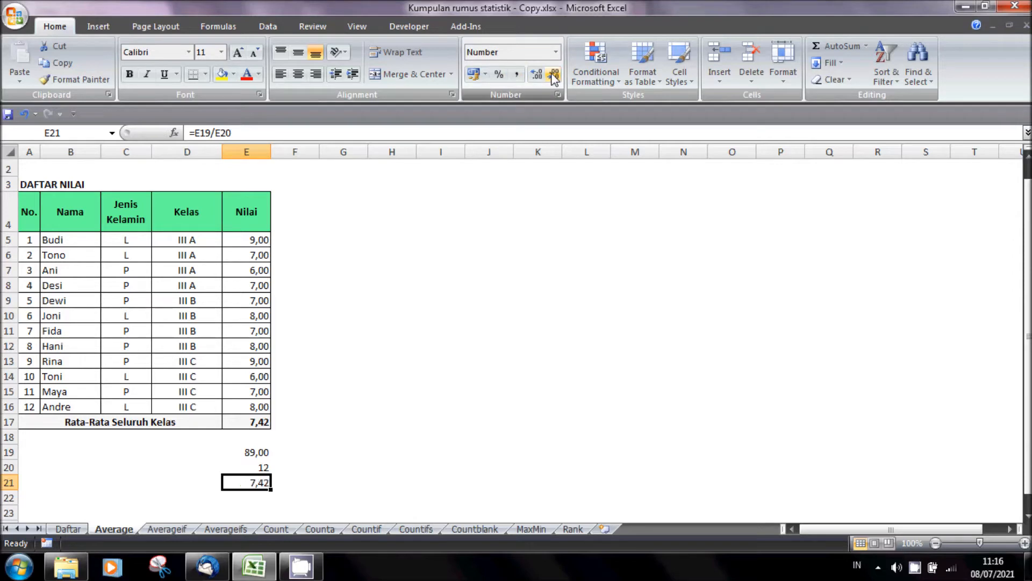
left_click(544, 374)
scroll(543, 373, "up", 1)
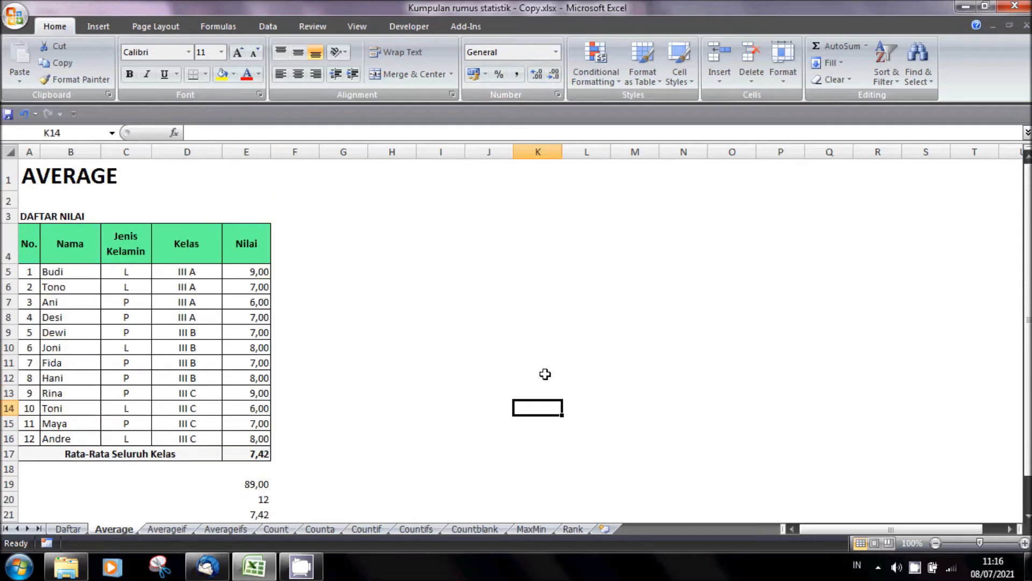
- Compare the AVERAGE formula in E17 with the manual calculation that starts from the SUM in E19
left_click(264, 455)
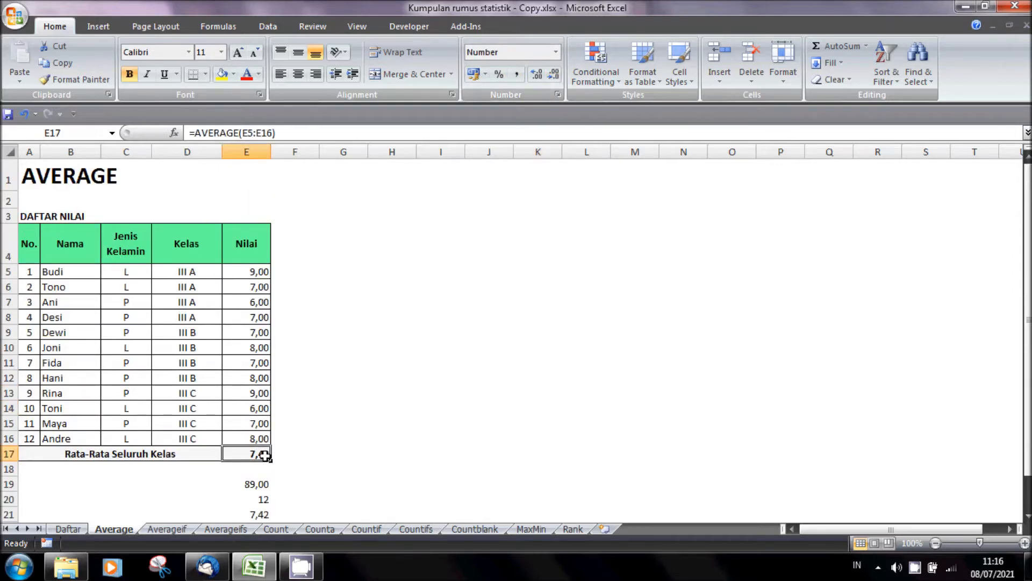
left_click(258, 484)
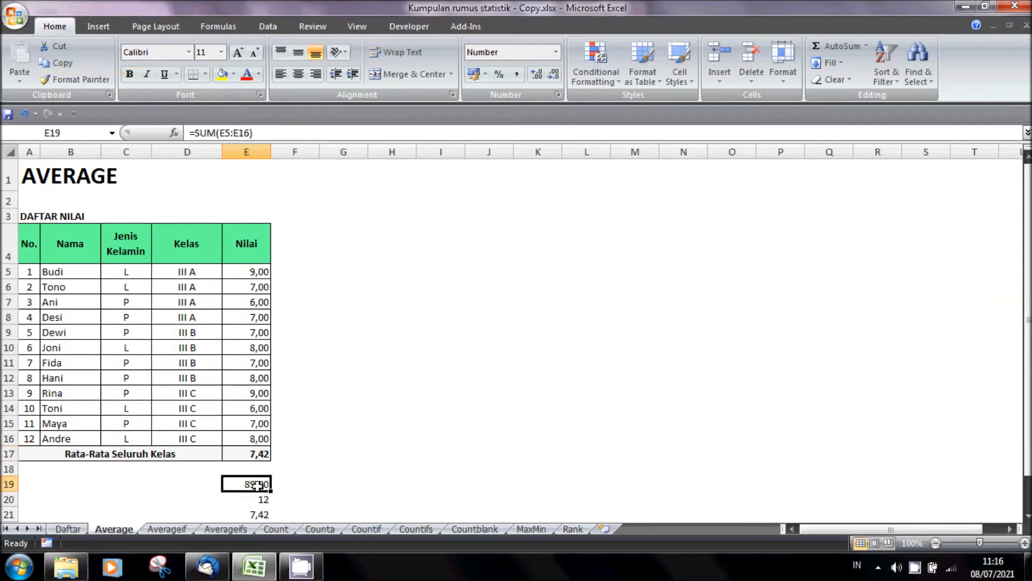
left_click(407, 447)
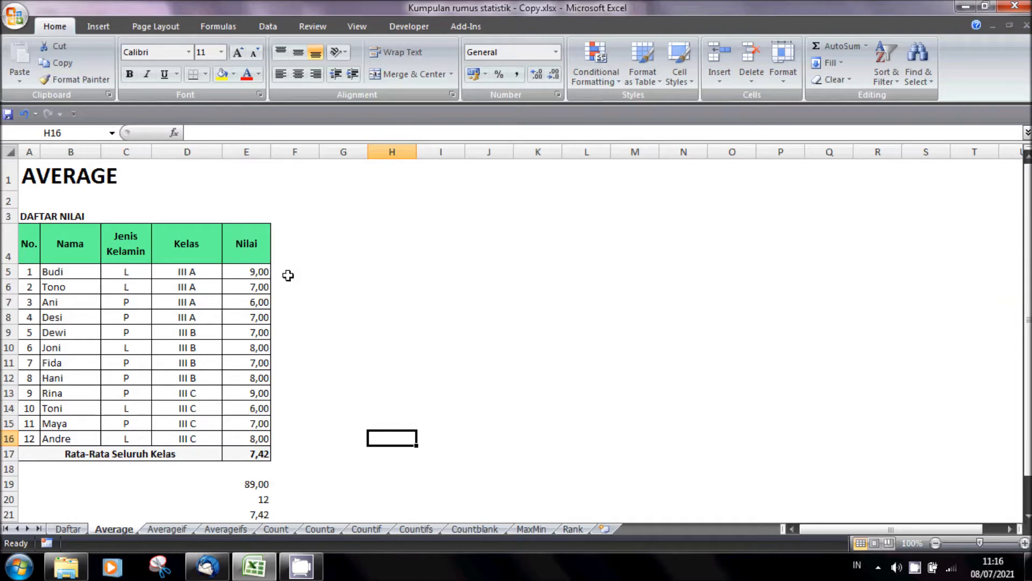
- Open the Averageif sheet and check the L and P criteria in the Jenis Kelamin summary table
left_click(172, 532)
left_click(377, 411)
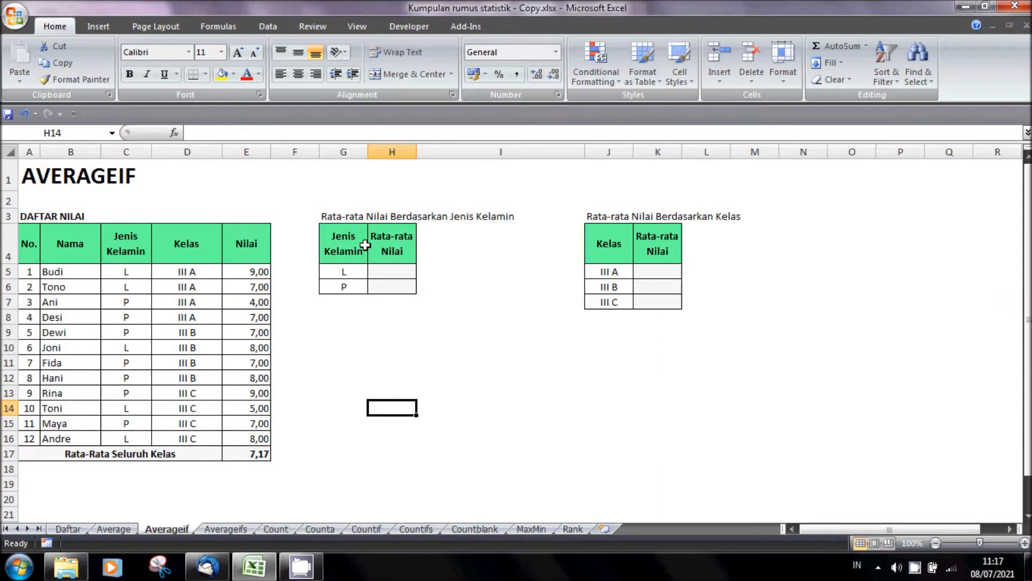
left_click(346, 274)
left_click(346, 287)
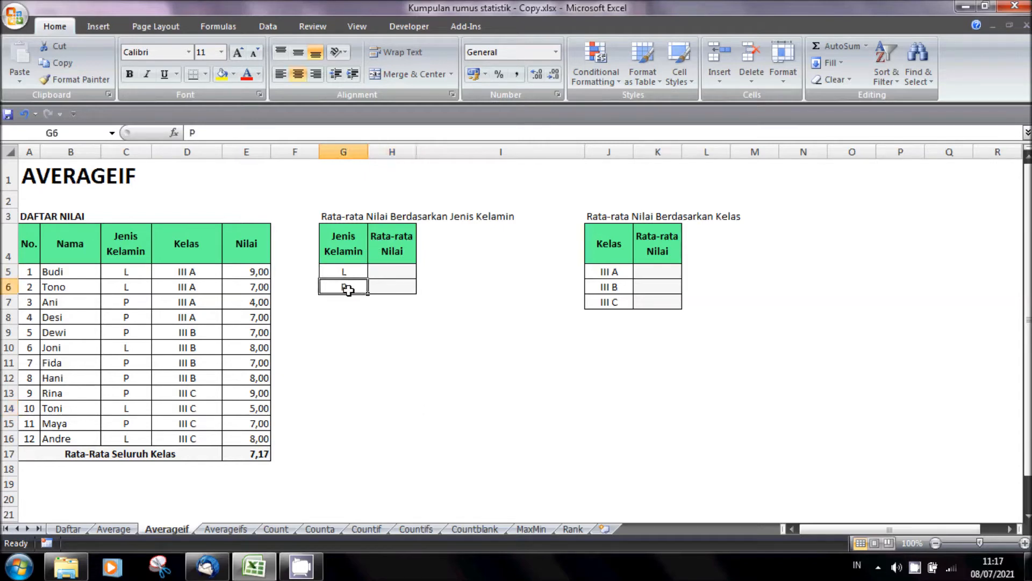
- Calculate the average score for gender L in H5 with =AVERAGEIF($C$5:$E$16;G5;$E$5:$E$16), keeping both ranges absolute
left_click(401, 270)
type("=")
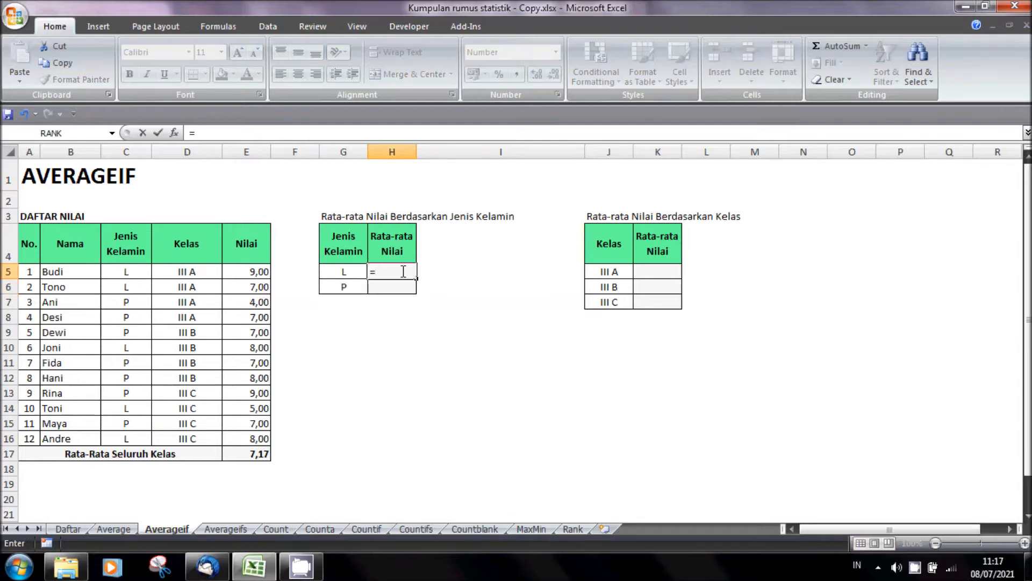
type("average")
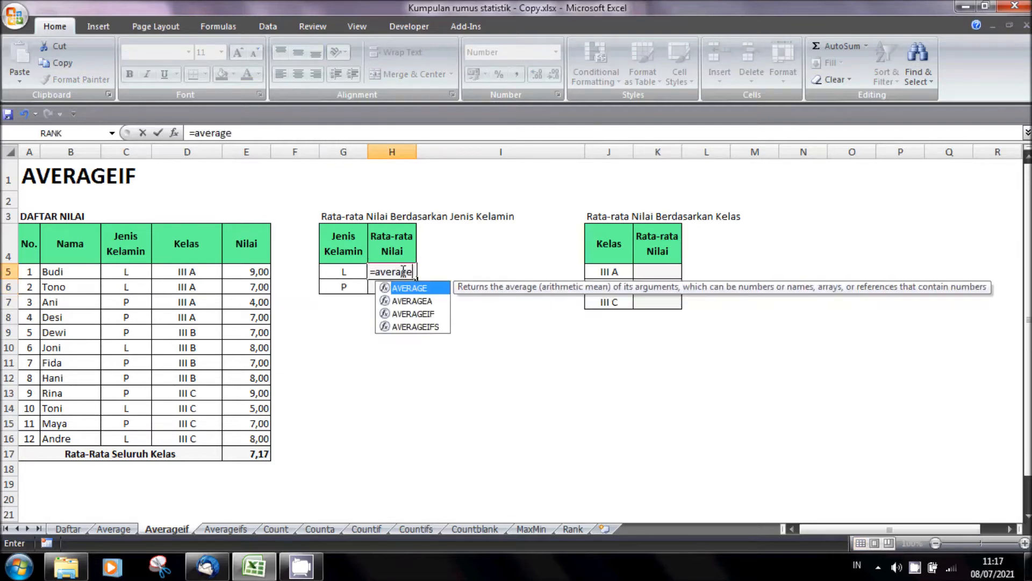
type("if(")
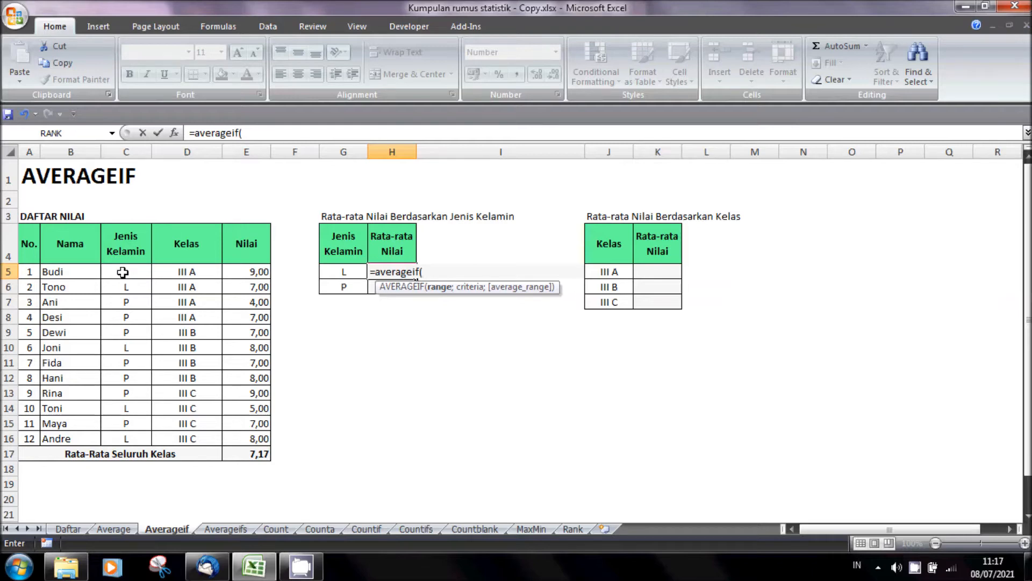
left_click_drag(126, 269, 250, 437)
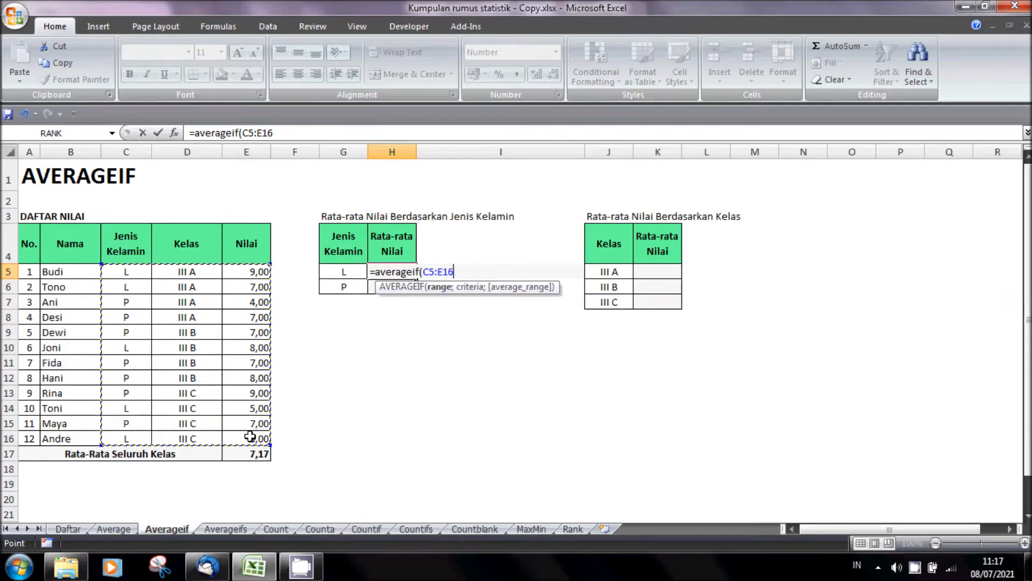
key("F4")
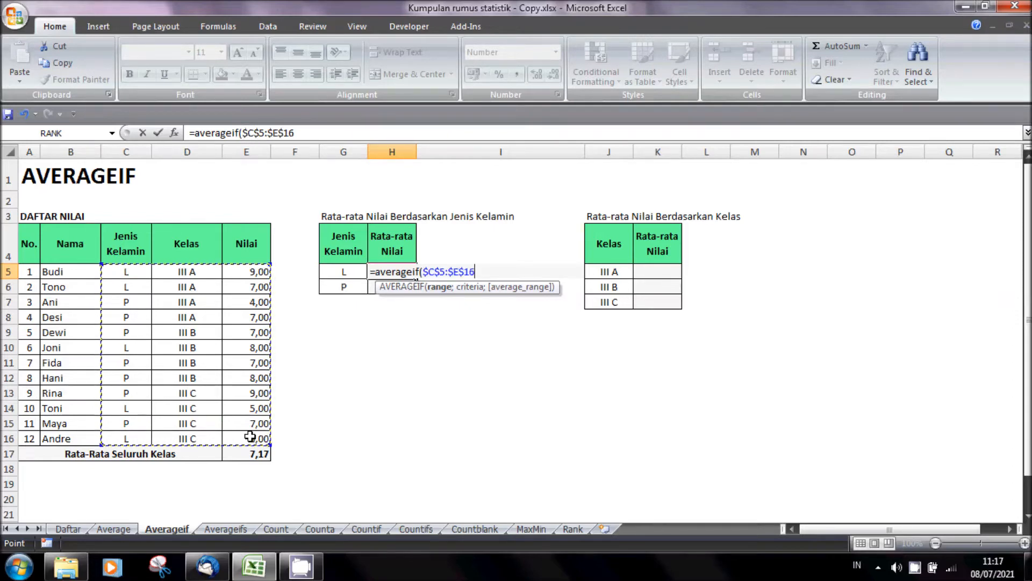
type(";")
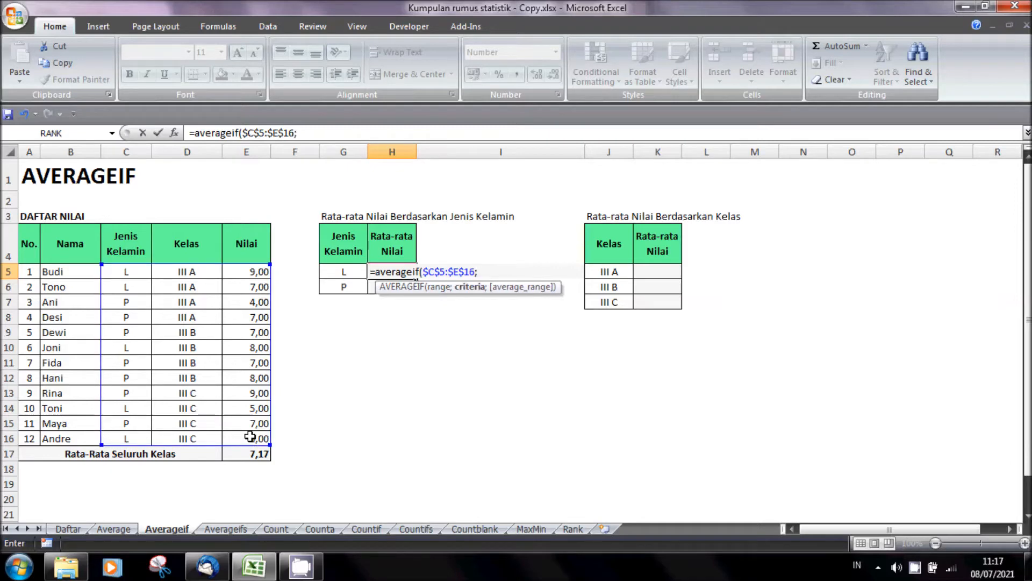
left_click(335, 270)
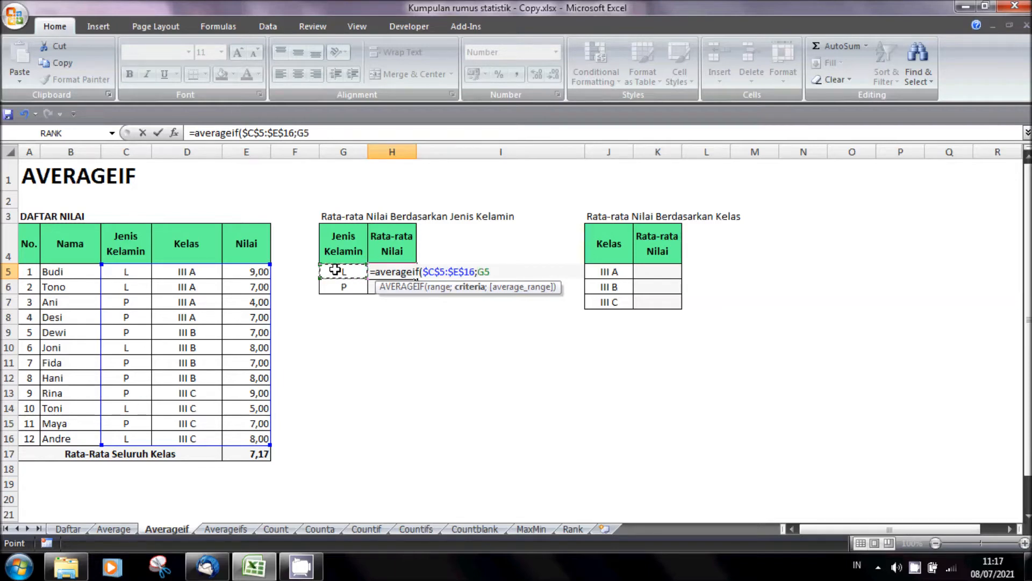
type(";")
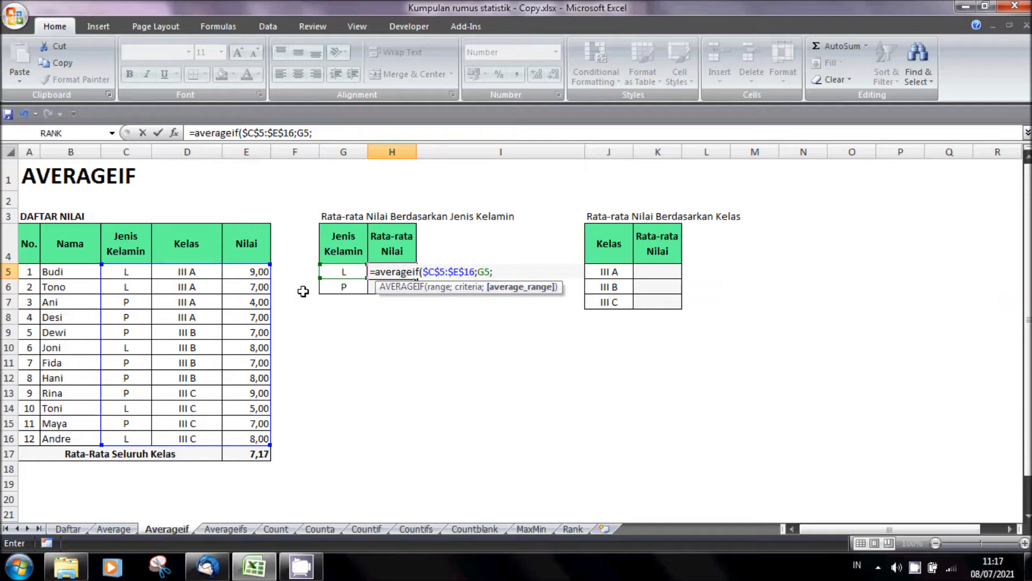
left_click_drag(257, 272, 250, 434)
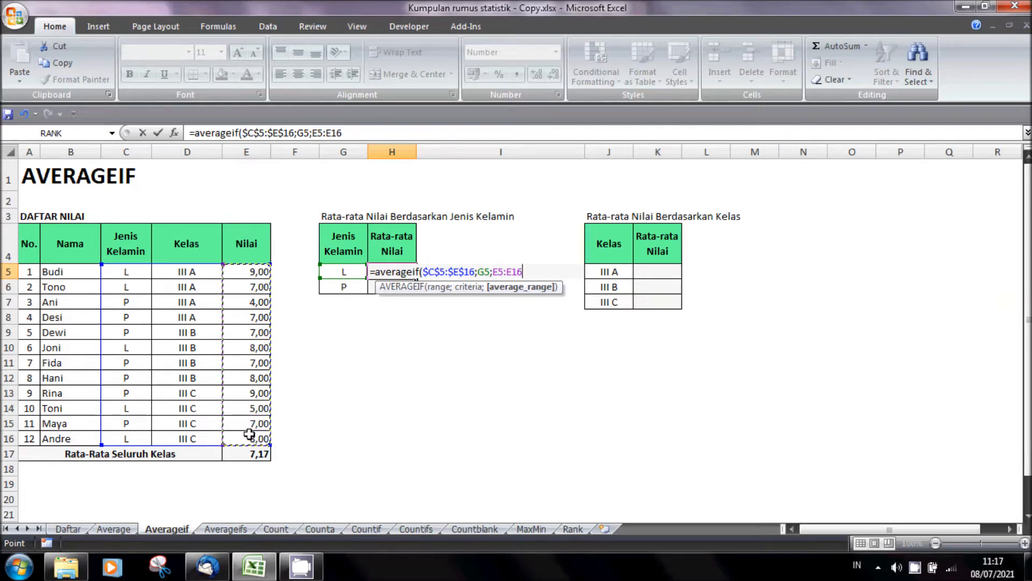
key("F4")
type(")")
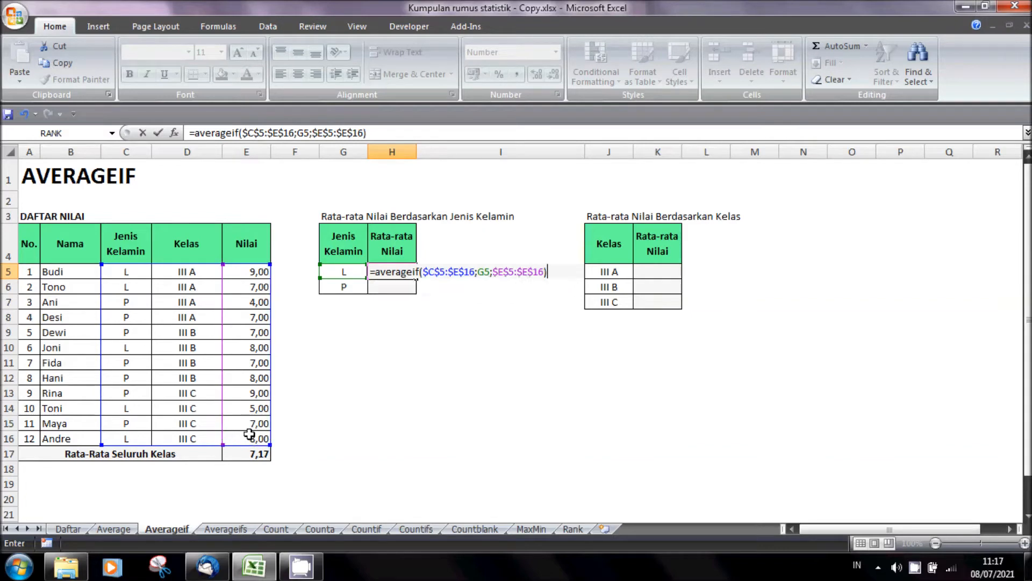
key("Return")
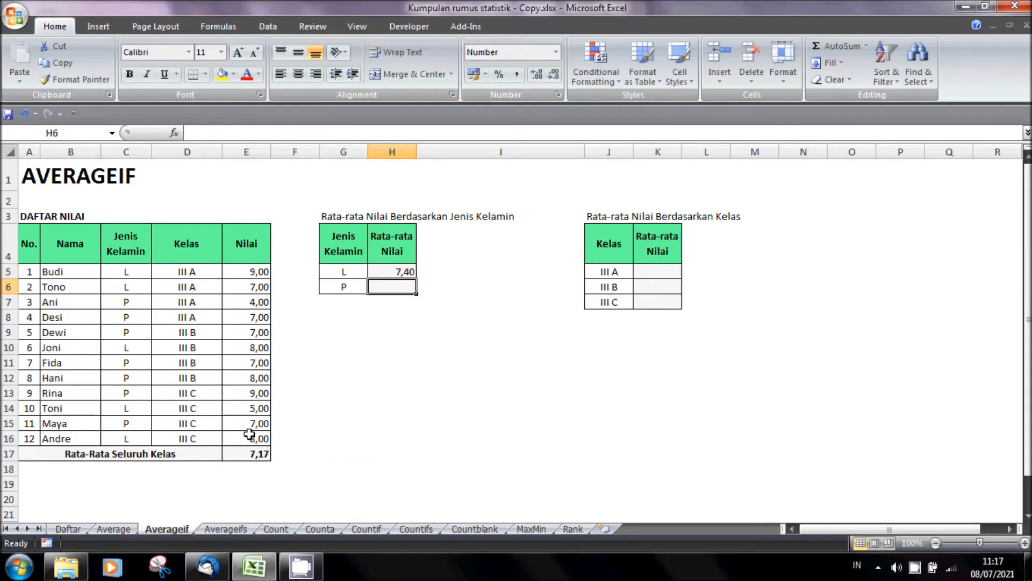
left_click(402, 272)
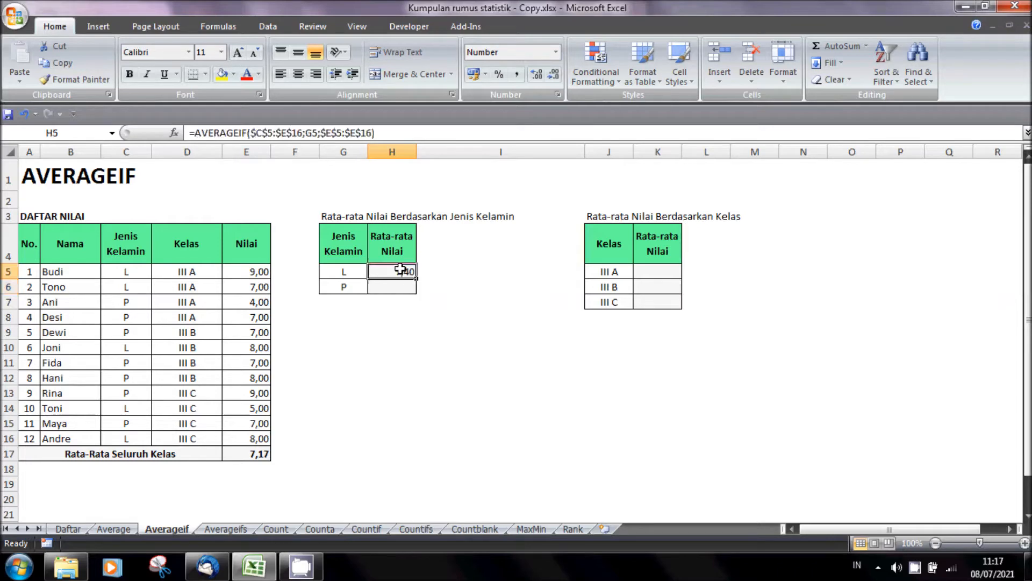
- Copy the AVERAGEIF formula from H5 down to H6 for gender P and save the workbook
left_click_drag(416, 278, 417, 295)
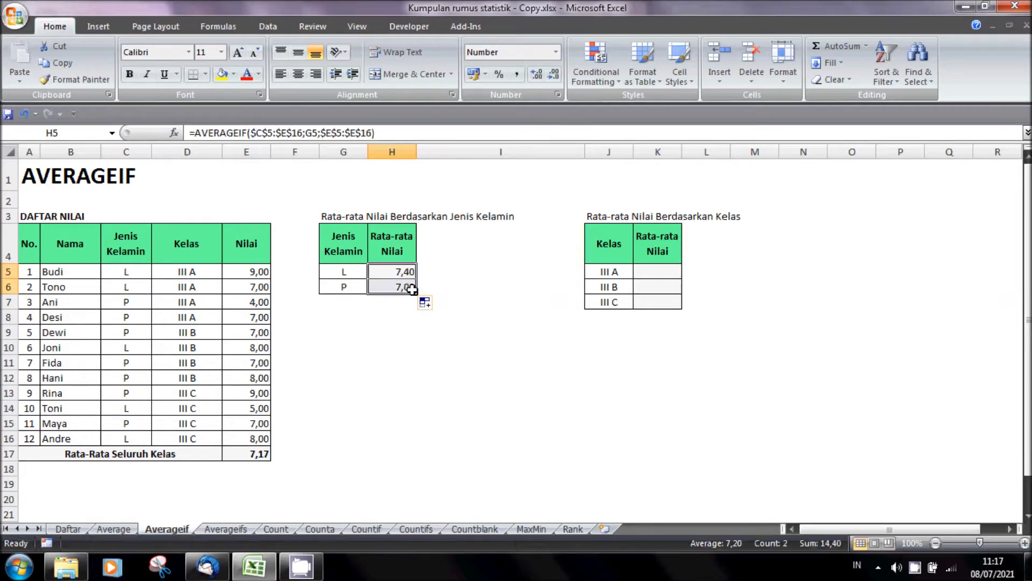
left_click(386, 349)
key("ctrl+s")
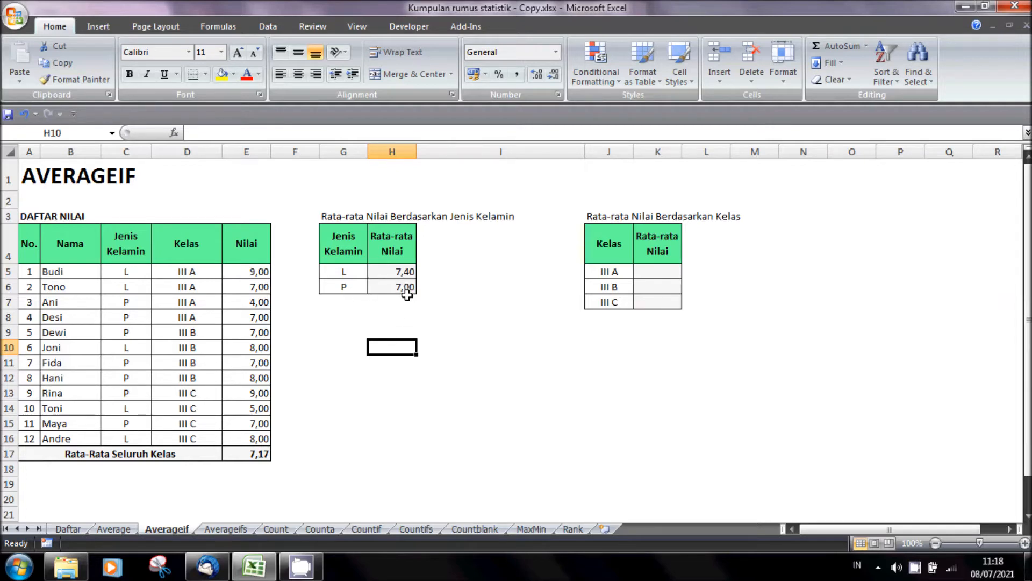
- Verify the gender L average by selecting only the L scores in E5, E6, E10, E14 and E16
left_click(350, 315)
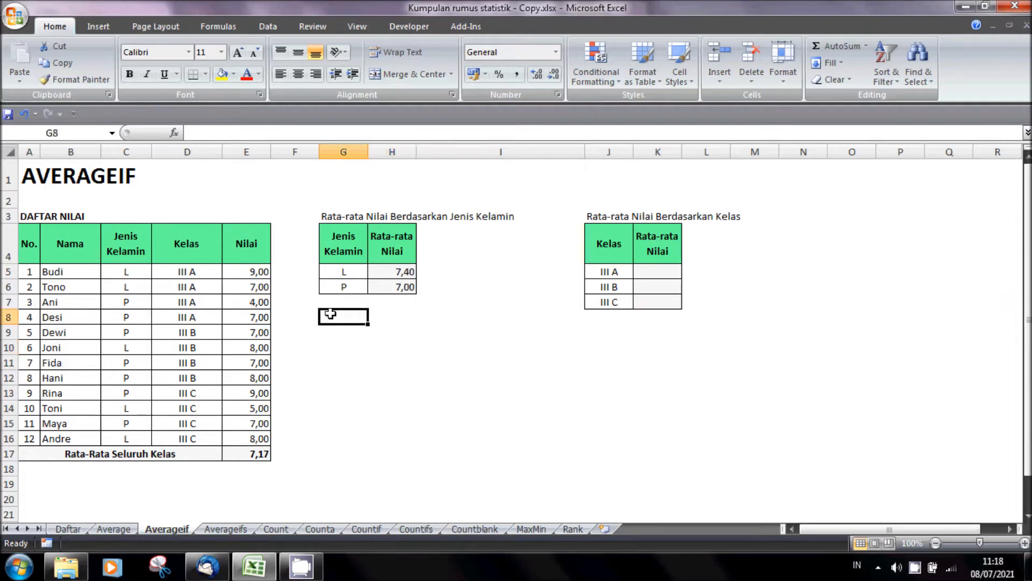
left_click(261, 272)
left_click(252, 287, "ctrl")
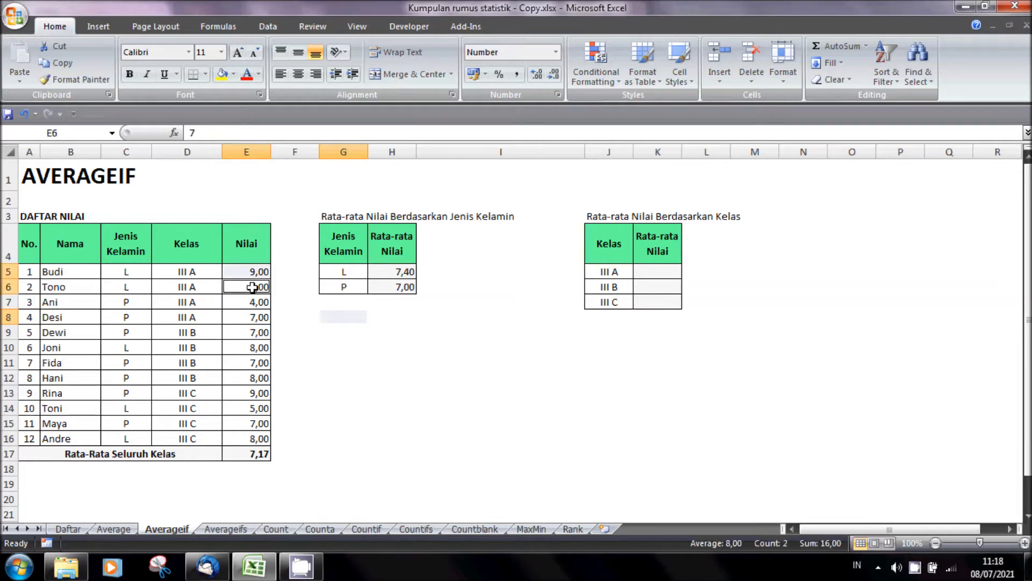
left_click(256, 347, "ctrl")
left_click(257, 409, "ctrl")
left_click(258, 438, "ctrl")
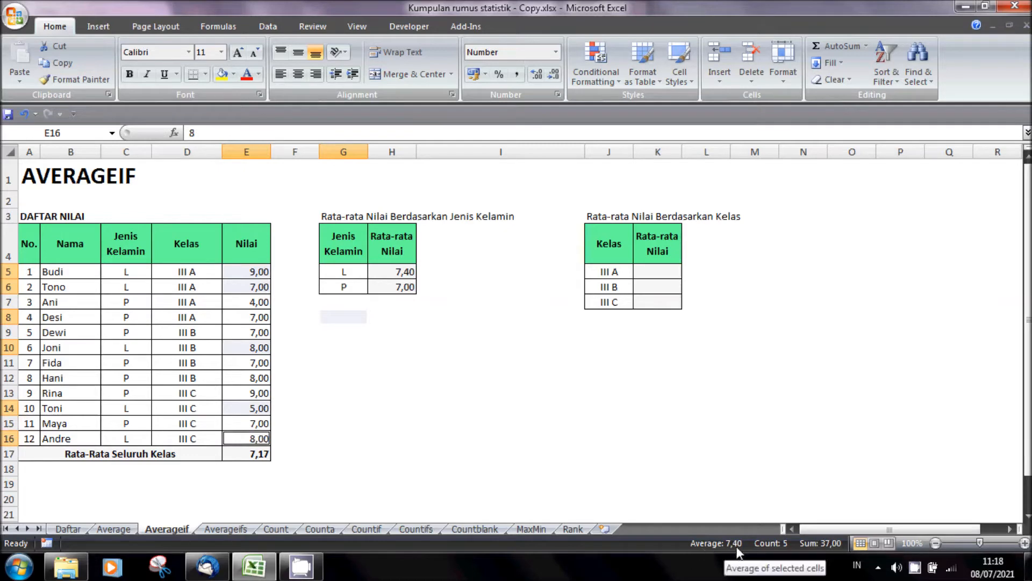
left_click(347, 347)
- Verify the gender P average by selecting only the P scores in E7:E9, E11:E13 and E15
left_click(259, 303)
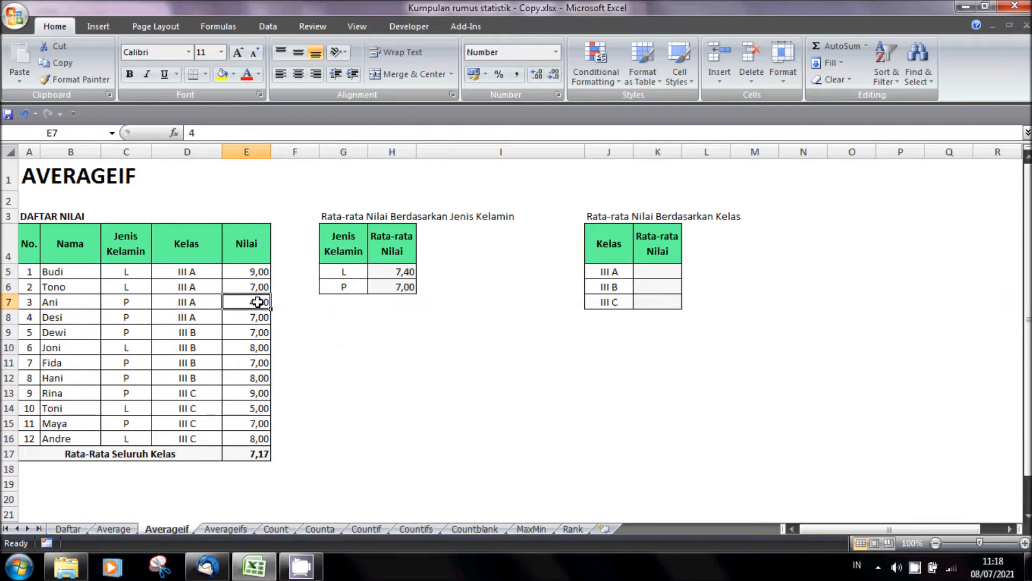
left_click(257, 317, "ctrl")
left_click(254, 331, "ctrl")
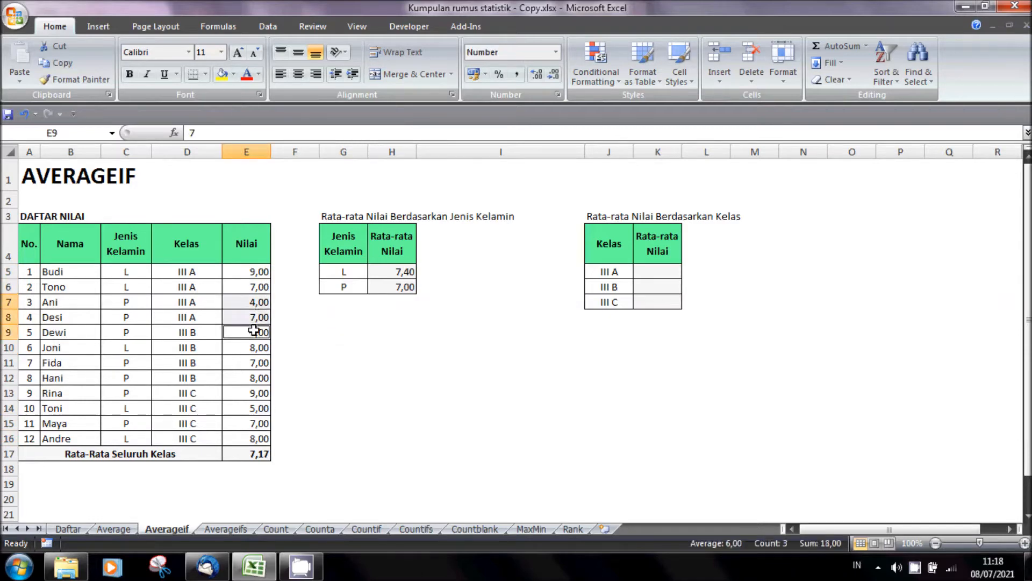
left_click(249, 361, "ctrl")
left_click(250, 377, "ctrl")
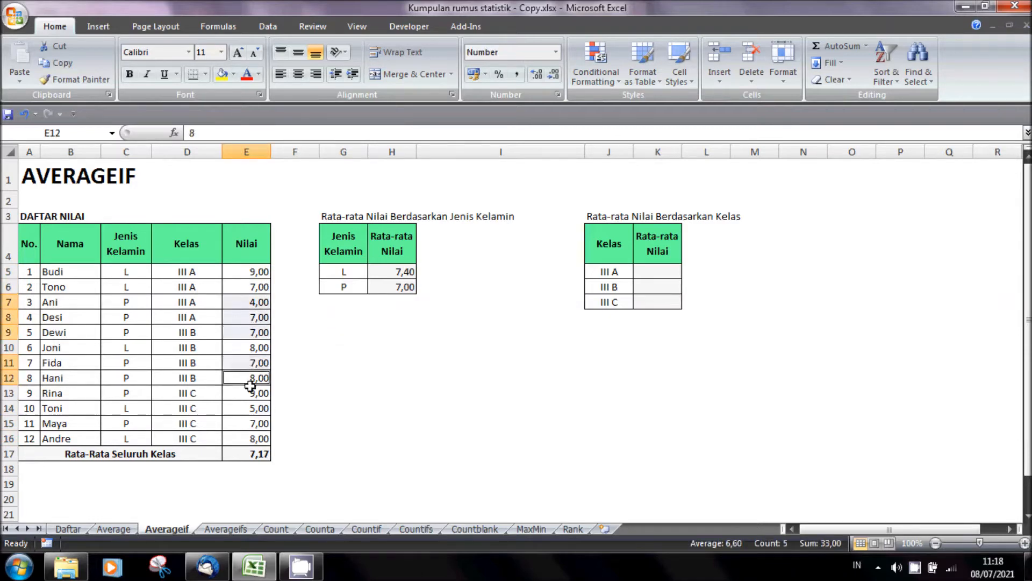
left_click(250, 392, "ctrl")
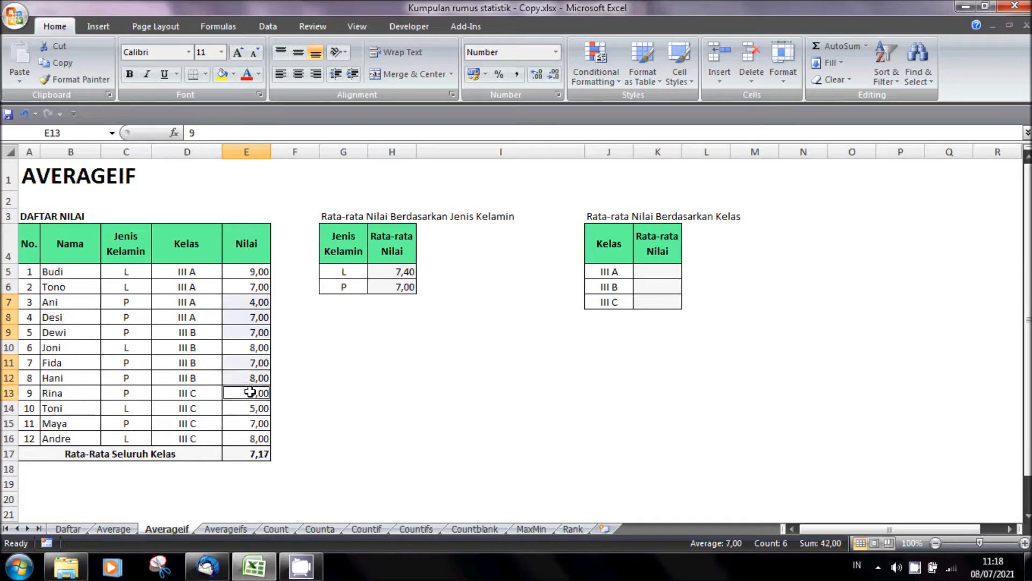
left_click(252, 425, "ctrl")
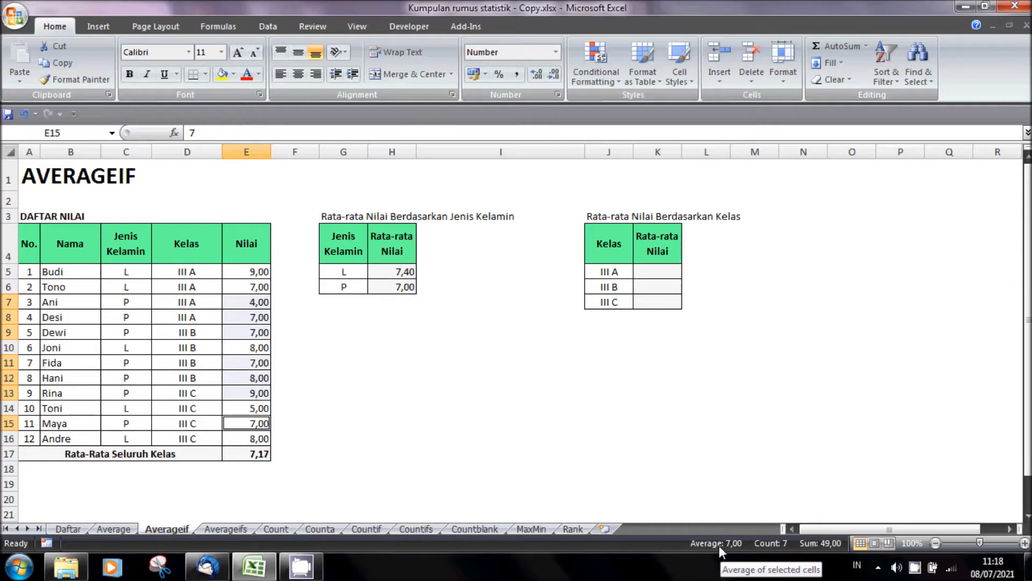
left_click(619, 381)
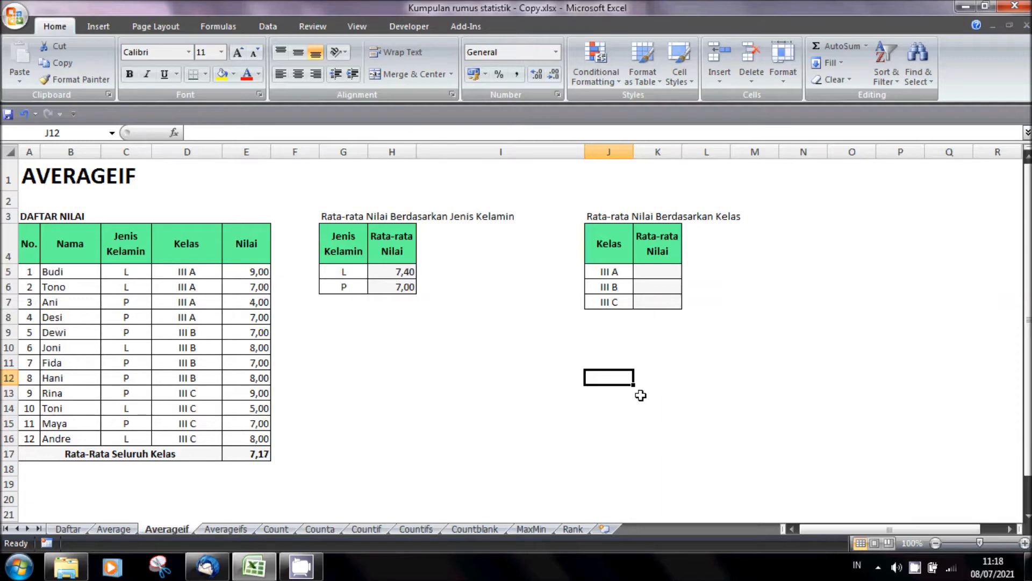
- Calculate the average score for class III A in K5 with =AVERAGEIF($D$5:$E$16;J5;$E$5:$E$16), keeping both ranges absolute
left_click(679, 275)
type("=a")
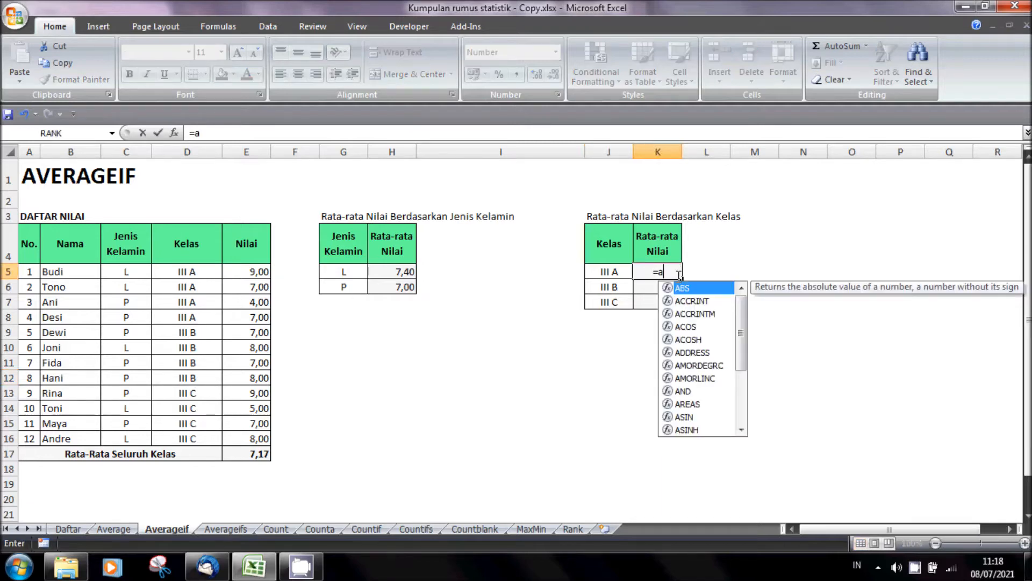
type("verageif(")
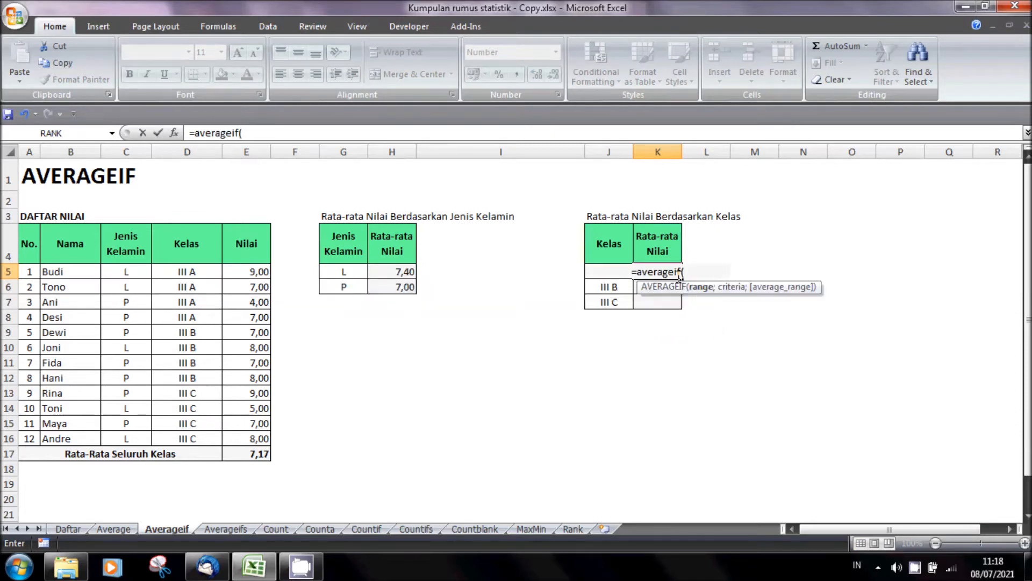
left_click_drag(181, 274, 254, 439)
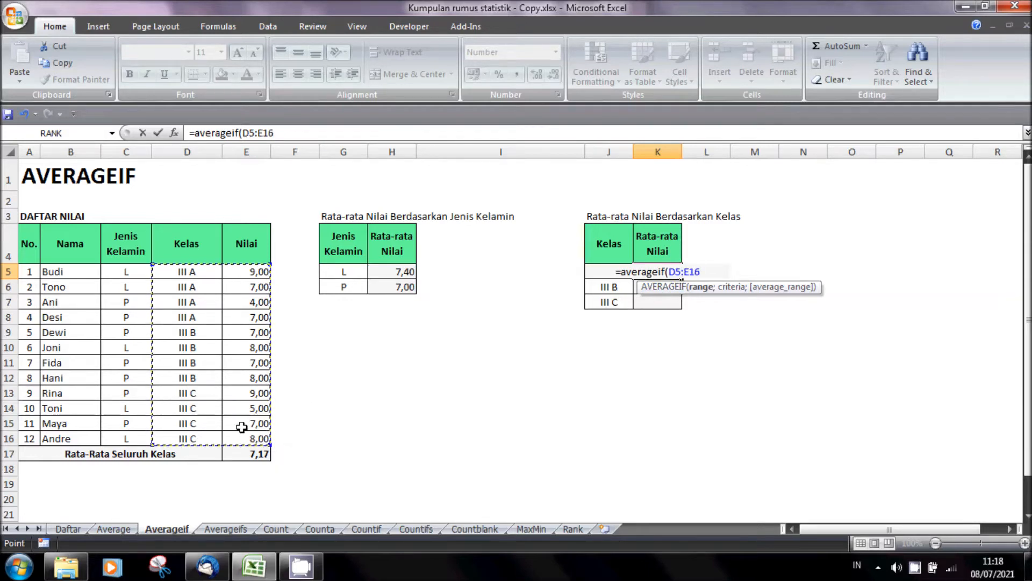
key("F4")
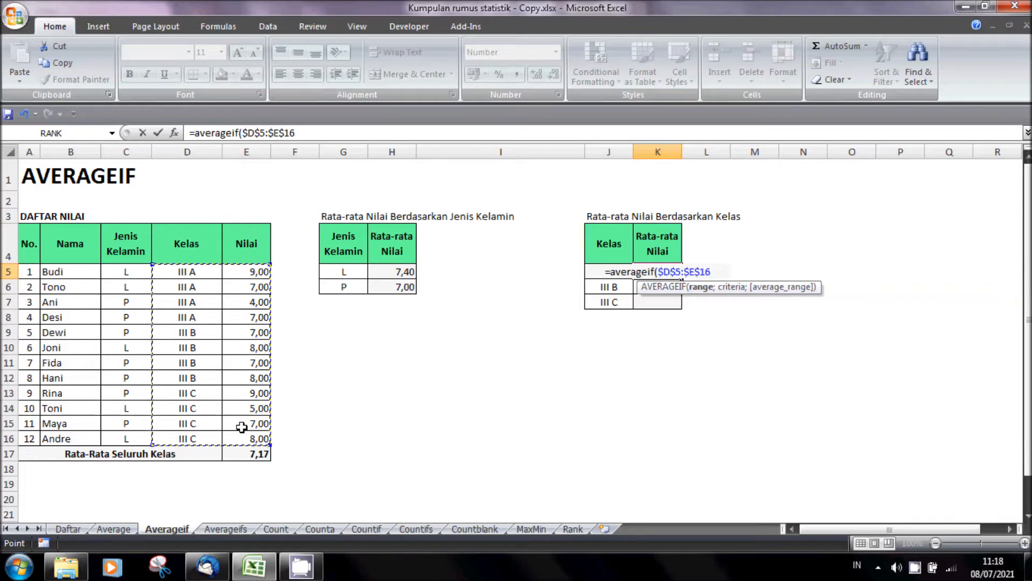
type(";")
key("Left")
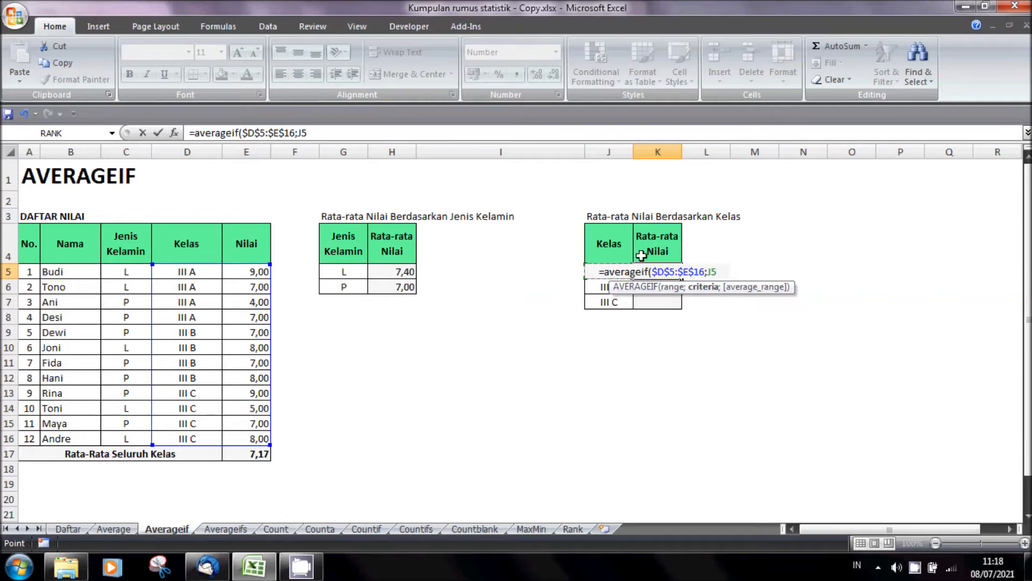
type(";")
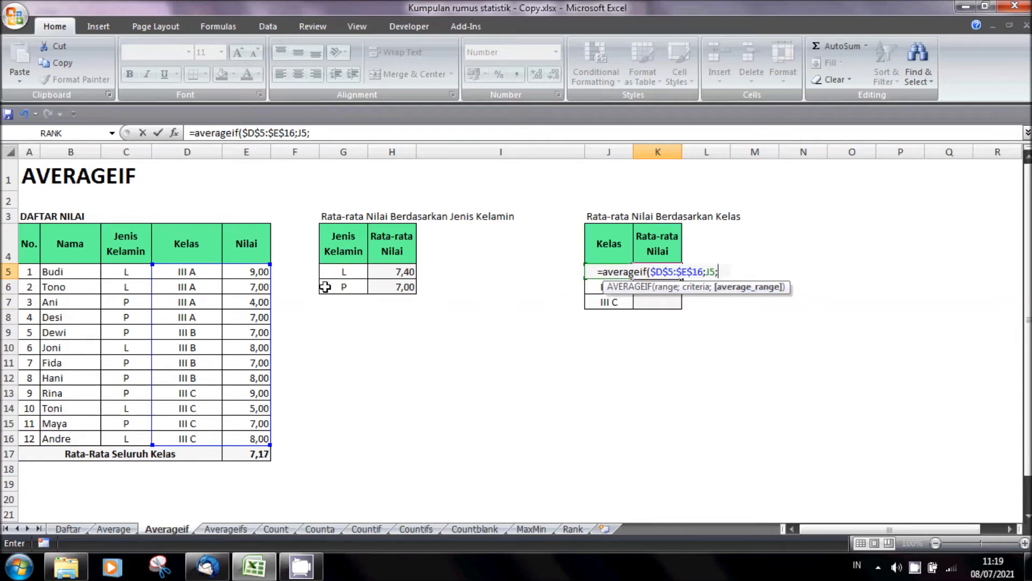
left_click_drag(260, 272, 252, 436)
key("F4")
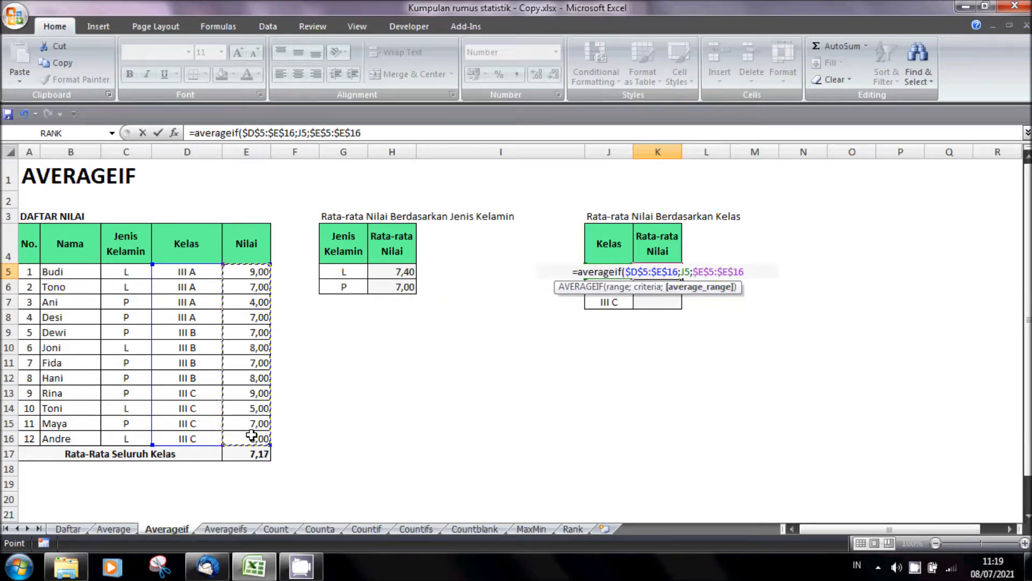
key("Return")
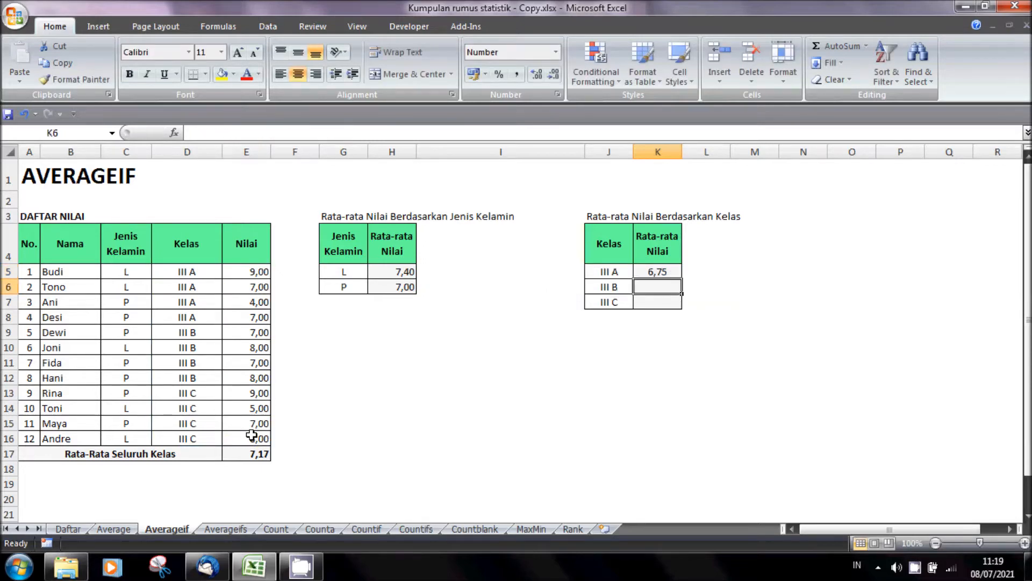
- Copy the class average formula from K5 down to K6:K7 for classes III B and III C
left_click(665, 272)
left_click_drag(682, 279, 682, 307)
left_click(632, 350)
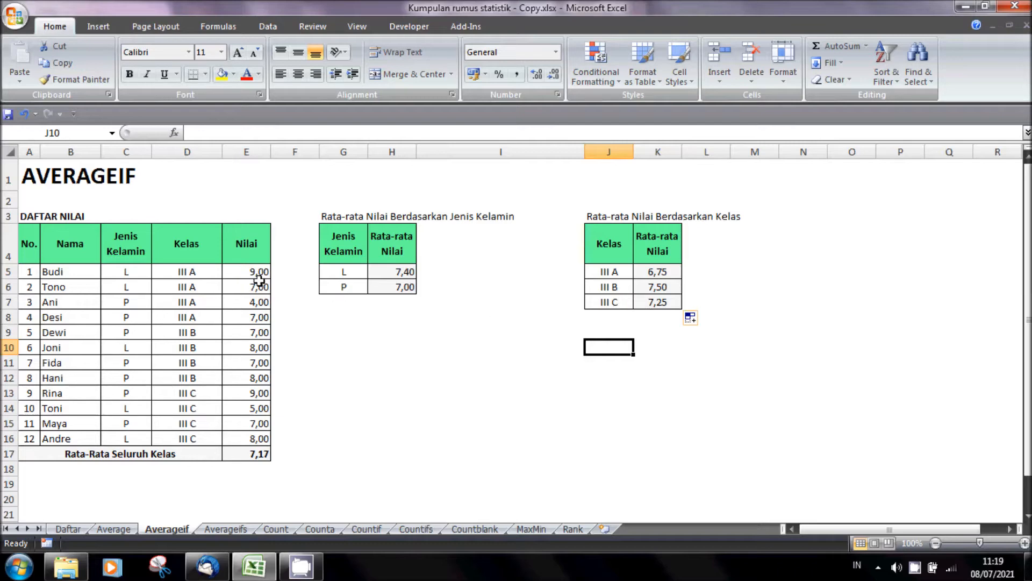
- Verify the class averages by selecting each class's block of scores in the Nilai column
left_click_drag(259, 273, 259, 317)
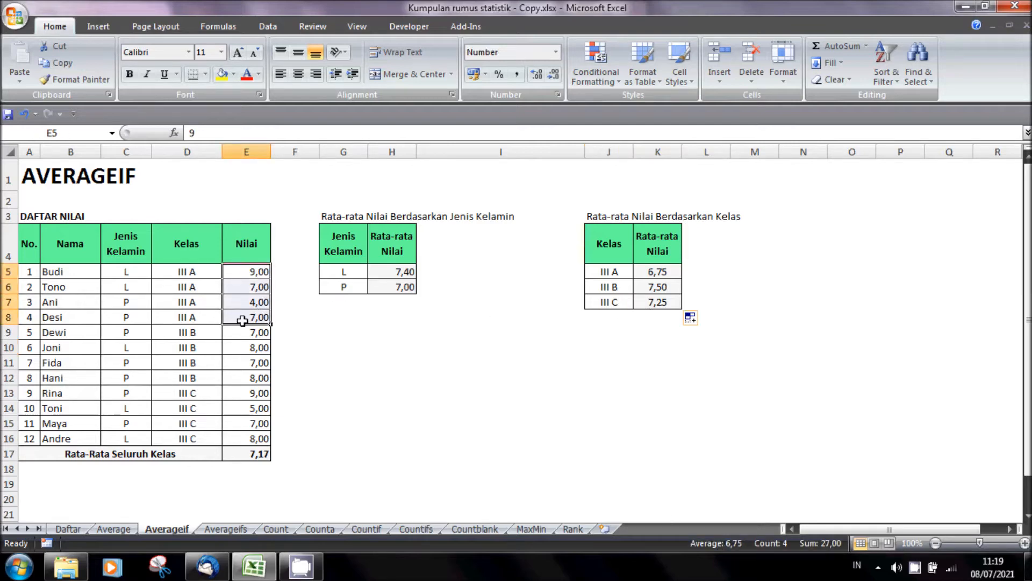
left_click_drag(257, 332, 260, 439)
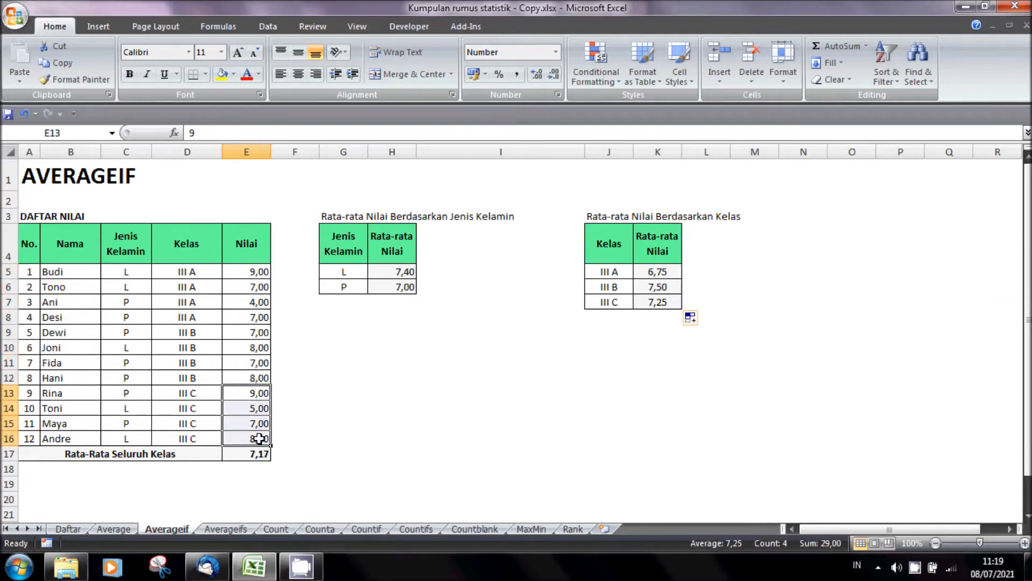
left_click(488, 395)
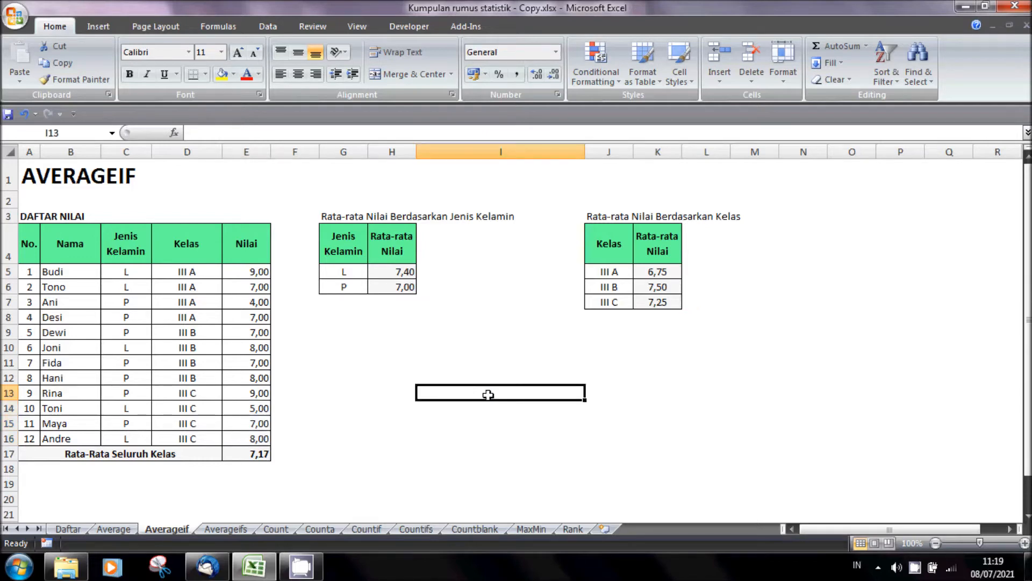
- Change the class of student number 6 in D10 to III C
left_click(202, 348)
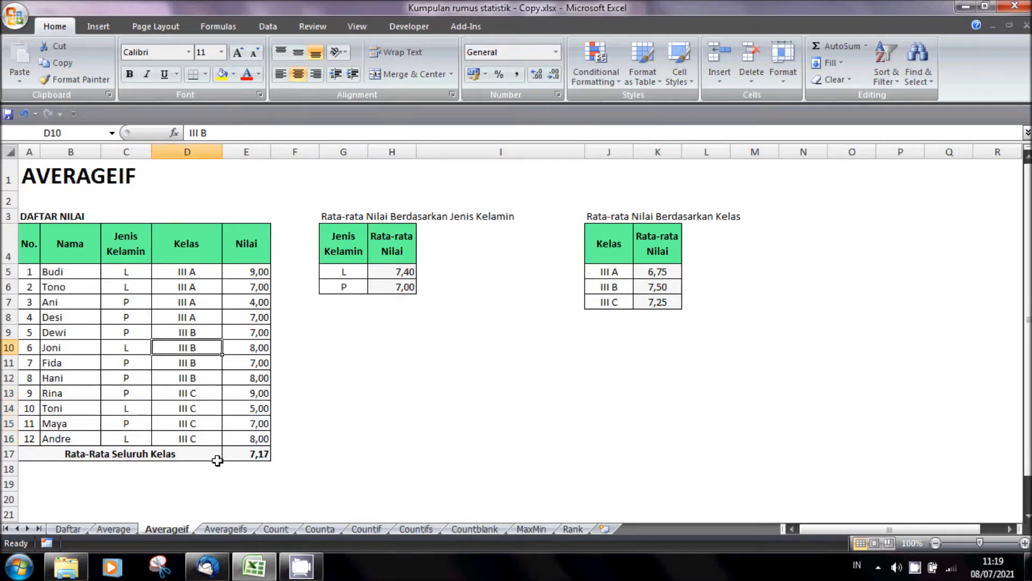
type("III C")
key("Return")
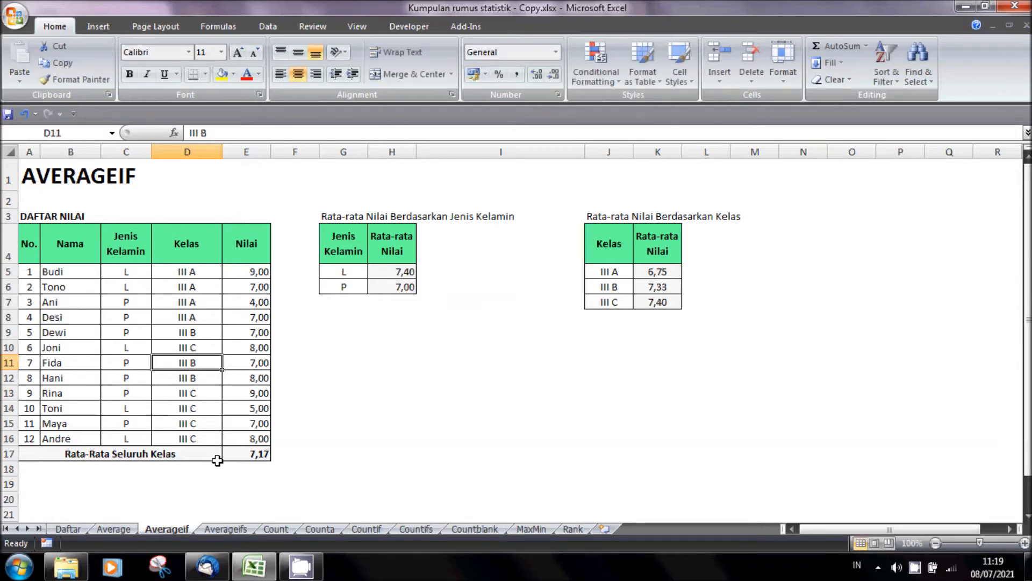
- Replace the name of student number 6 in B10 with a different student name and set the gender in C10 to P
key("Up")
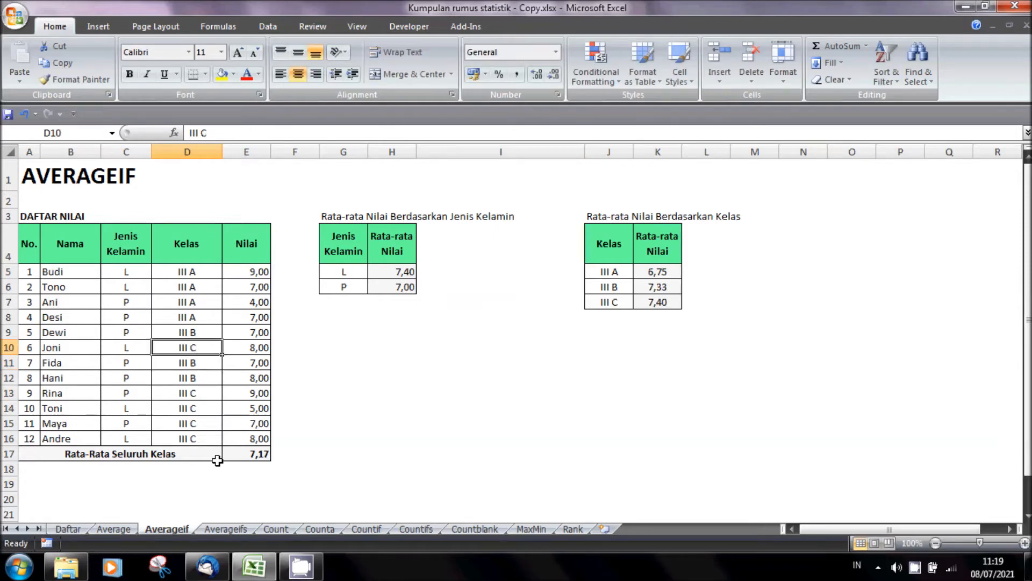
key("Left")
key("Left")
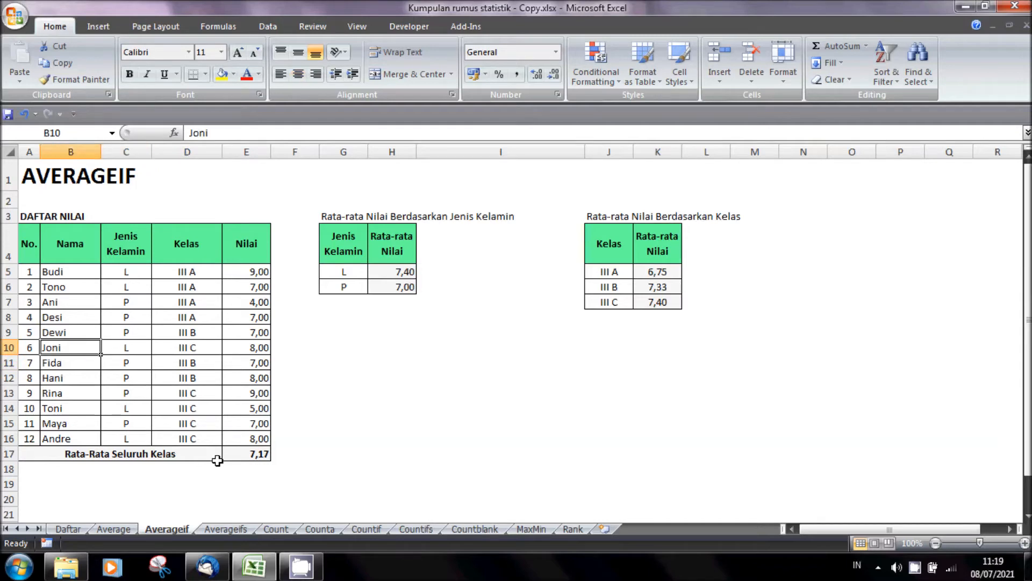
type("Sita")
key("Tab")
type("P")
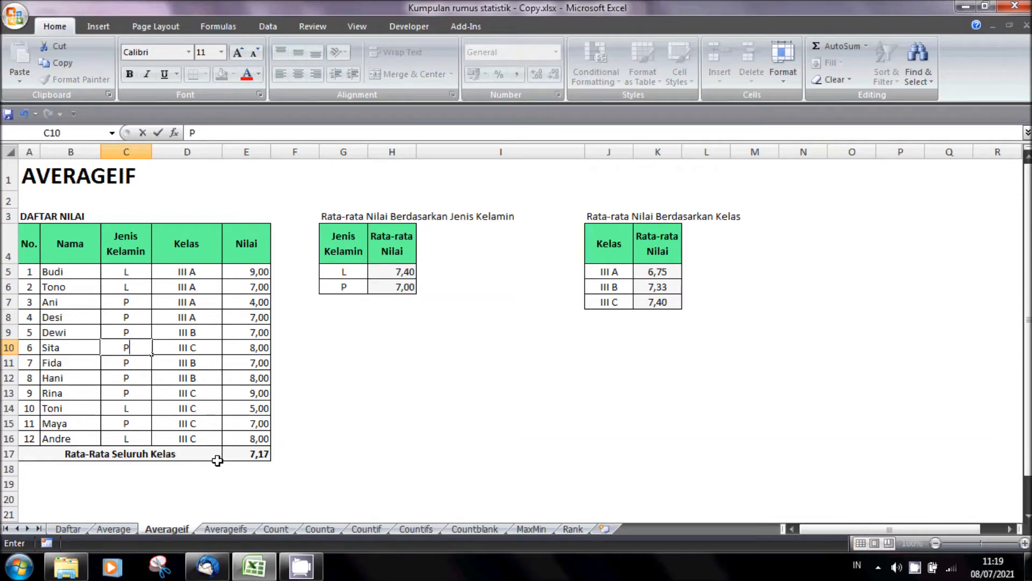
key("Return")
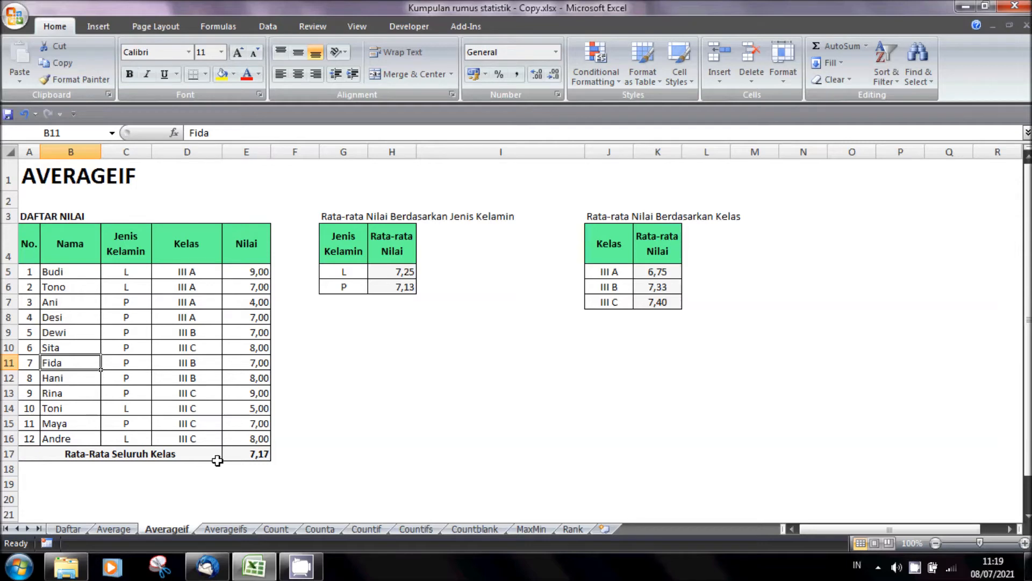
- Open the Averageifs sheet and check the class and gender categories against the empty average cells
left_click(240, 528)
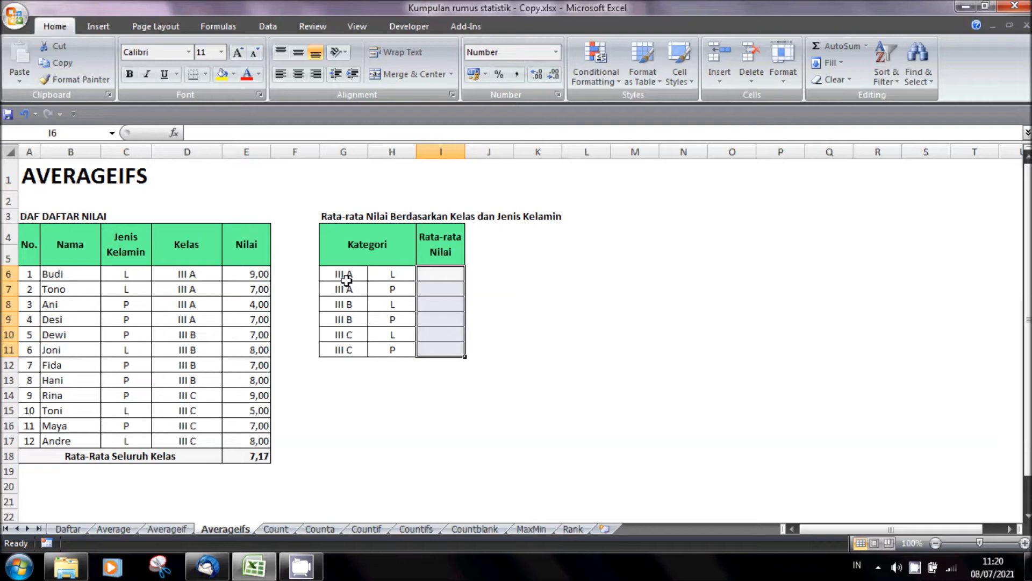
left_click(442, 271)
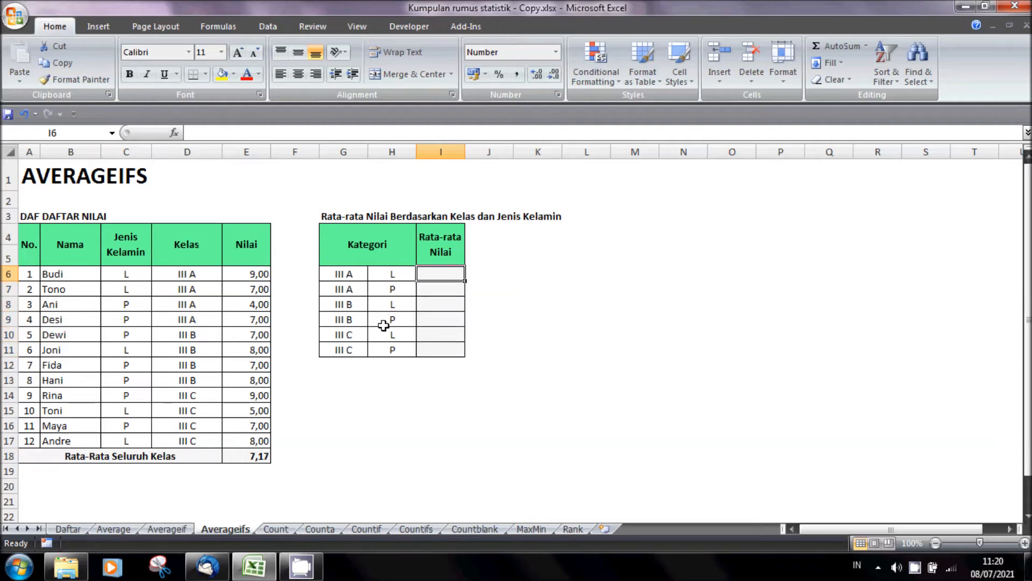
left_click(433, 324)
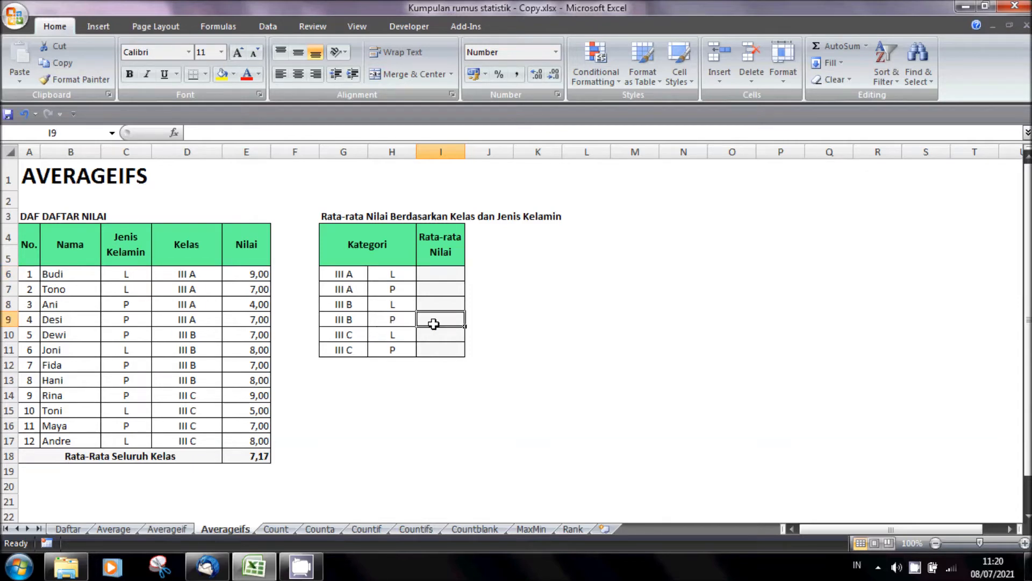
- Start an AVERAGEIFS formula in I6 with the absolute Nilai range $E$6:$E$17 as the average range
left_click(448, 272)
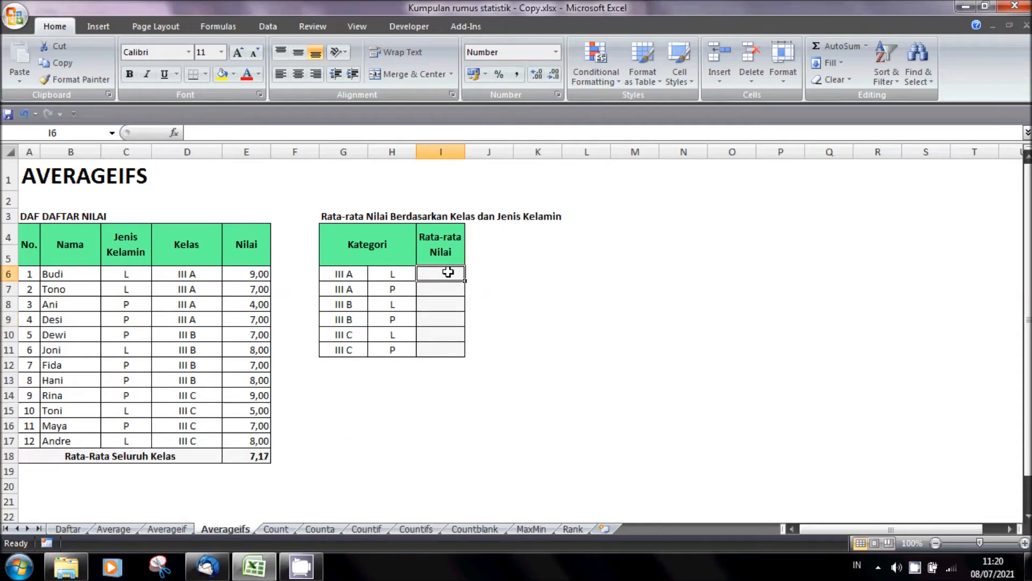
type("=")
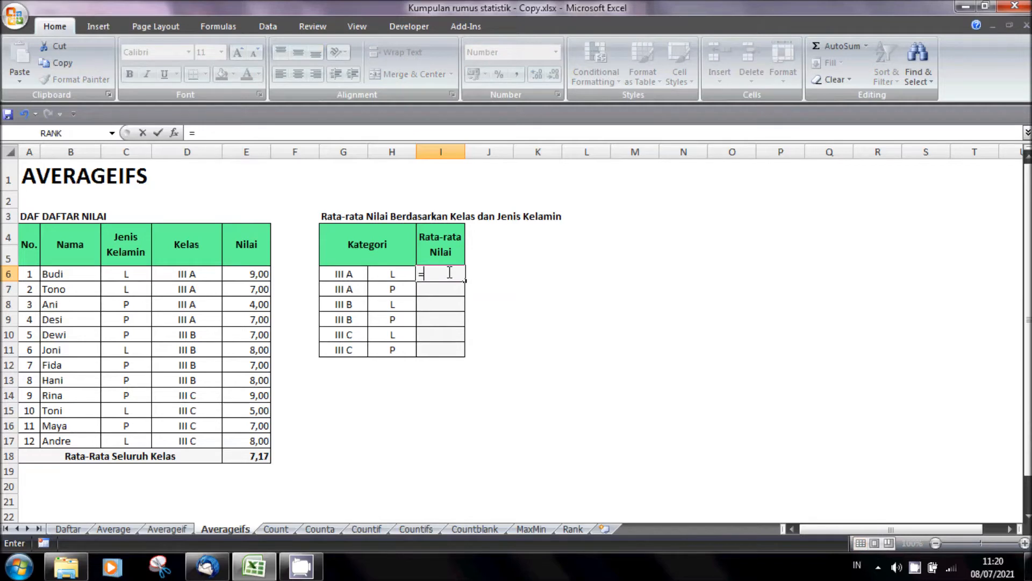
type("AVERAGE")
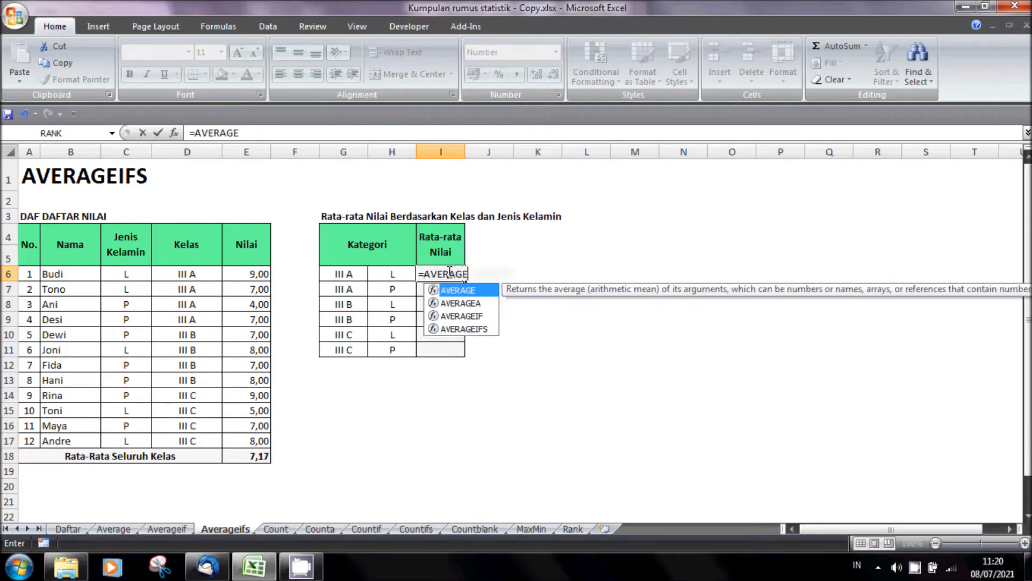
type("IFS(")
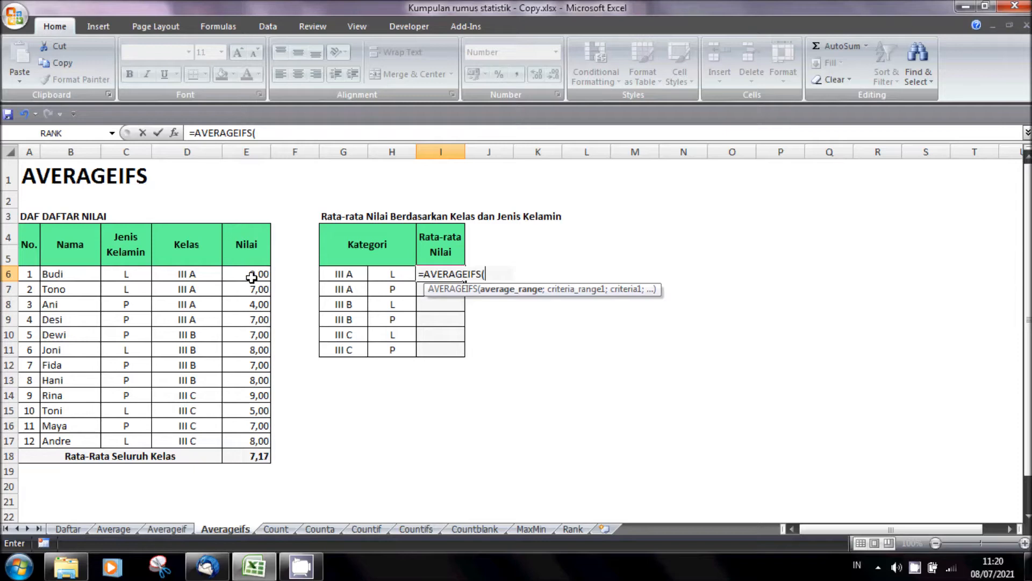
left_click_drag(252, 273, 257, 441)
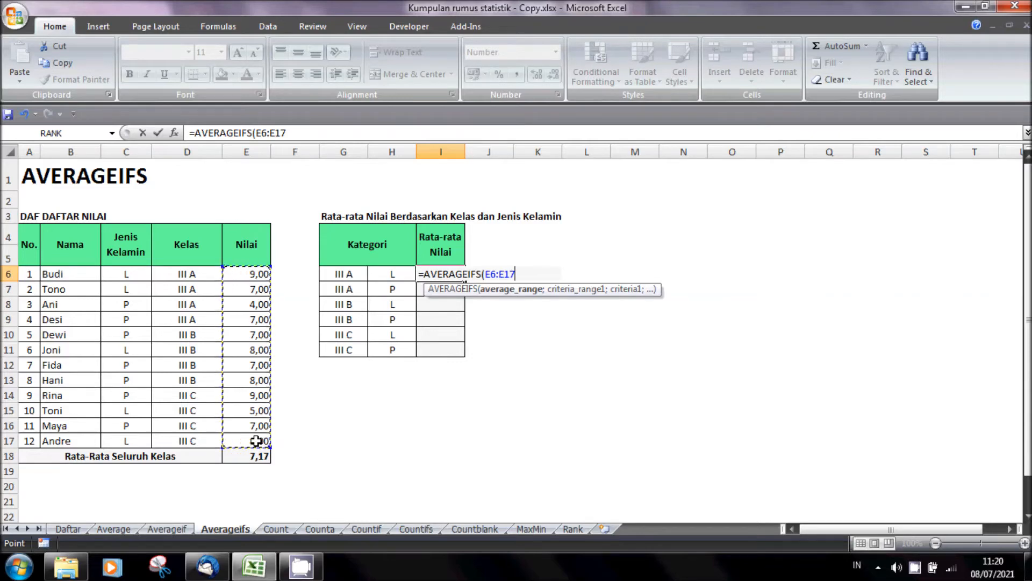
key("F4")
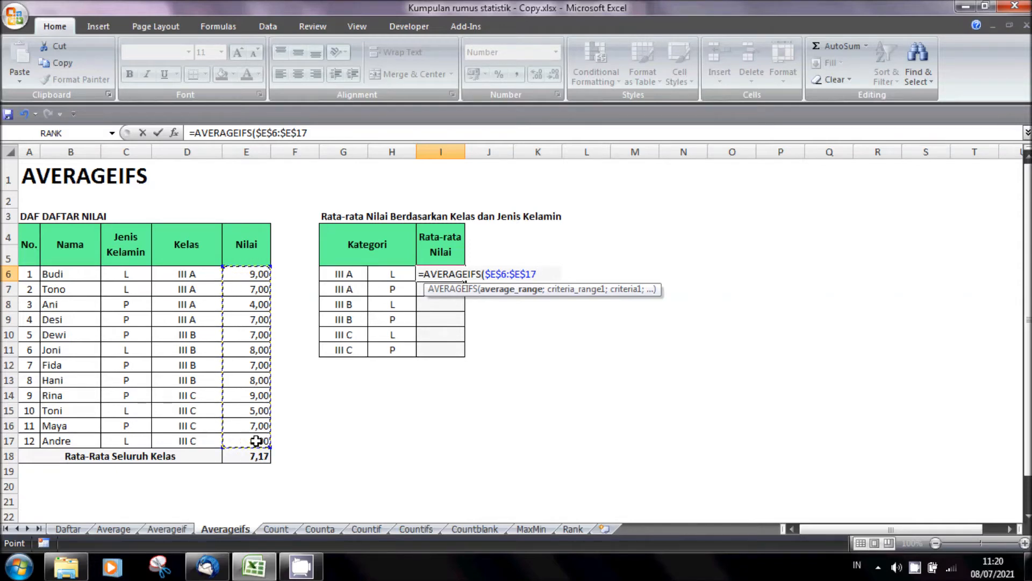
type(";")
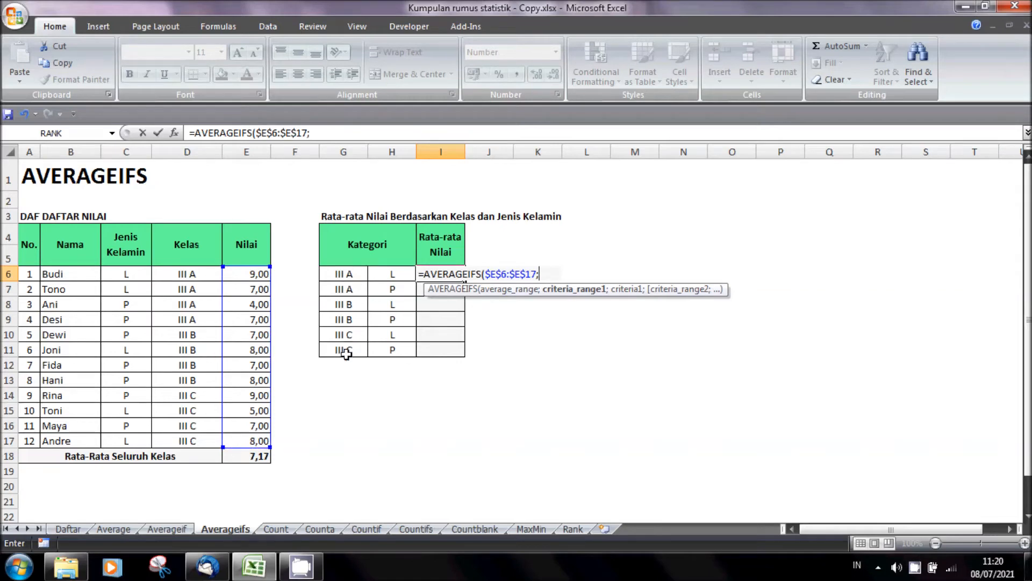
- Add the class condition to the I6 formula, using $D$6:$D$17 as the absolute criteria range and G6 as its criterion
left_click_drag(196, 272, 195, 439)
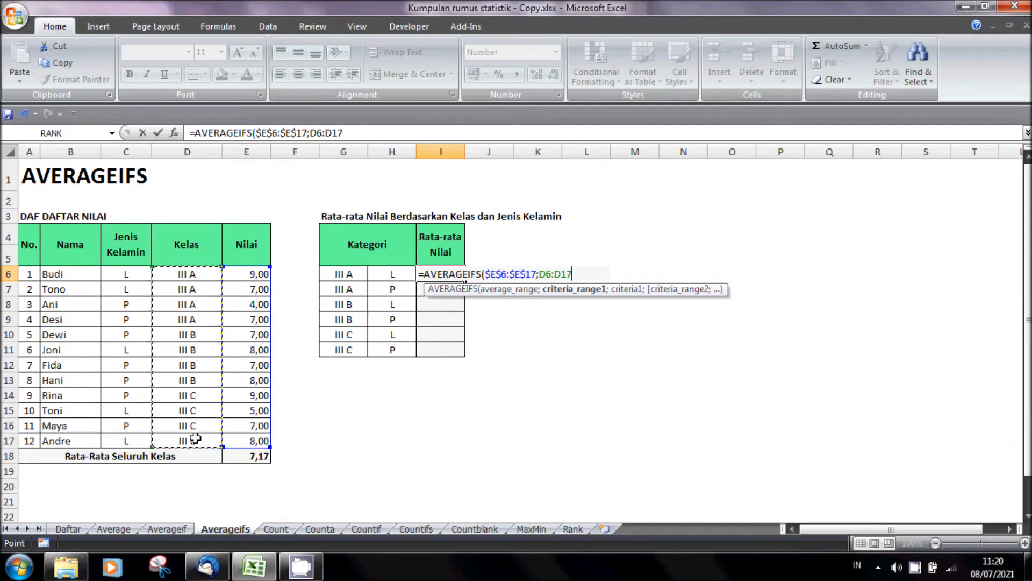
key("F4")
type(";")
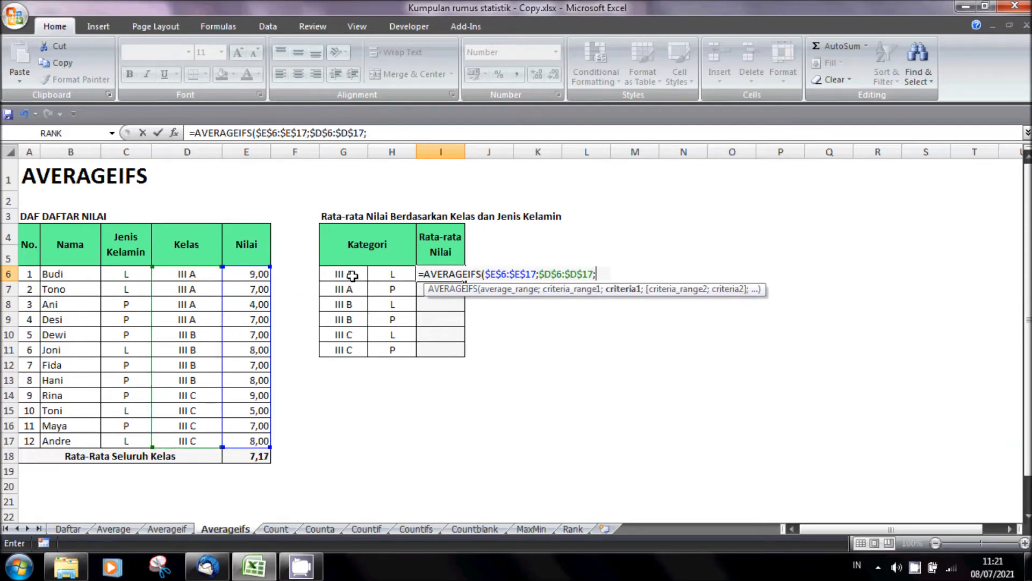
left_click(352, 275)
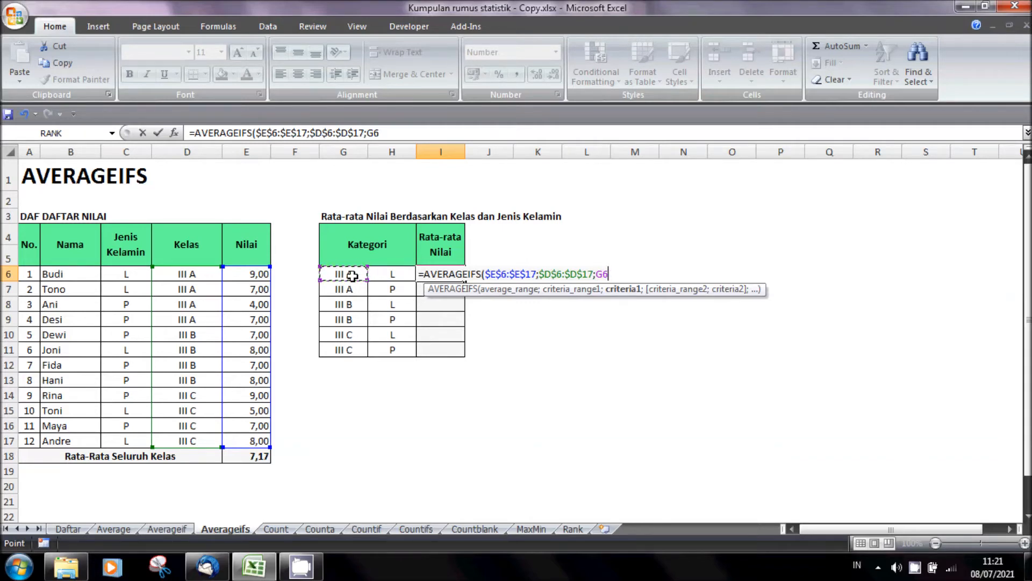
type(";")
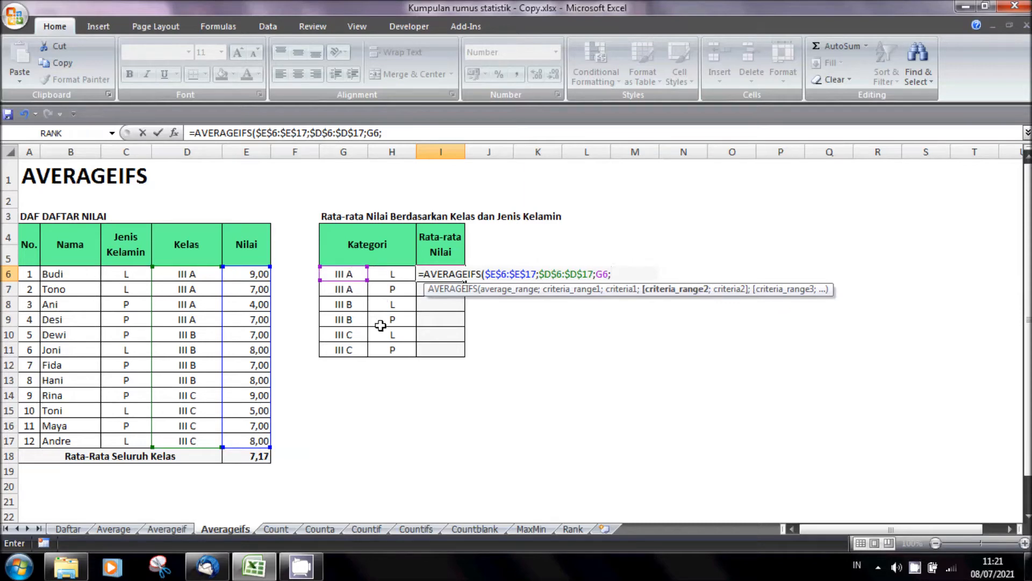
- Complete the I6 formula with the gender condition, using $C$6:$C$17 as the absolute criteria range and H6 as its criterion
left_click_drag(125, 274, 125, 439)
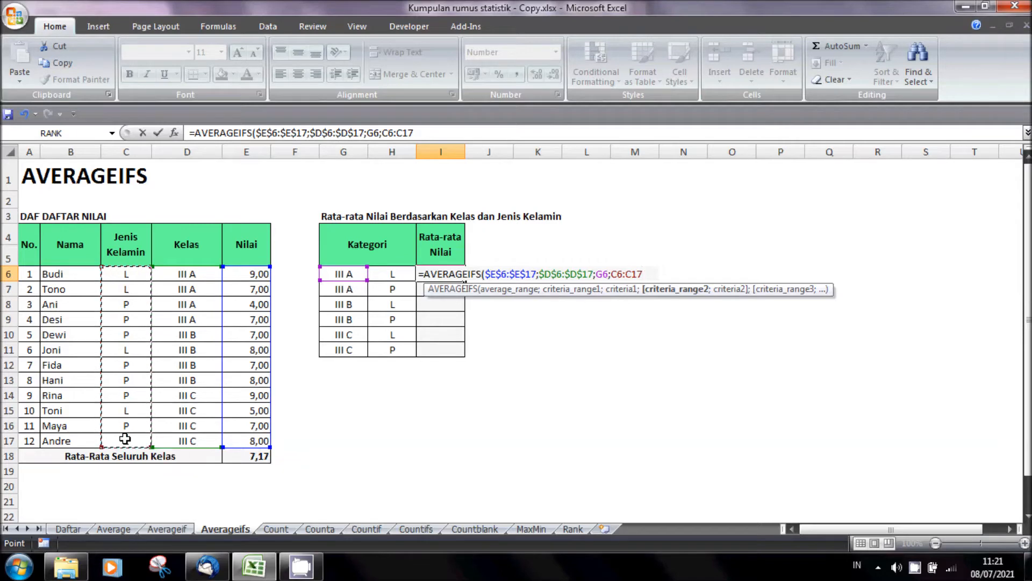
key("F4")
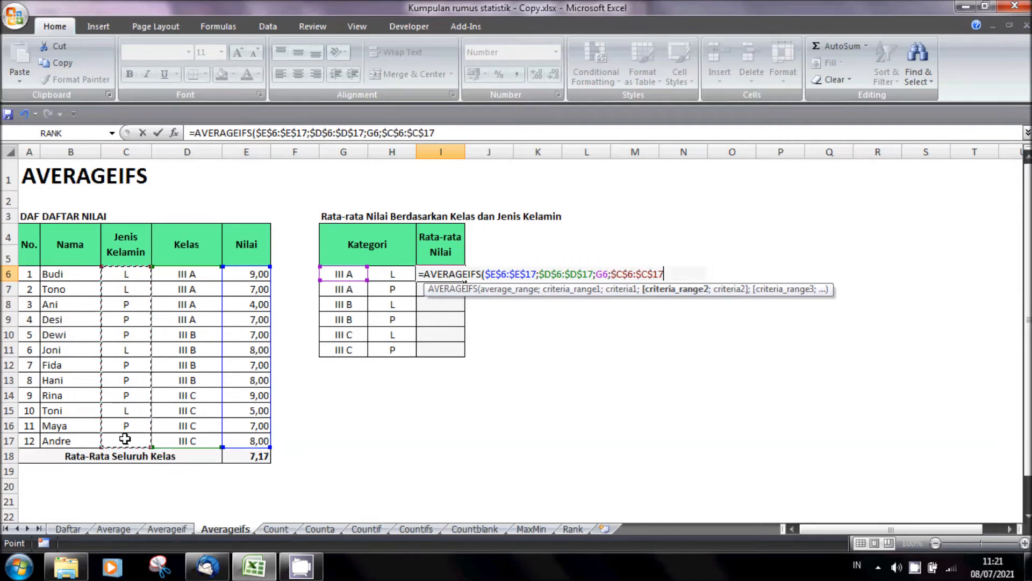
type(";")
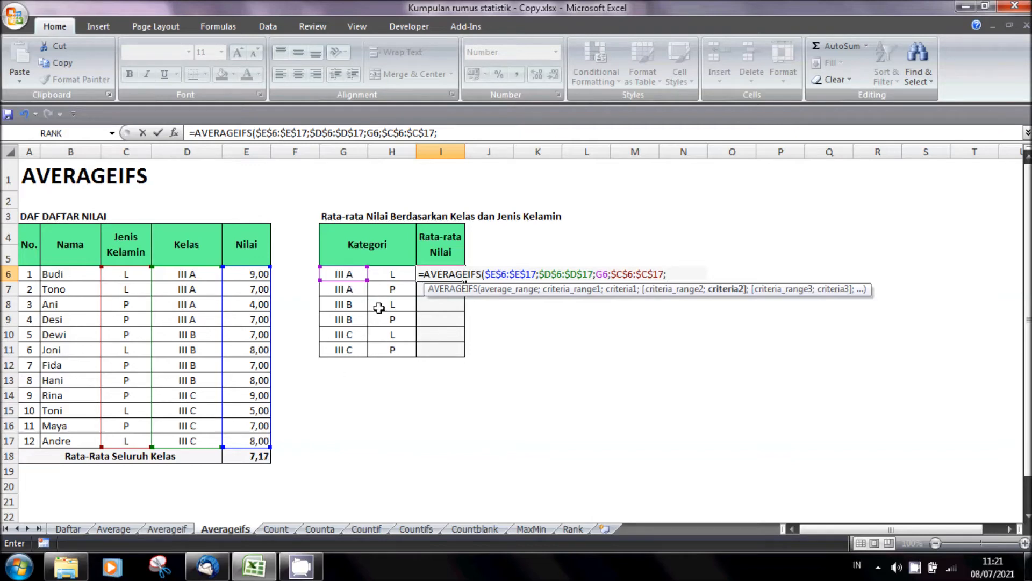
left_click(395, 275)
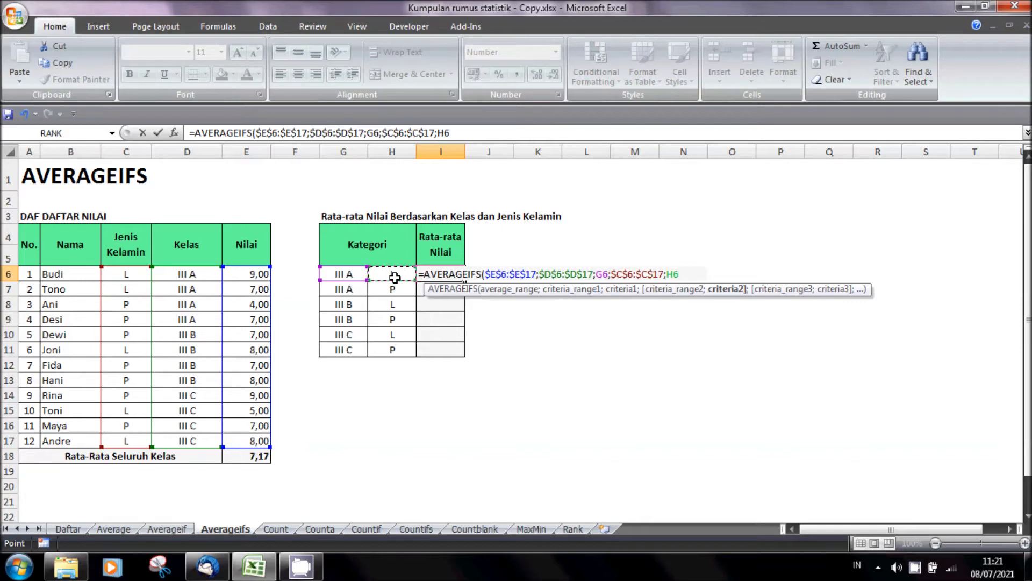
type(")")
key("Return")
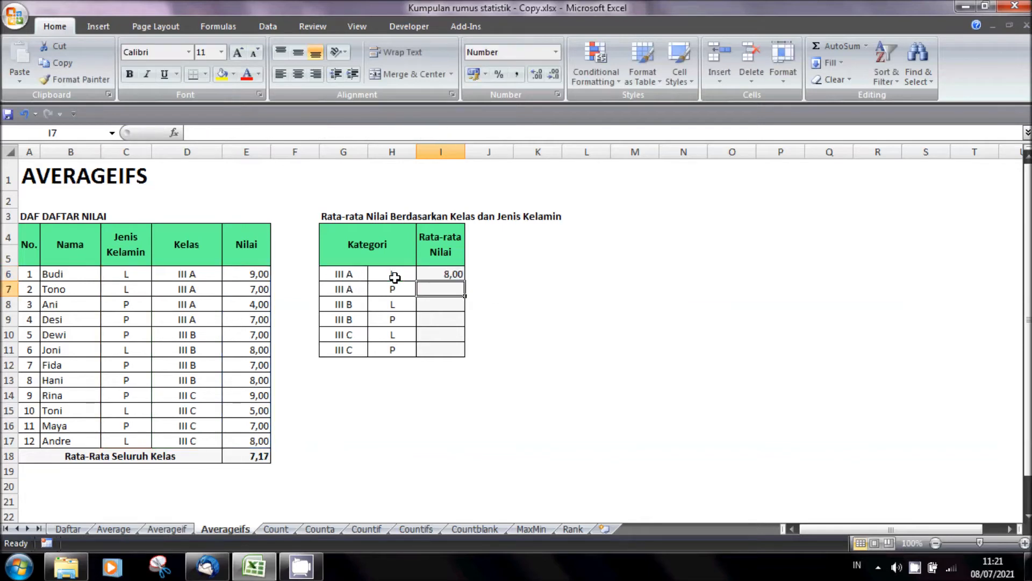
- Copy the AVERAGEIFS formula from I6 down to I11 for the remaining class and gender categories
key("Up")
key("ctrl+c")
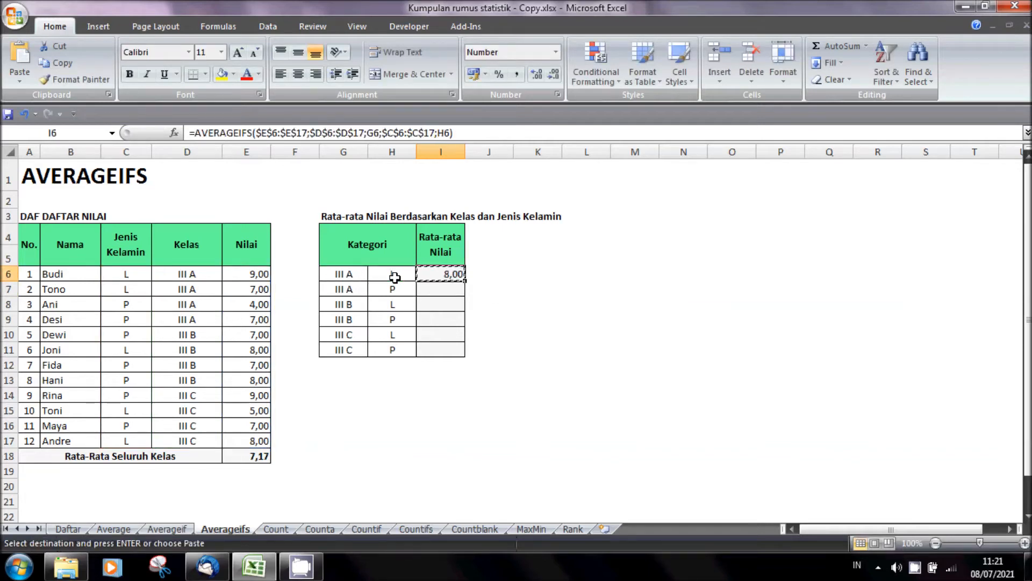
key("shift+Down")
key("shift+Down")
key("shift+Down")
key("shift+Down")
key("shift+Down")
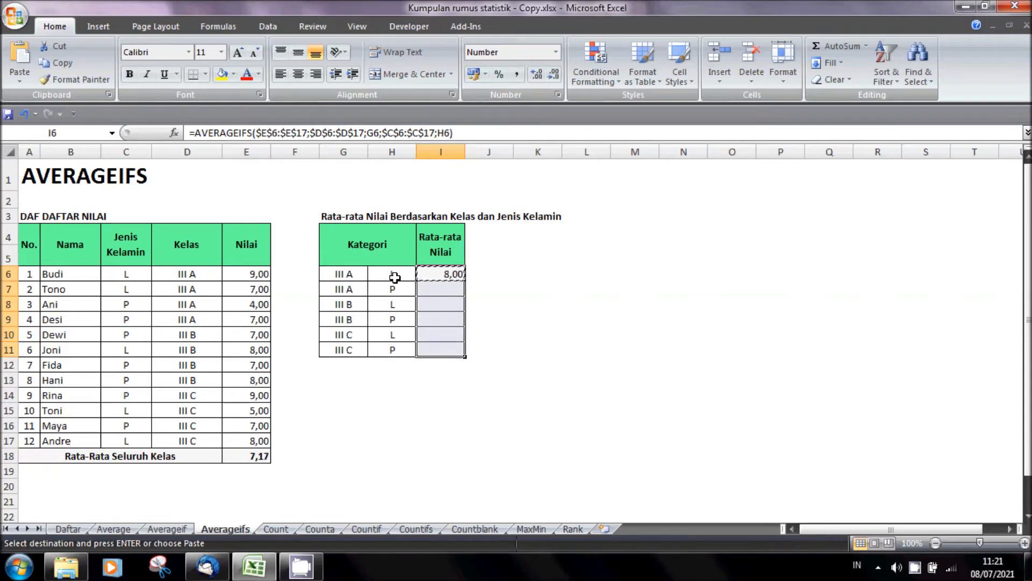
key("Return")
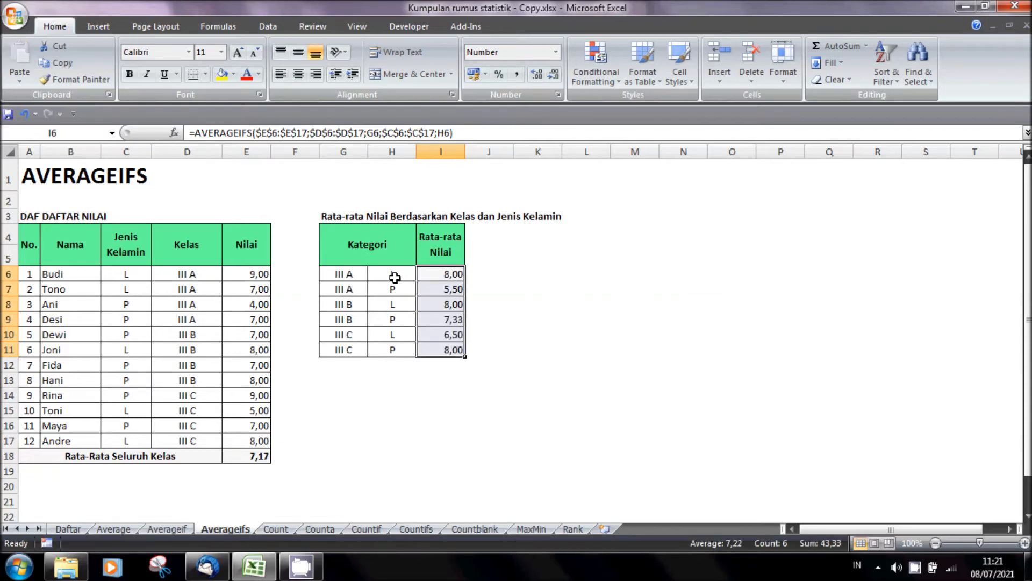
left_click(420, 376)
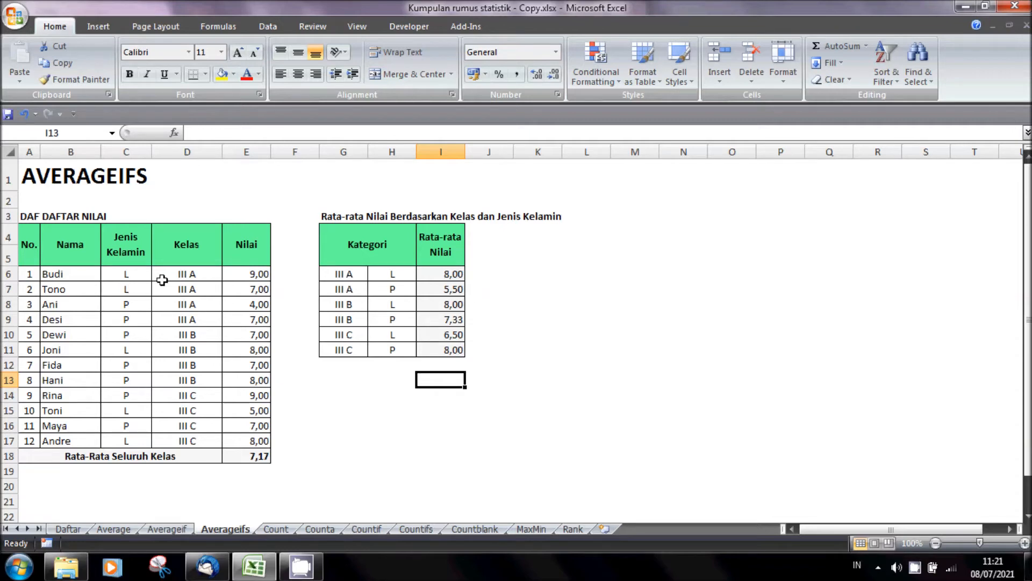
- Verify the III A and III B averages by selecting the matching scores for each gender in the Nilai column
left_click_drag(253, 273, 250, 284)
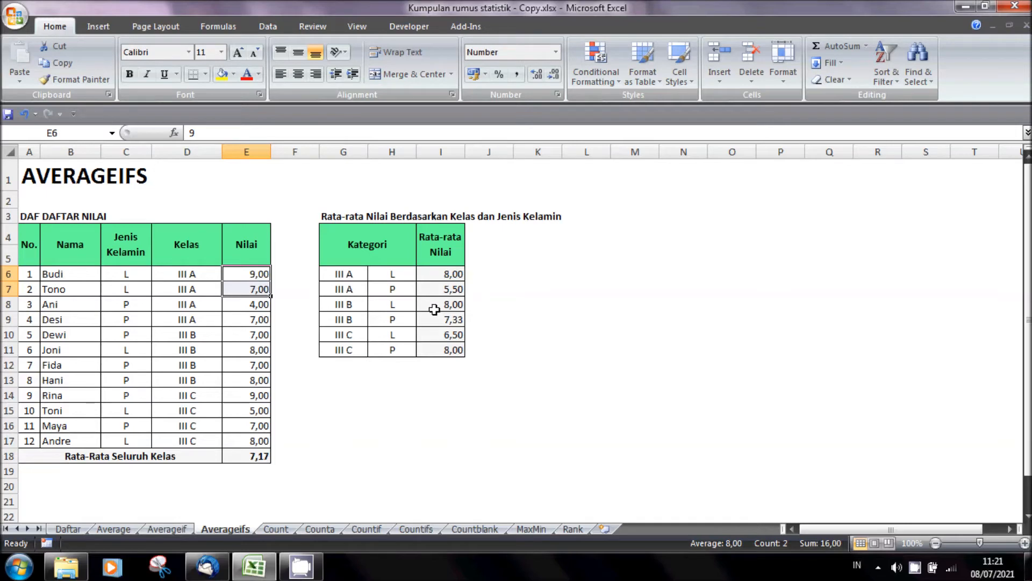
left_click(437, 320)
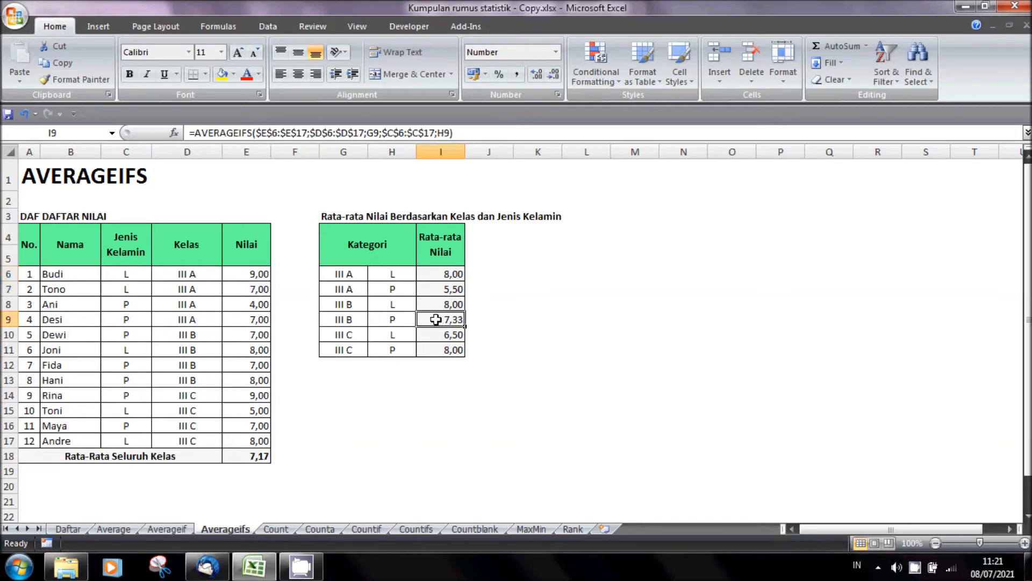
left_click_drag(260, 304, 259, 317)
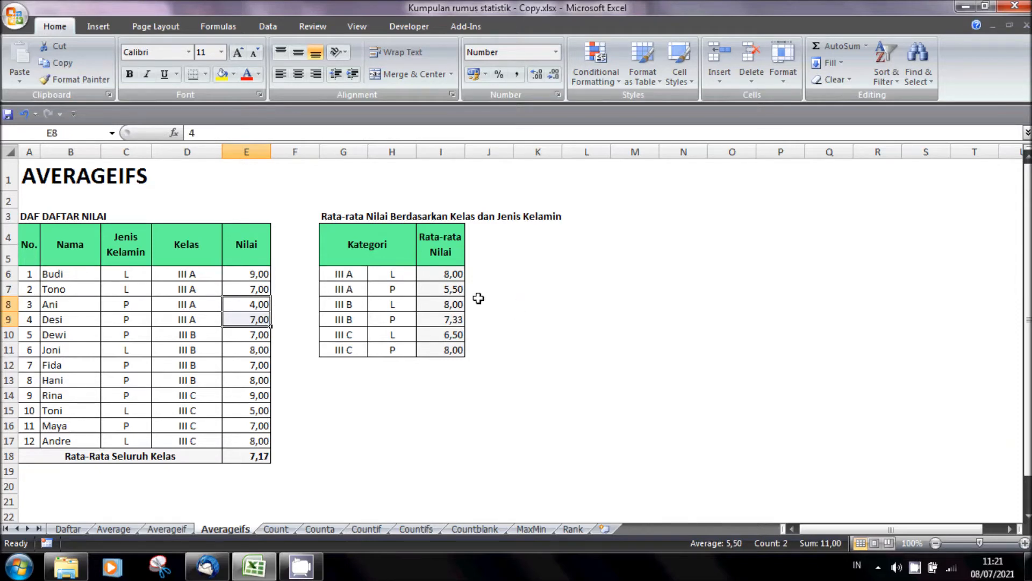
left_click(391, 307)
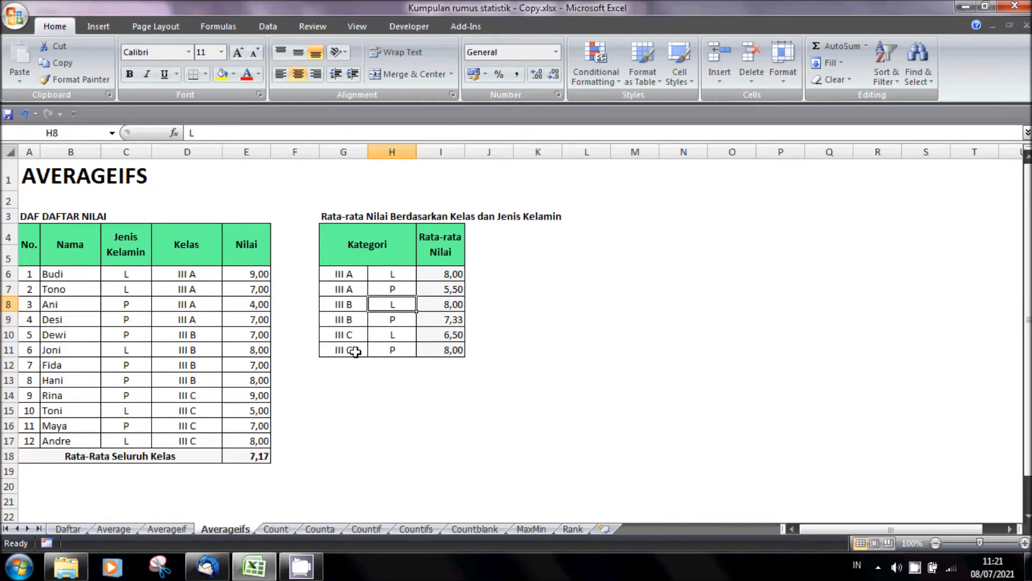
left_click(256, 352)
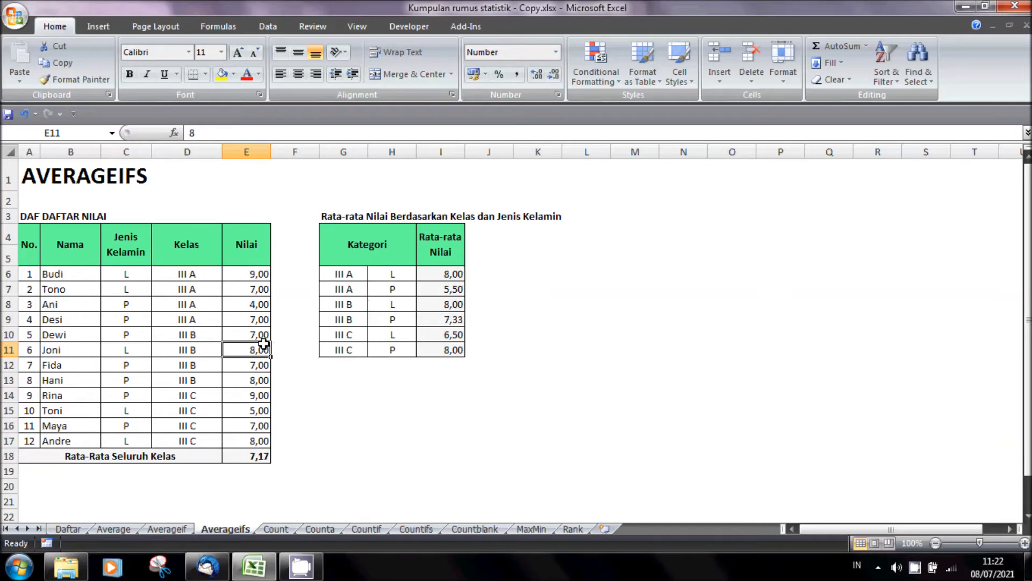
left_click(256, 334)
left_click(255, 365, "ctrl")
left_click(256, 381, "ctrl")
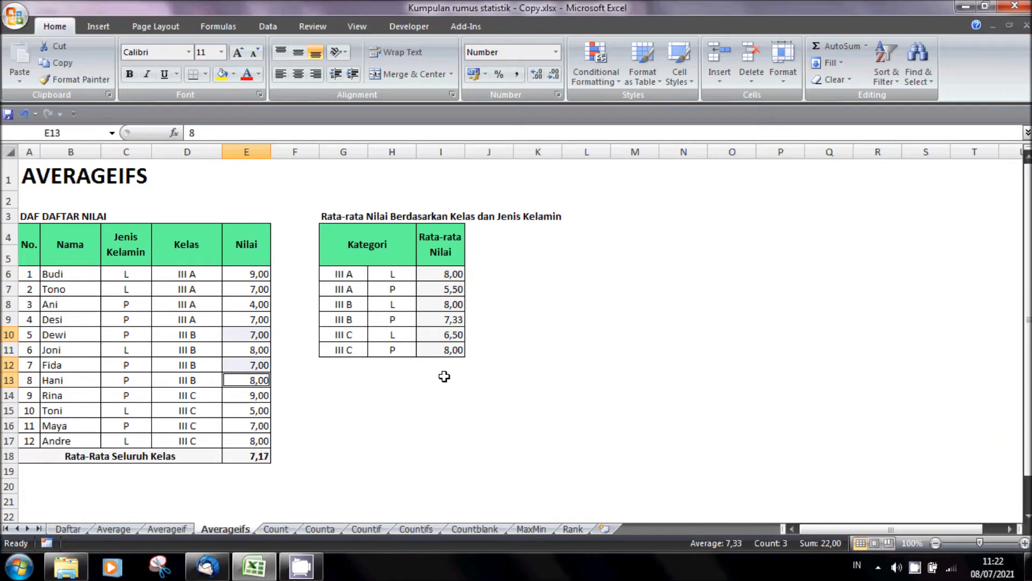
left_click(413, 401)
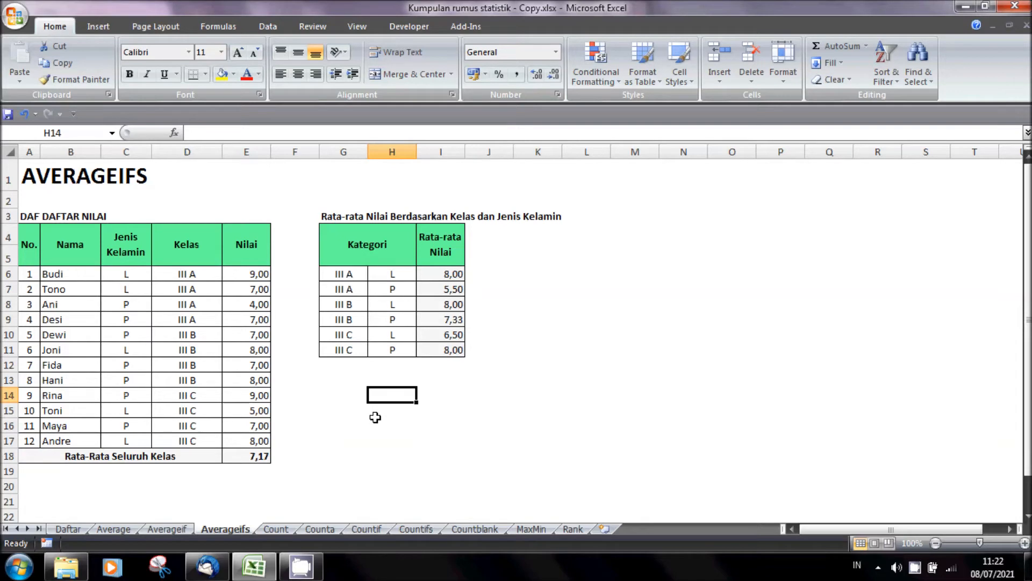
- On the Count sheet, enter =COUNT(A6:A17) in G6 to count all students by their numbers
left_click(275, 529)
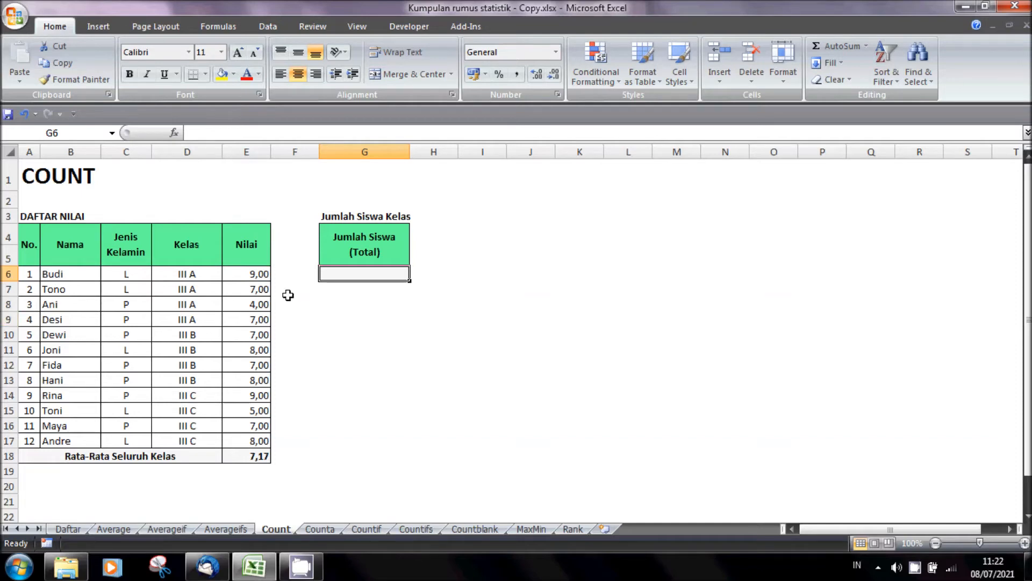
type("=")
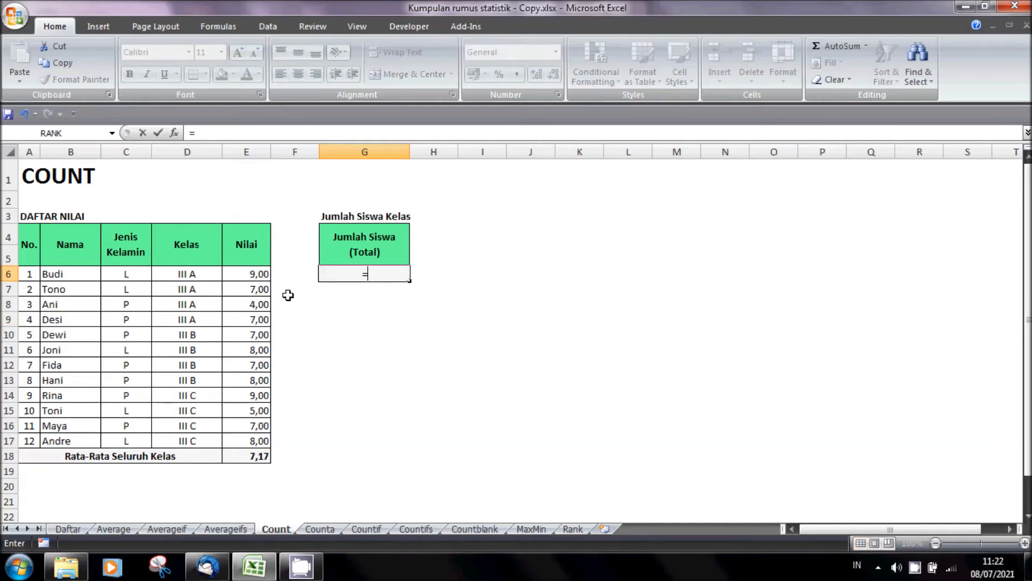
type("SOUN")
key("BackSpace")
key("BackSpace")
key("BackSpace")
key("BackSpace")
key("BackSpace")
type("COUNT(")
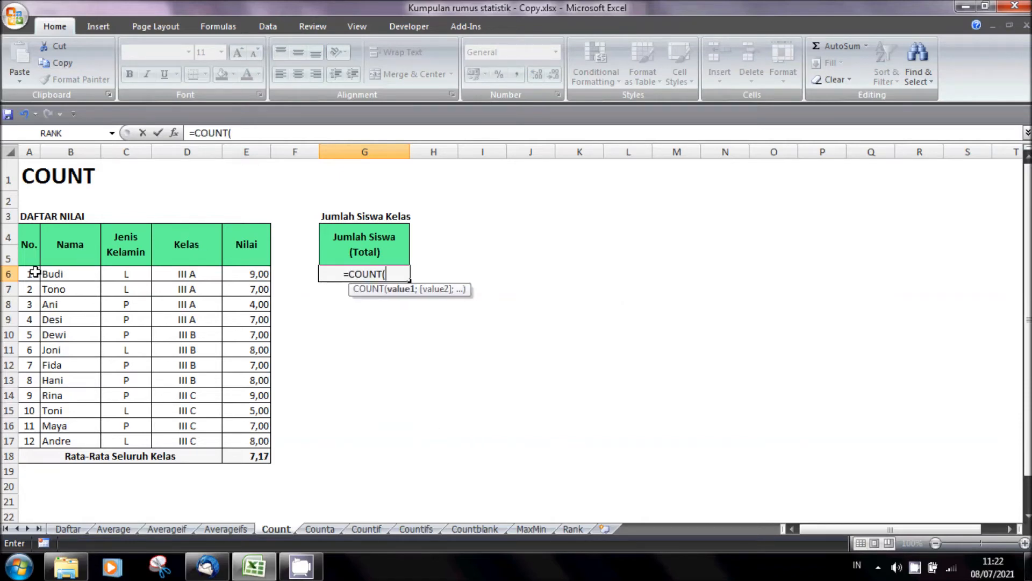
left_click_drag(30, 273, 28, 438)
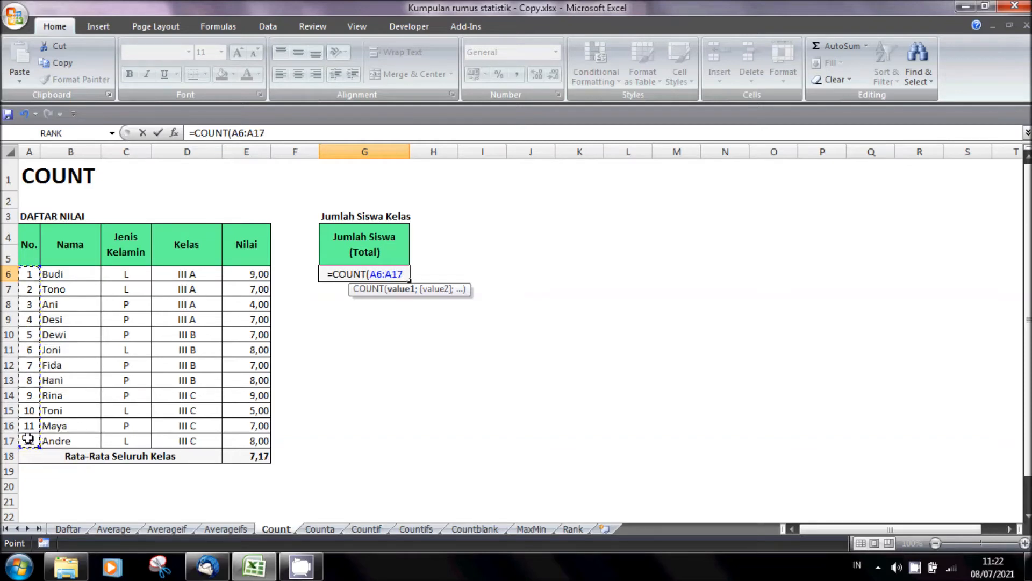
type(")")
key("Return")
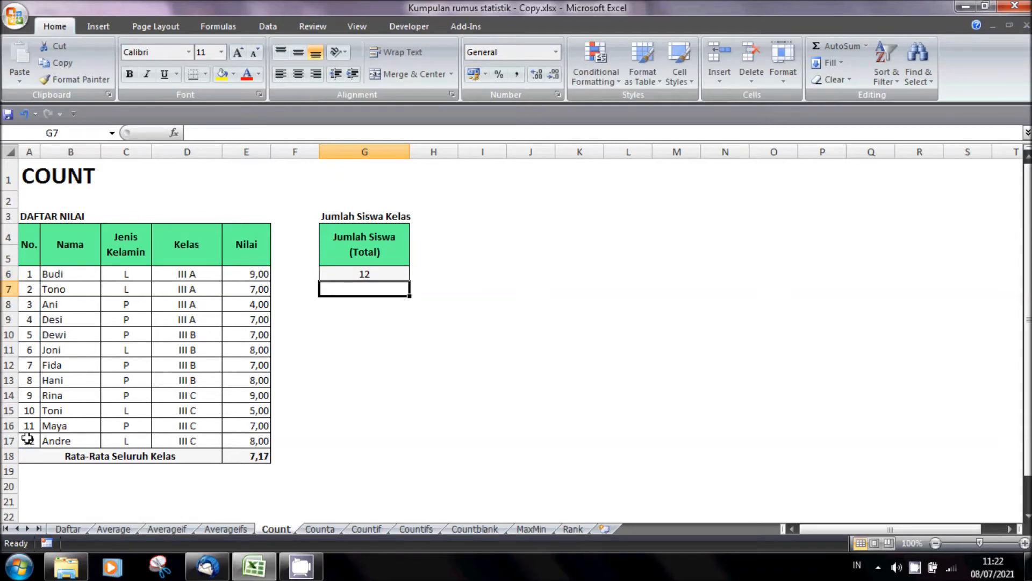
- Delete rows 11 and 12, holding students number 6 and 7, to test the student count formula
left_click_drag(3, 350, 19, 370)
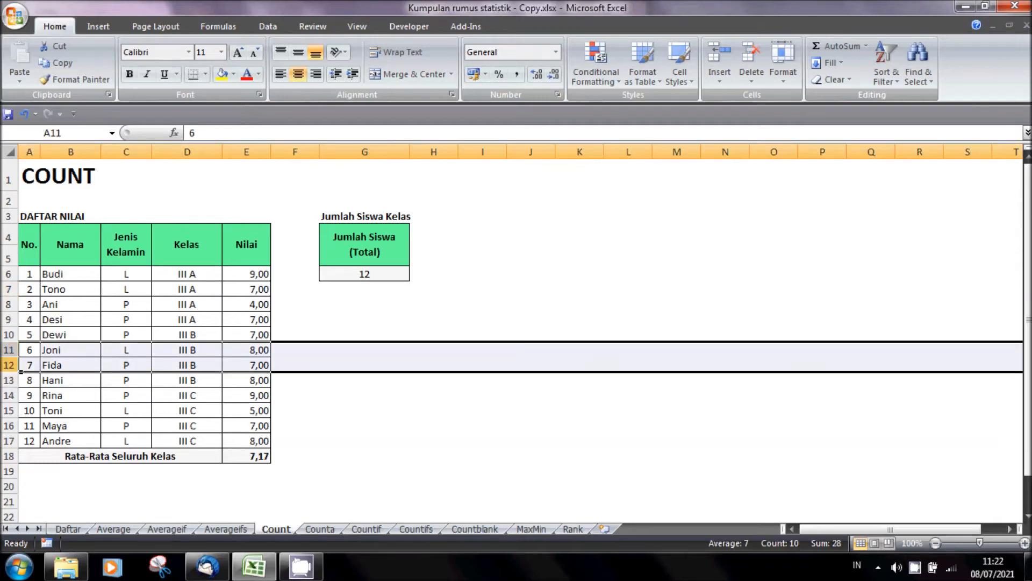
key("ctrl+minus")
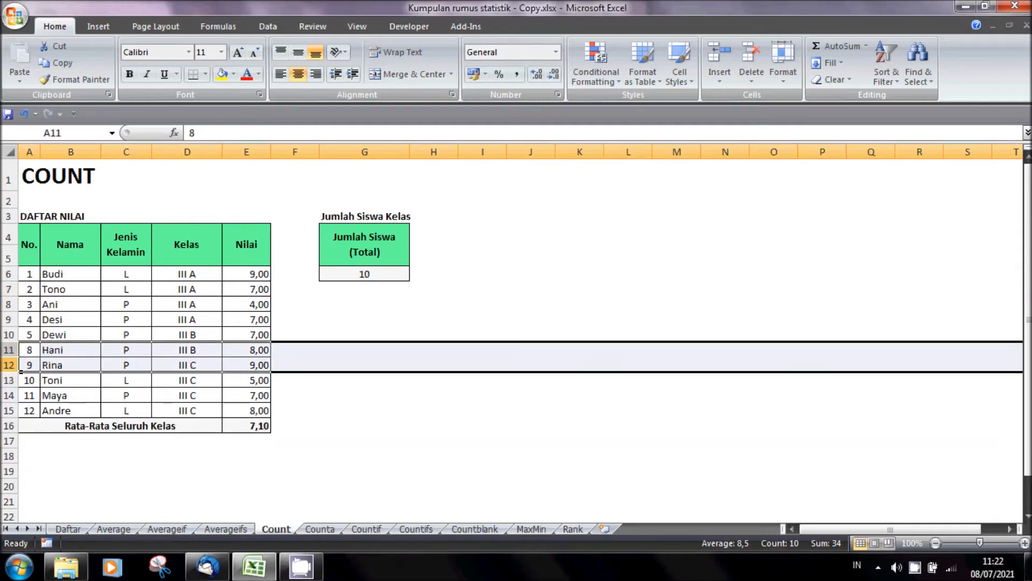
left_click(27, 411)
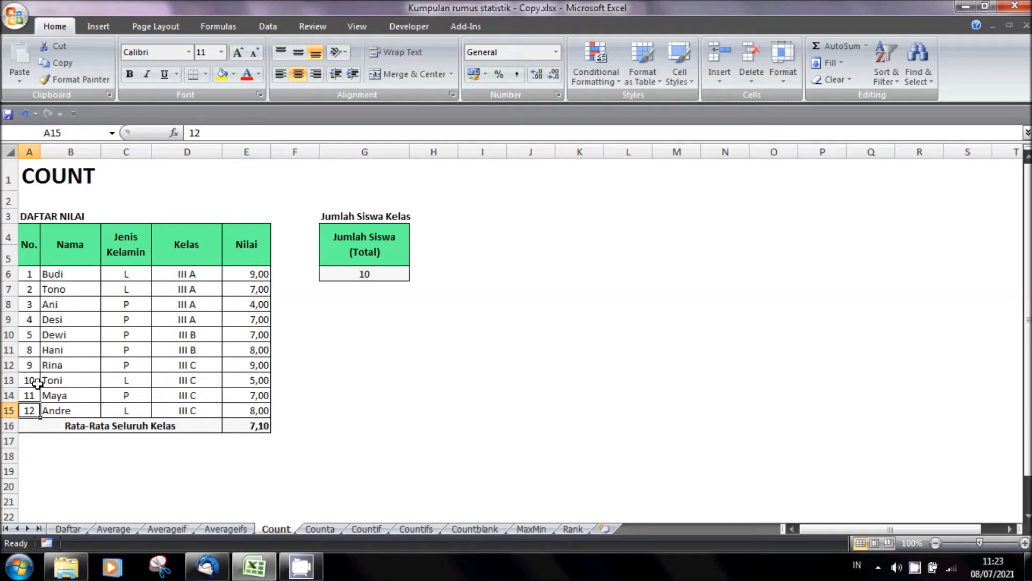
- Undo the deletion of the two student rows on the Count sheet
key("ctrl+z")
left_click(367, 378)
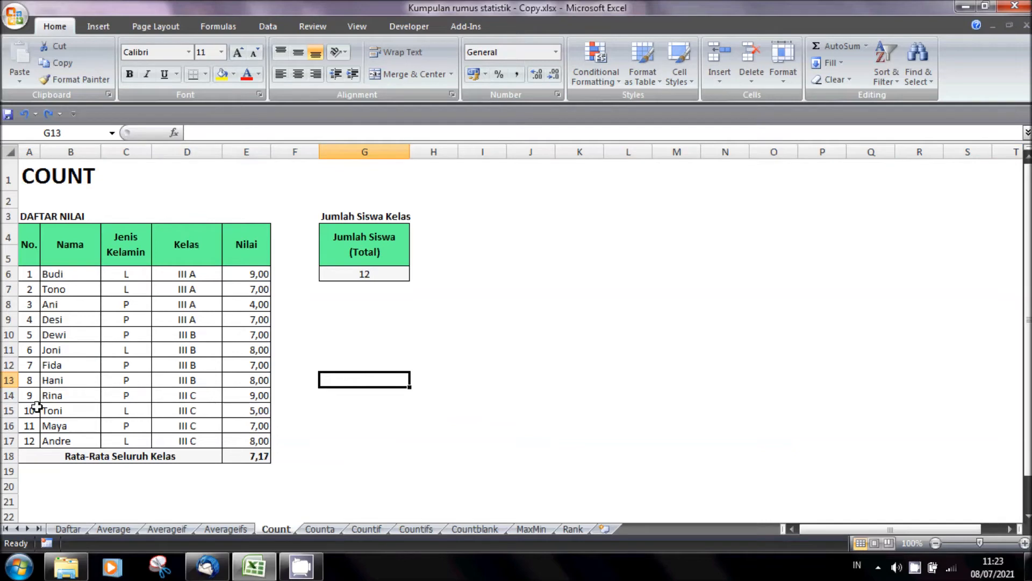
- Insert a blank row 13 in the student list and fill the numbering from A11 down to A17 as 6 to 12
left_click(5, 380)
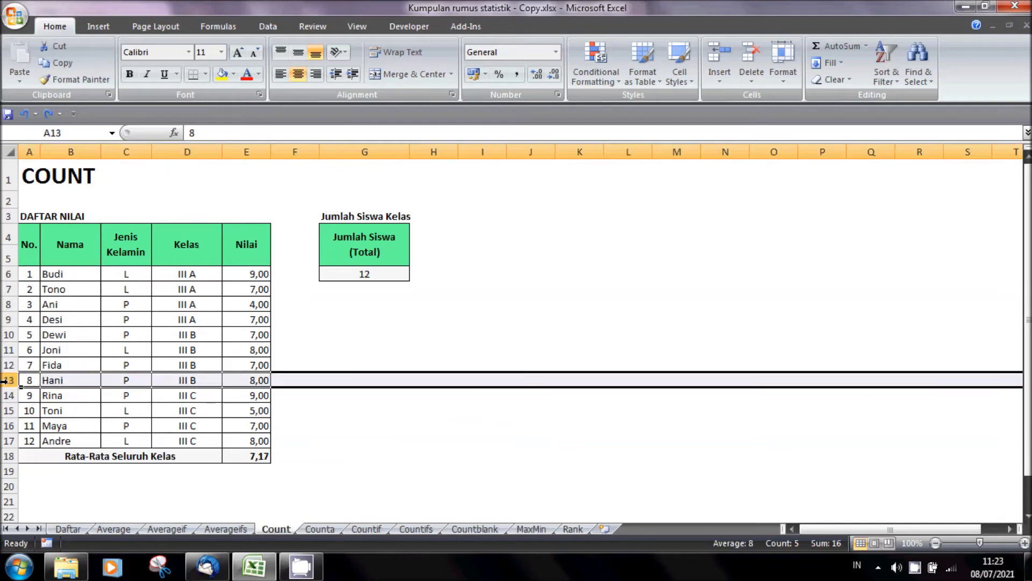
key("ctrl+shift+plus")
left_click_drag(29, 349, 31, 446)
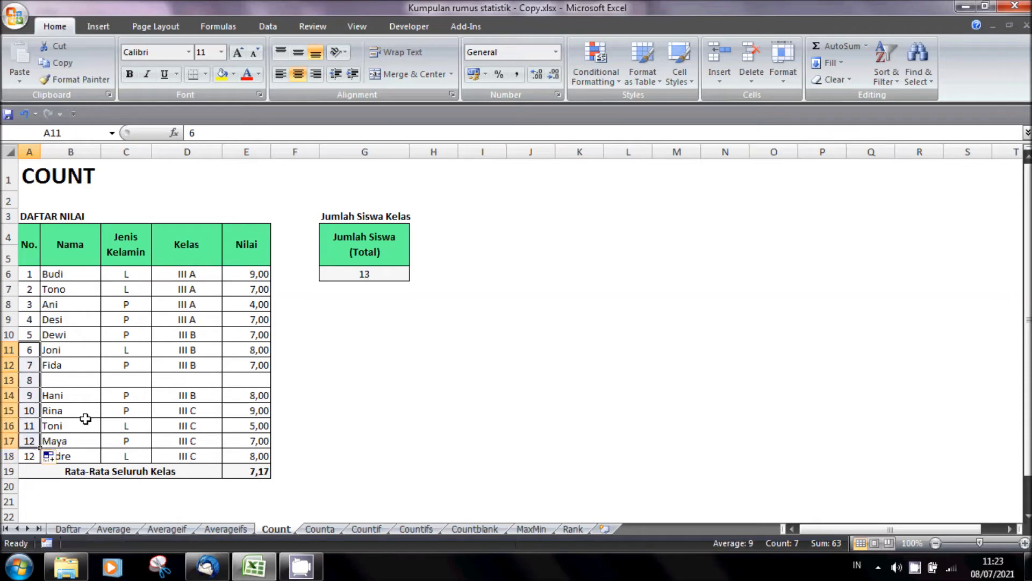
left_click(122, 399)
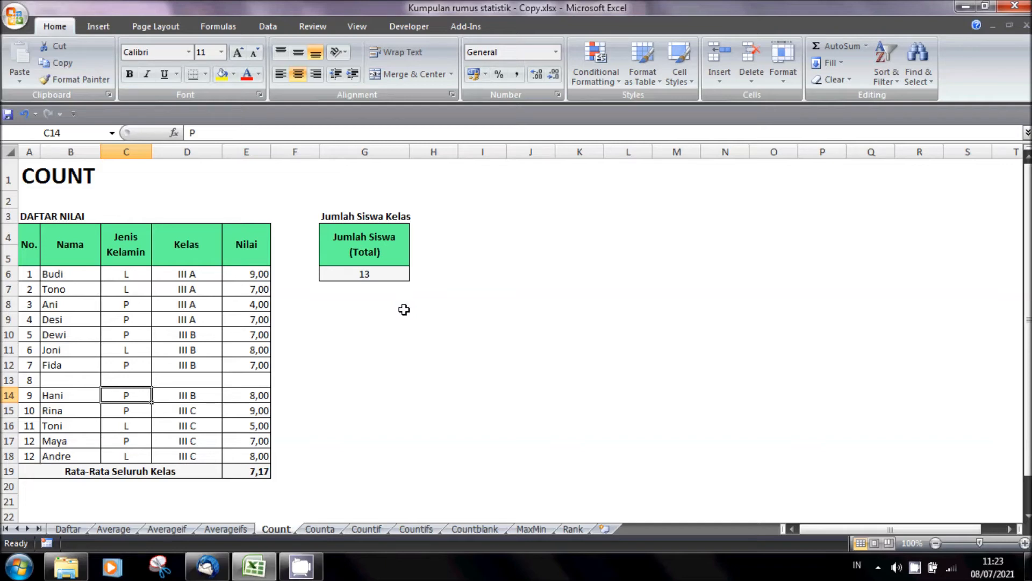
- Compare the number column A6:A18 on the Count sheet with the Nama column on the Counta sheet
left_click(321, 530)
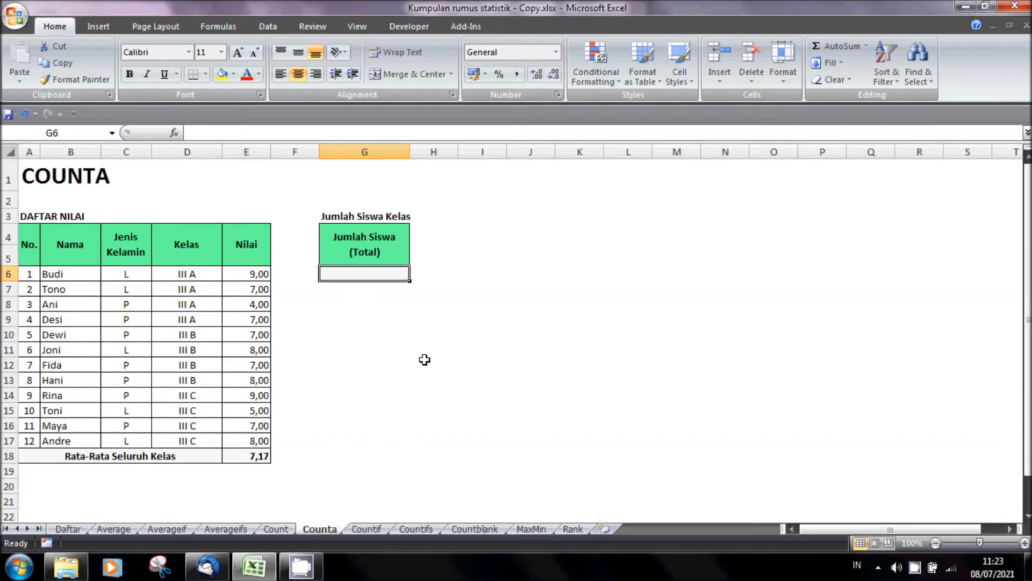
left_click(277, 530)
left_click_drag(29, 276, 27, 458)
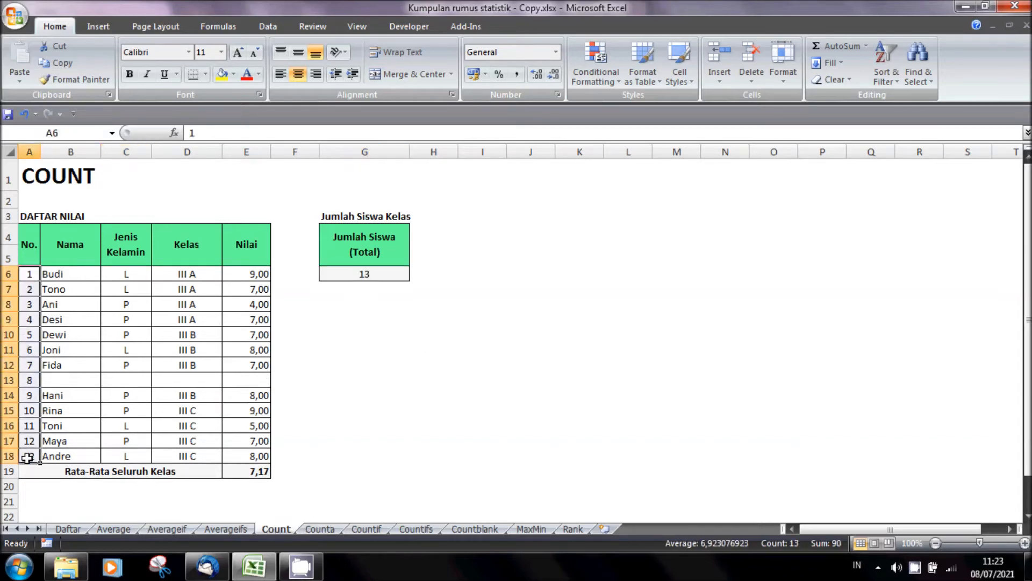
left_click(320, 530)
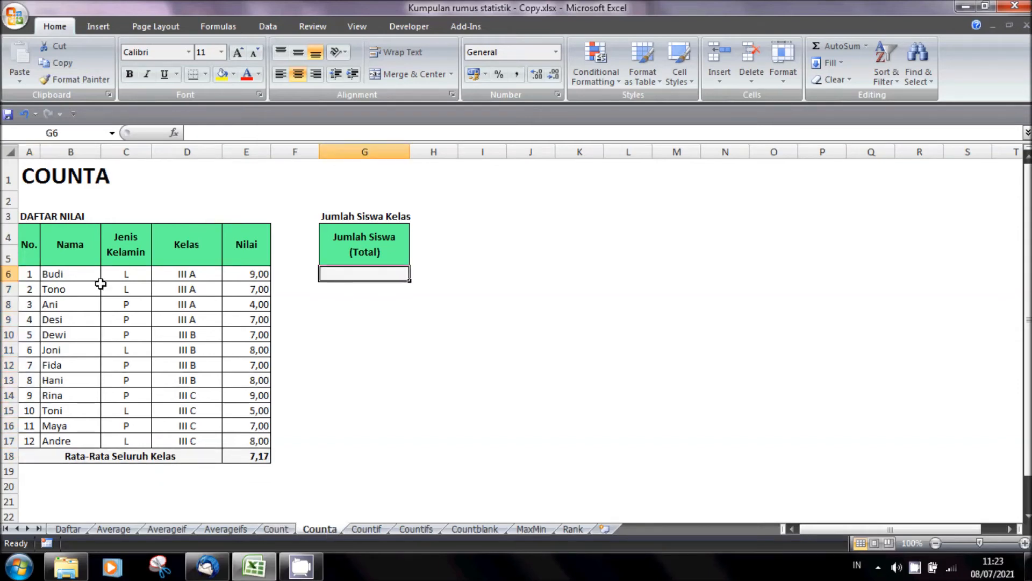
left_click_drag(69, 268, 71, 429)
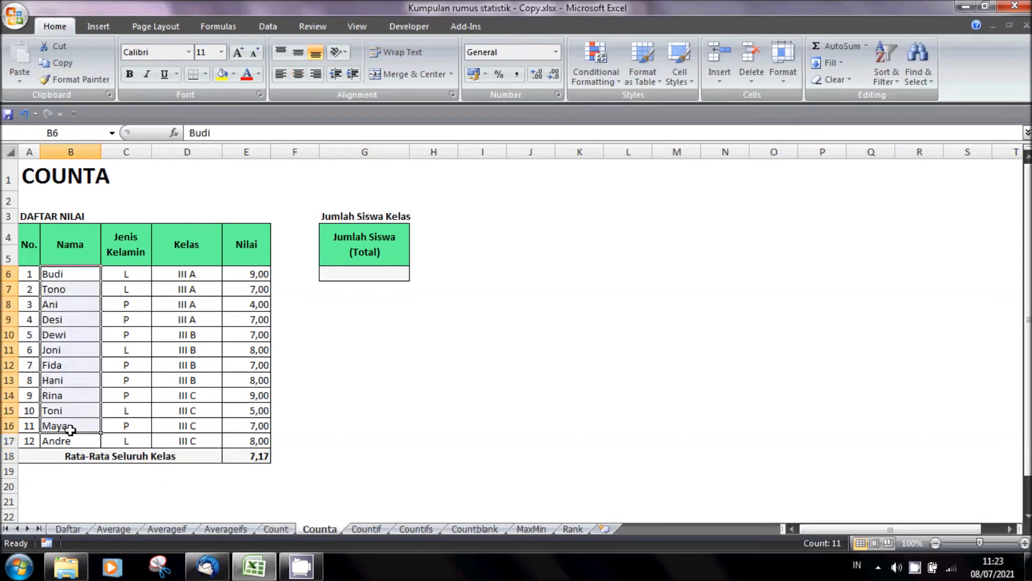
- On the Counta sheet, enter =COUNTA(B6:B17) in G6 to count all students by their names
left_click(369, 273)
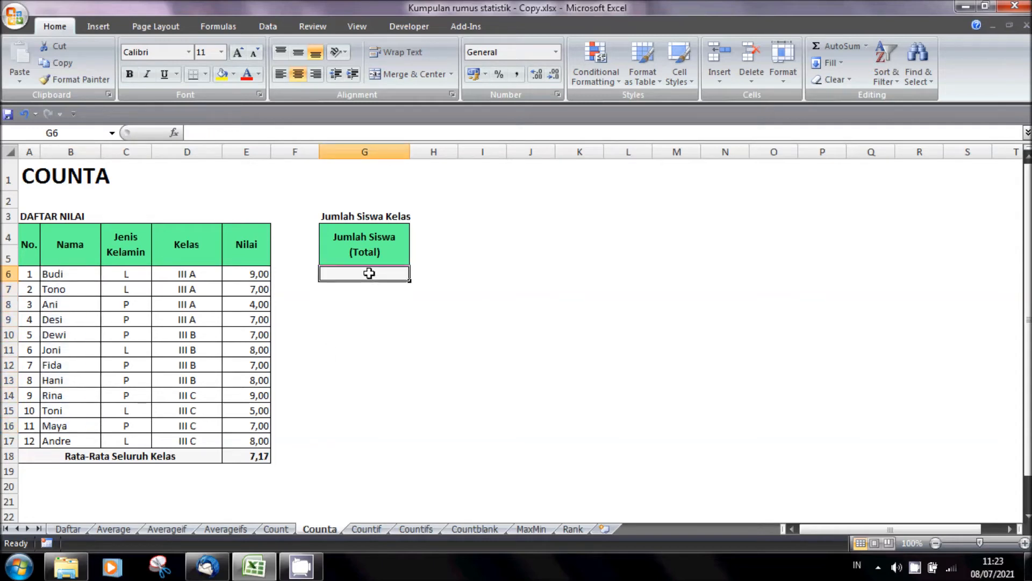
type("=COUN")
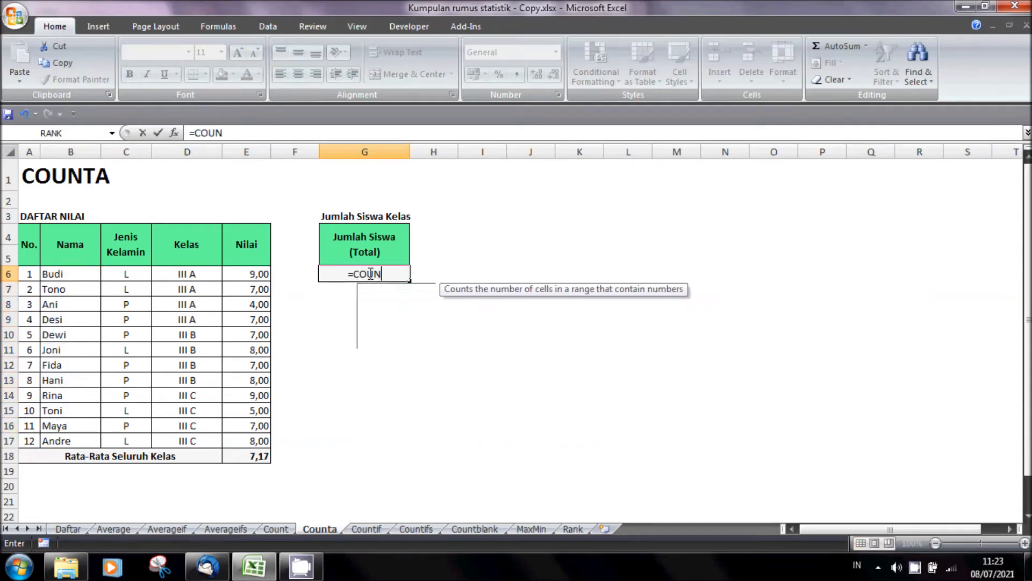
type("TA(")
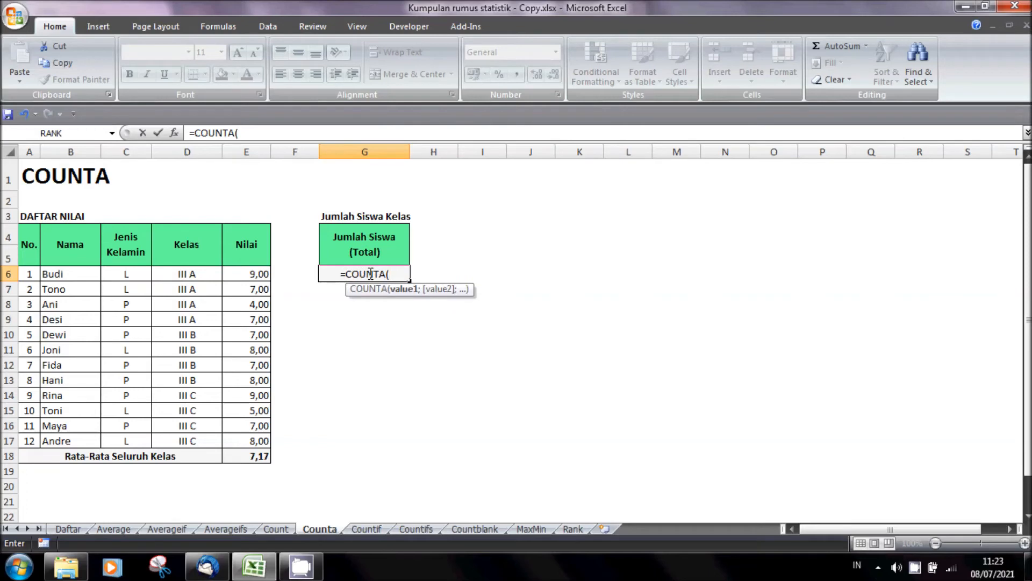
left_click_drag(141, 274, 135, 321)
left_click_drag(76, 272, 83, 441)
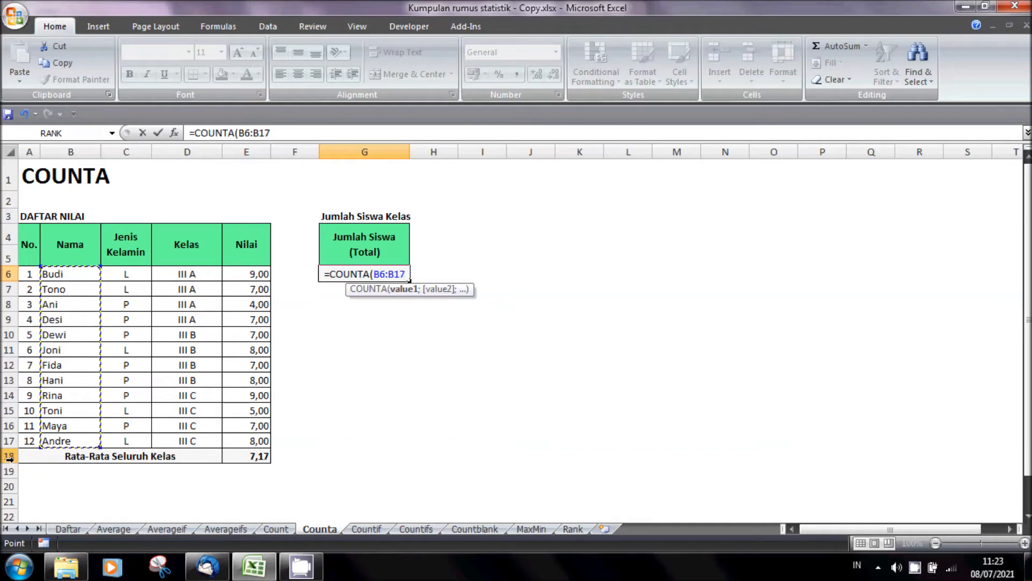
type(")")
key("shift+Return")
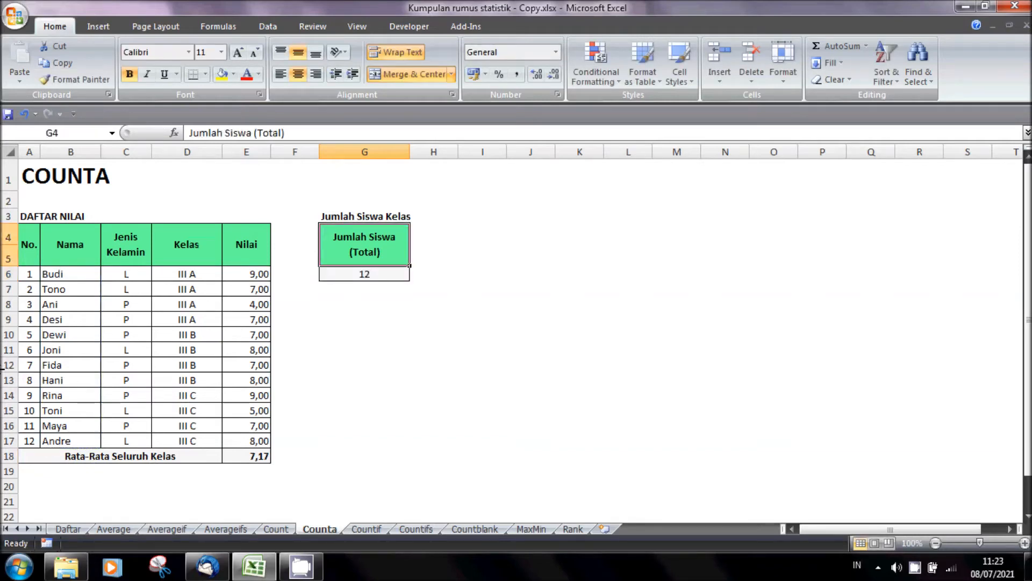
- Insert a blank row 12 in the Counta list and enter a new student's name in B12 to test the formula
left_click(5, 364)
key("ctrl+plus")
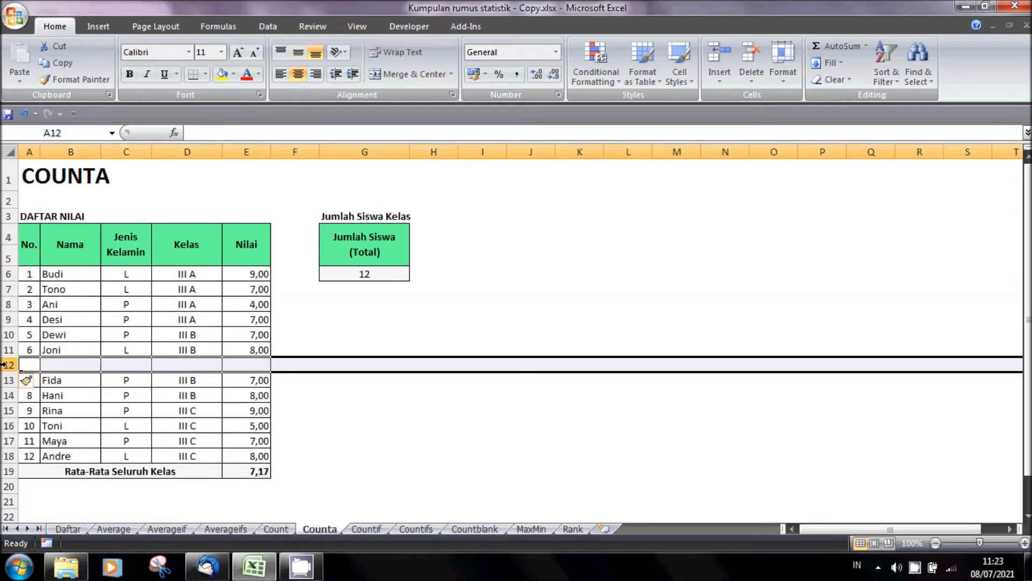
left_click(79, 412)
left_click(80, 366)
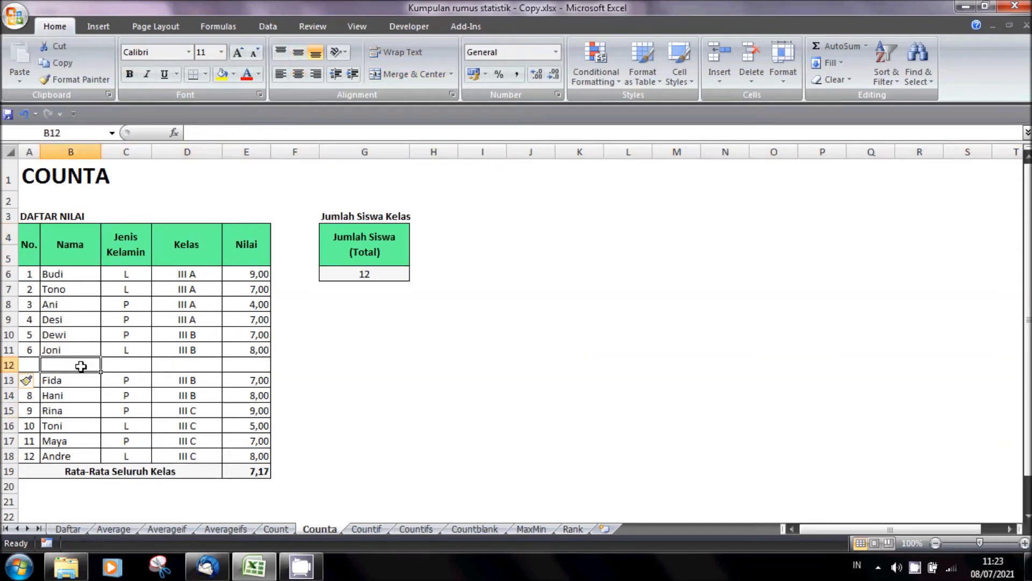
type("Reza")
key("Return")
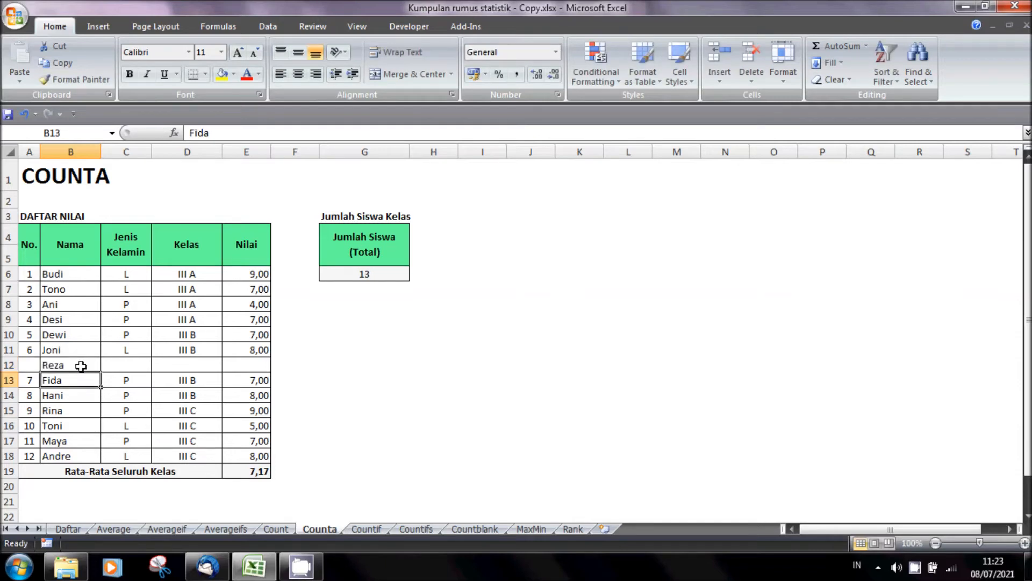
- Insert another row above the newly added student and enter a second new student's name in B12
left_click(81, 366)
key("shift+space")
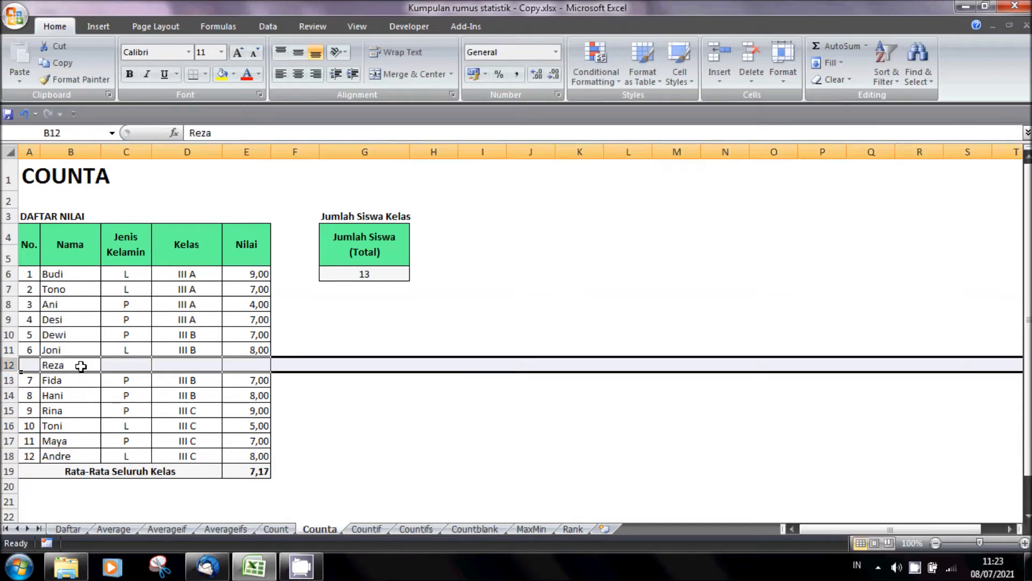
key("ctrl+plus")
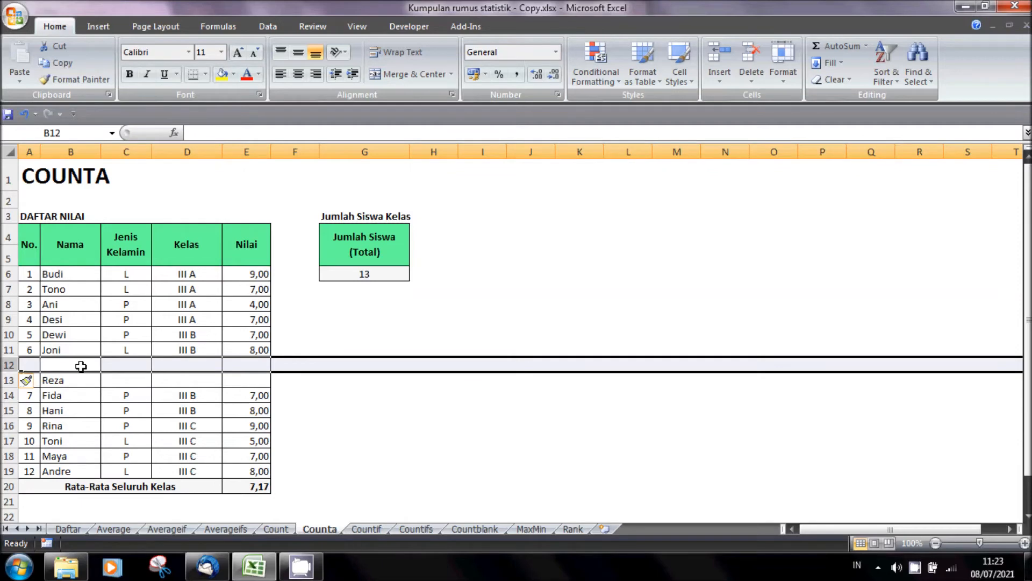
key("Right")
key("Left")
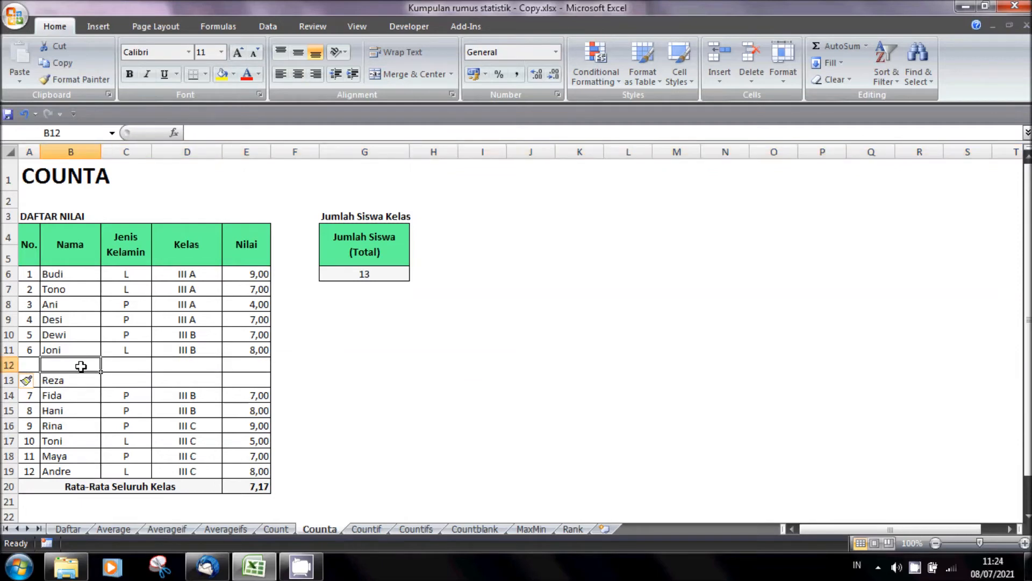
type("Yeni")
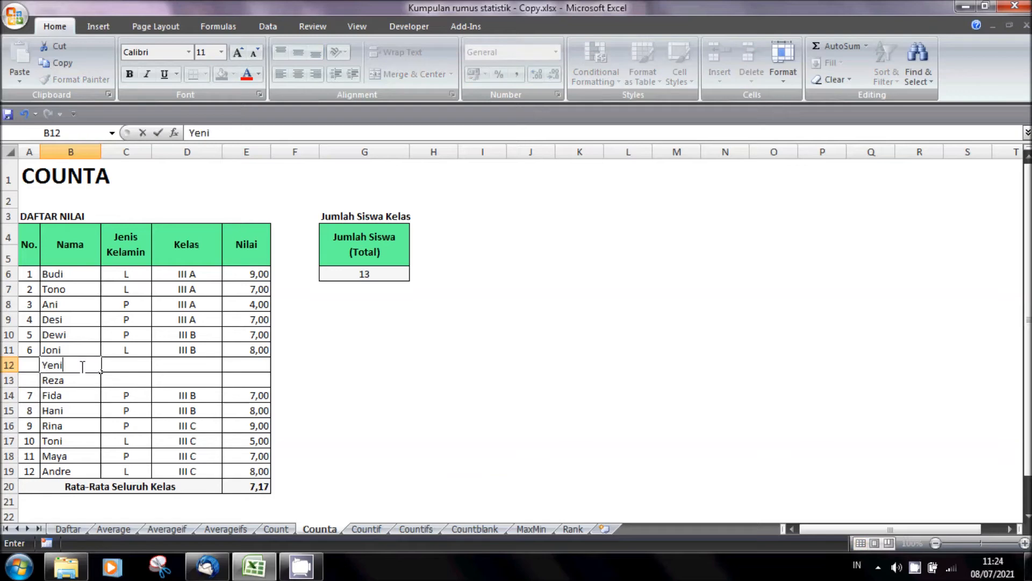
key("Return")
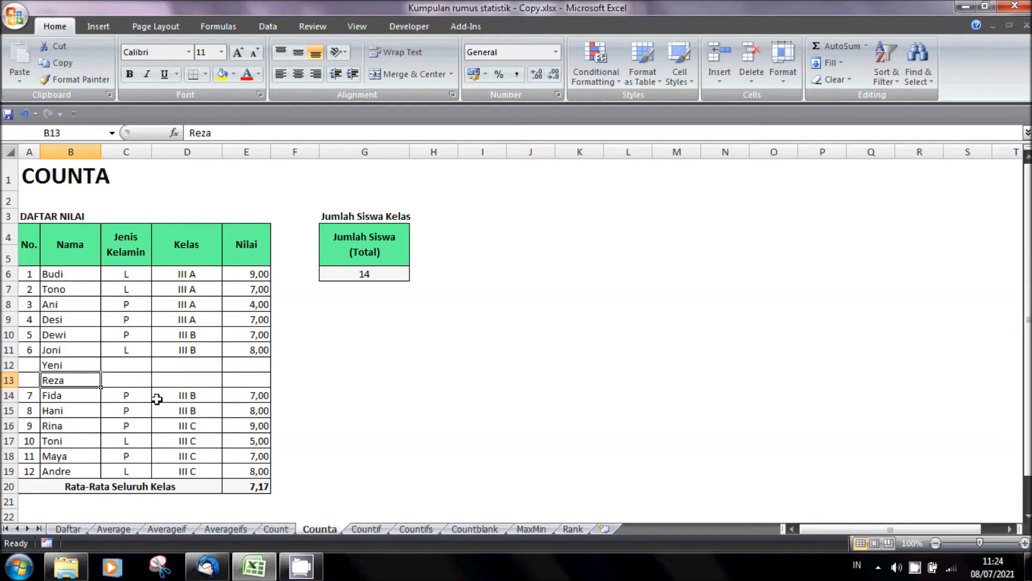
- Open the Countif sheet and review the student names in B6:B17
left_click(370, 529)
left_click(434, 461)
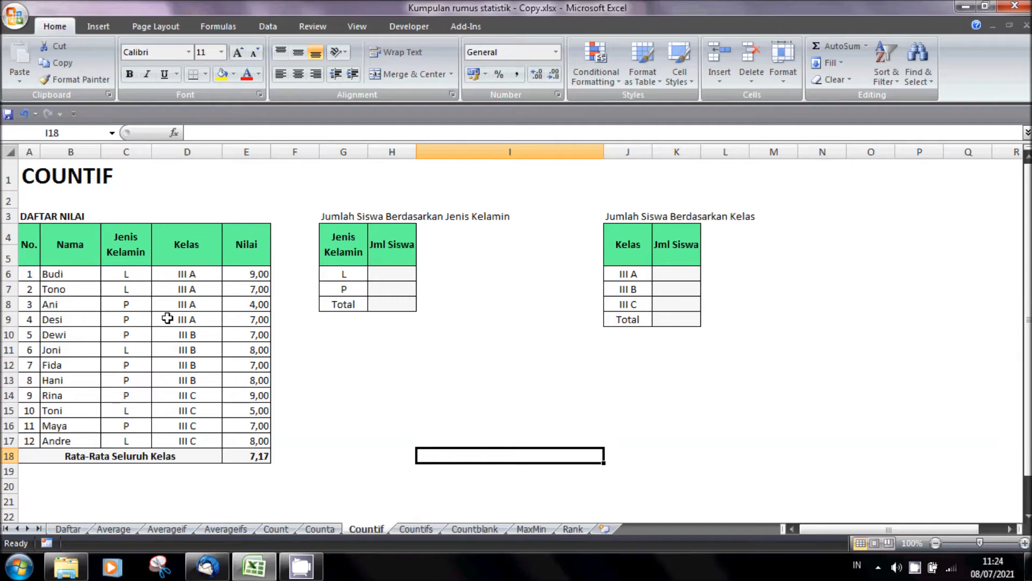
left_click_drag(67, 273, 76, 438)
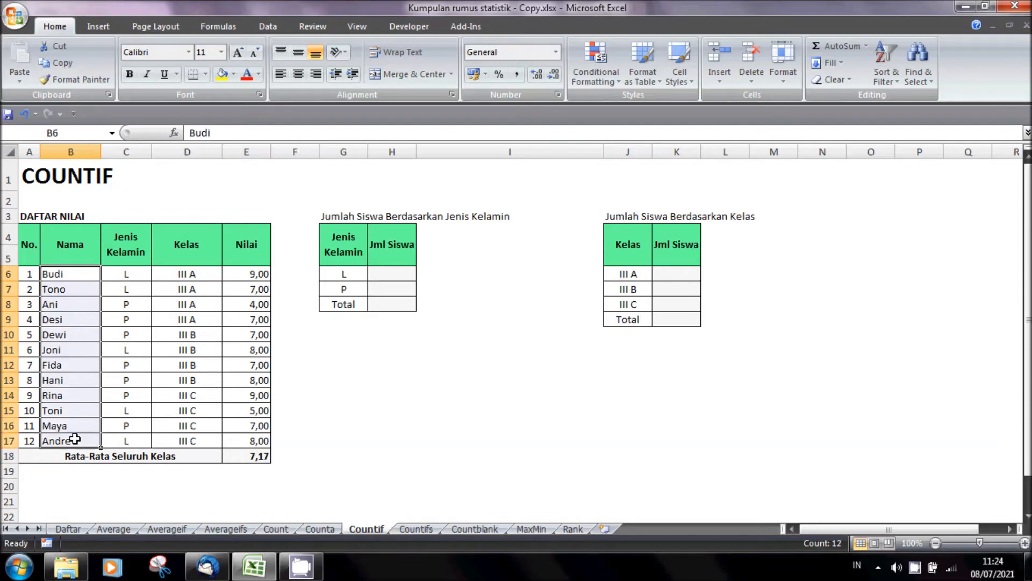
- Enter =COUNTIF($C$6:$C$17;G6) in H6 to count the students with gender L
left_click(397, 277)
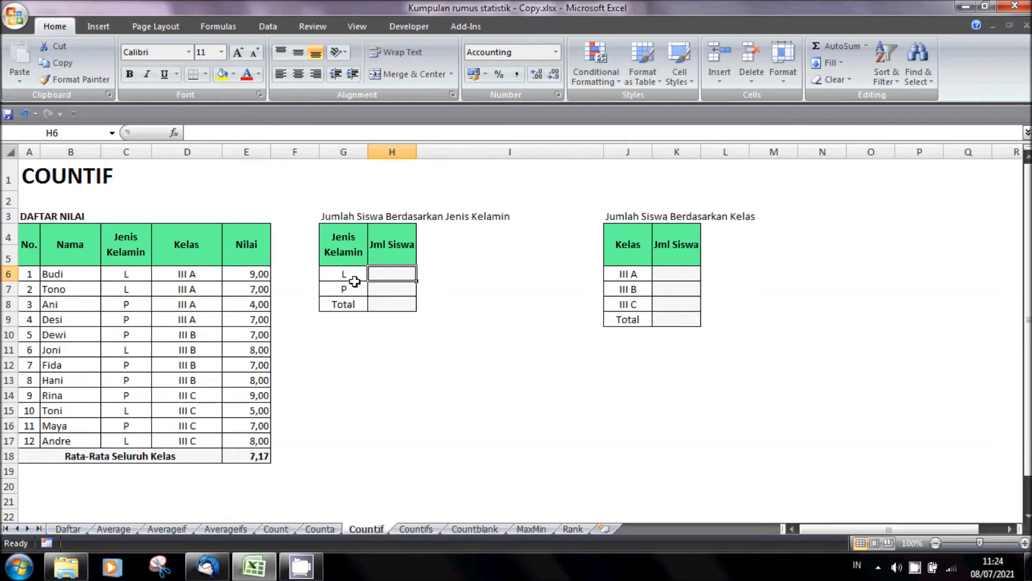
type("=")
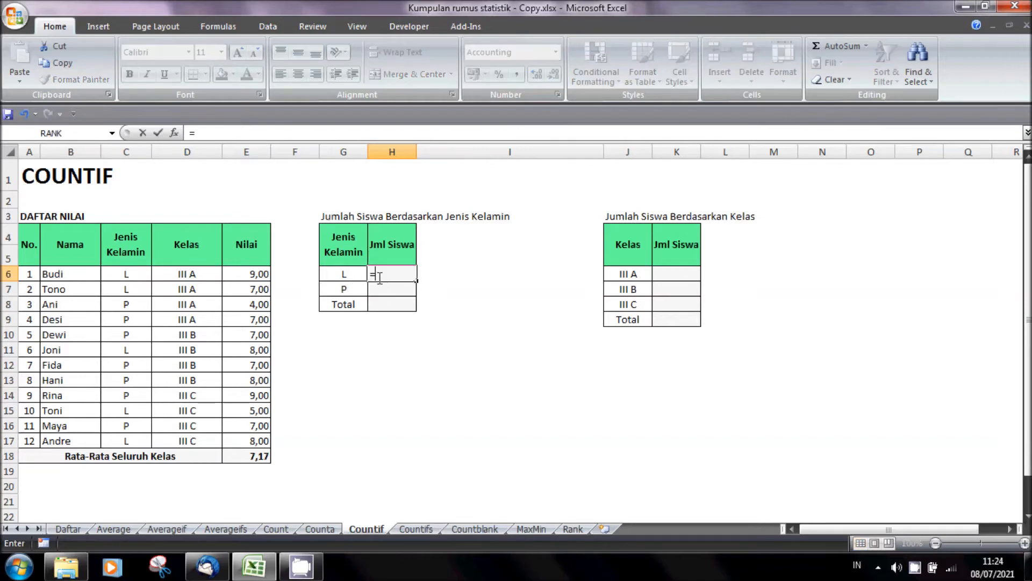
type("count")
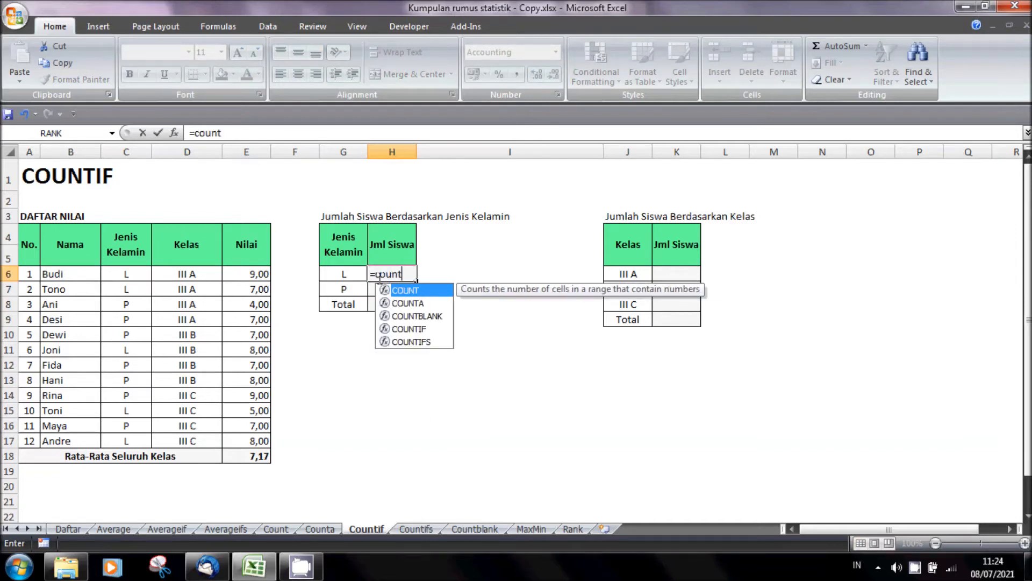
type("if(")
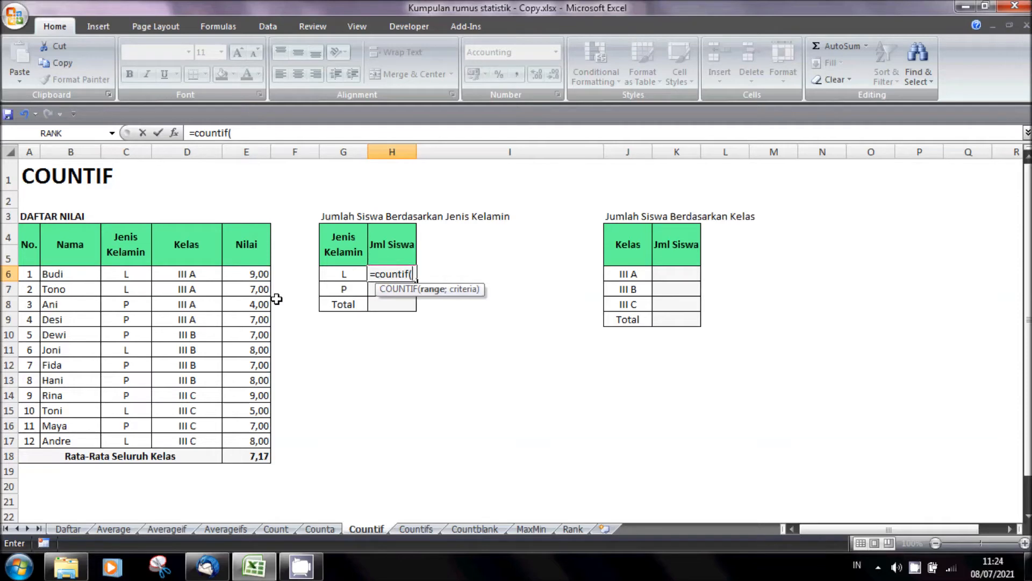
left_click_drag(132, 273, 137, 436)
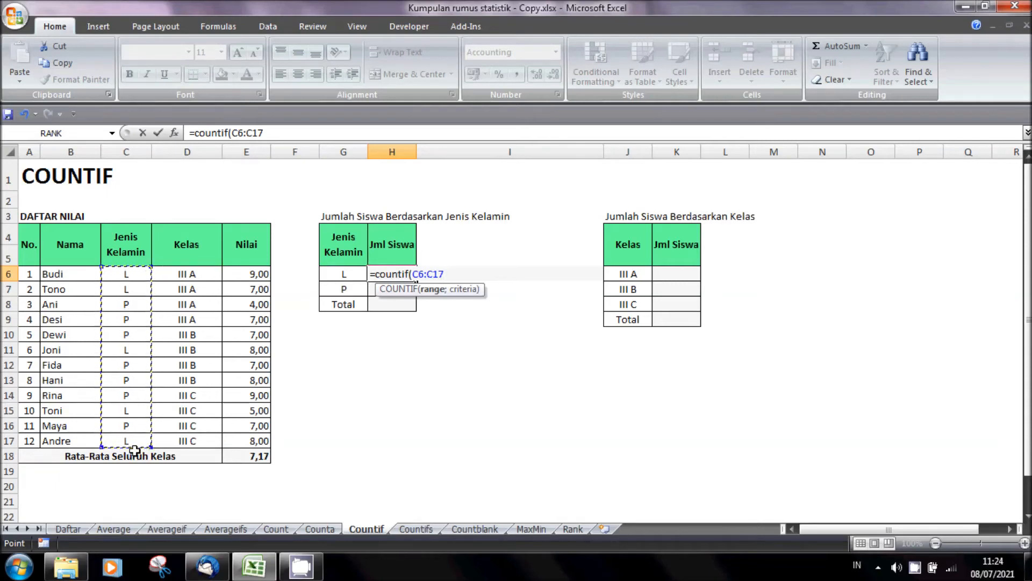
key("F4")
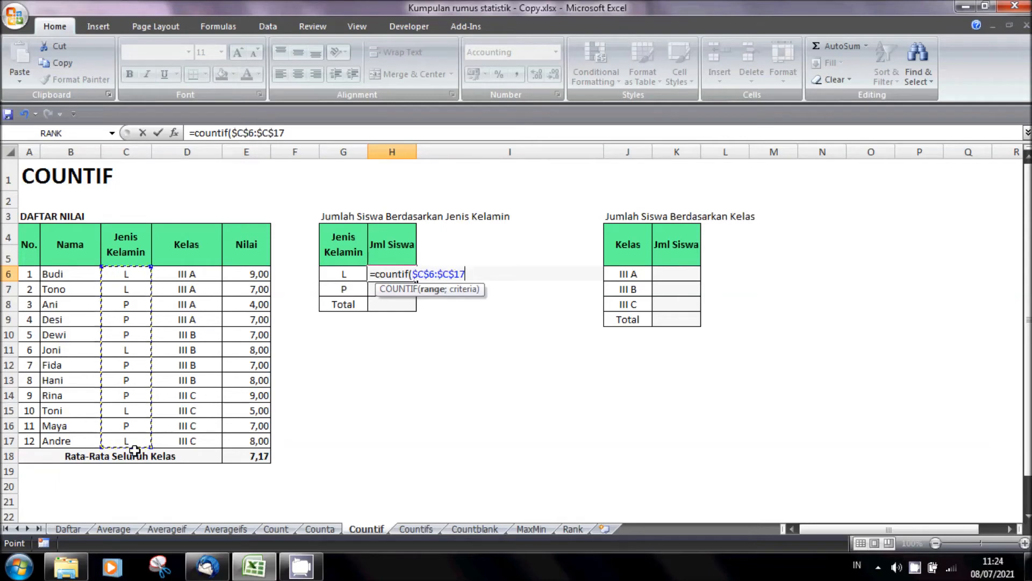
type(";")
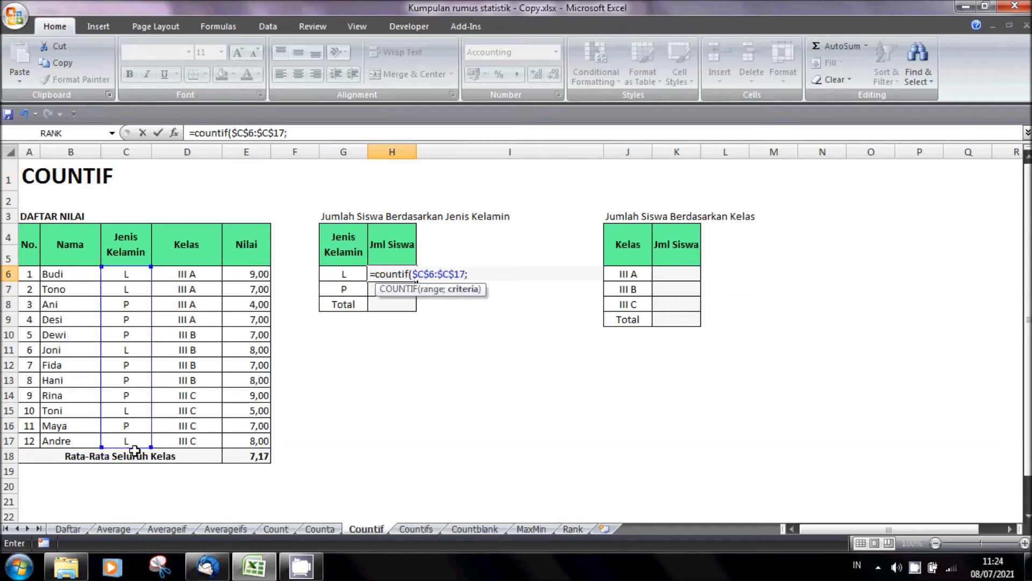
left_click(357, 273)
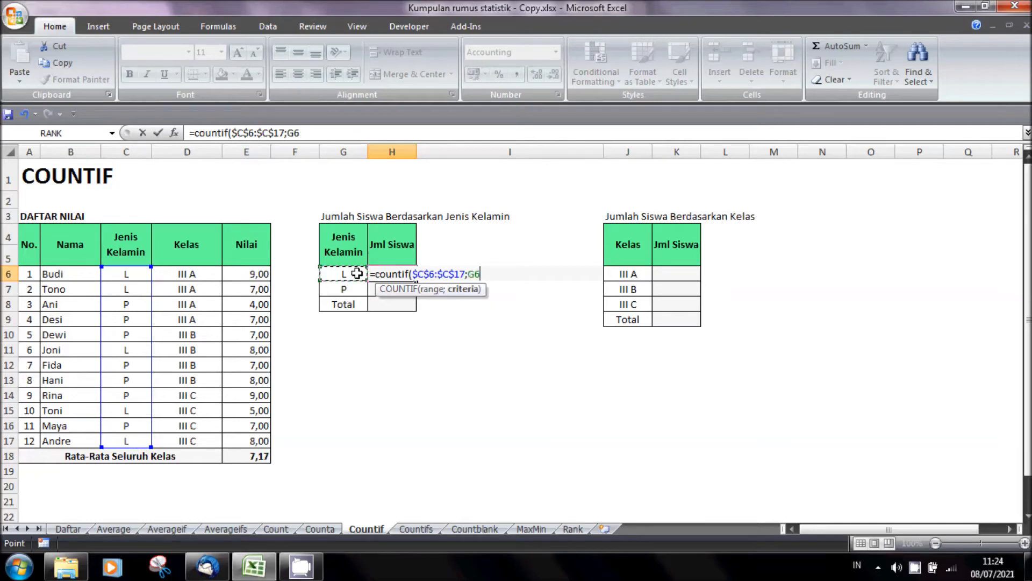
type(")")
key("Return")
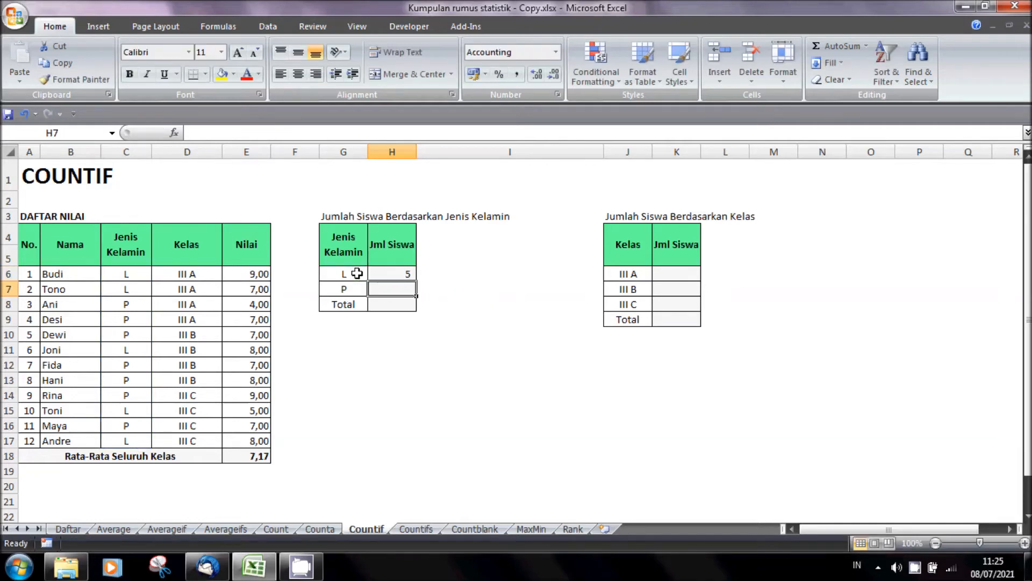
- Copy the COUNTIF formula from H6 to H7 to count the students with gender P
key("Up")
key("ctrl+c")
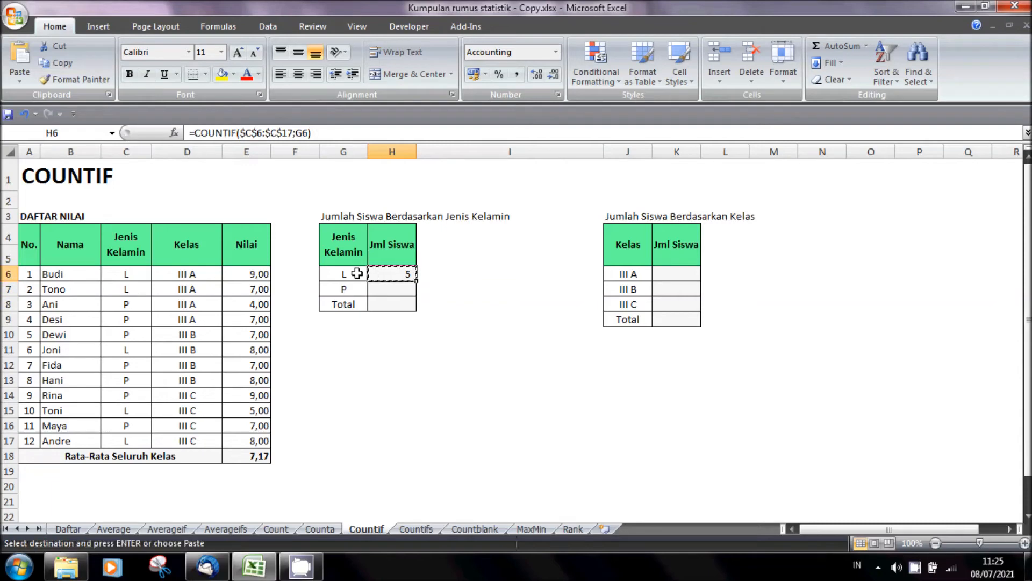
key("Down")
key("ctrl+v")
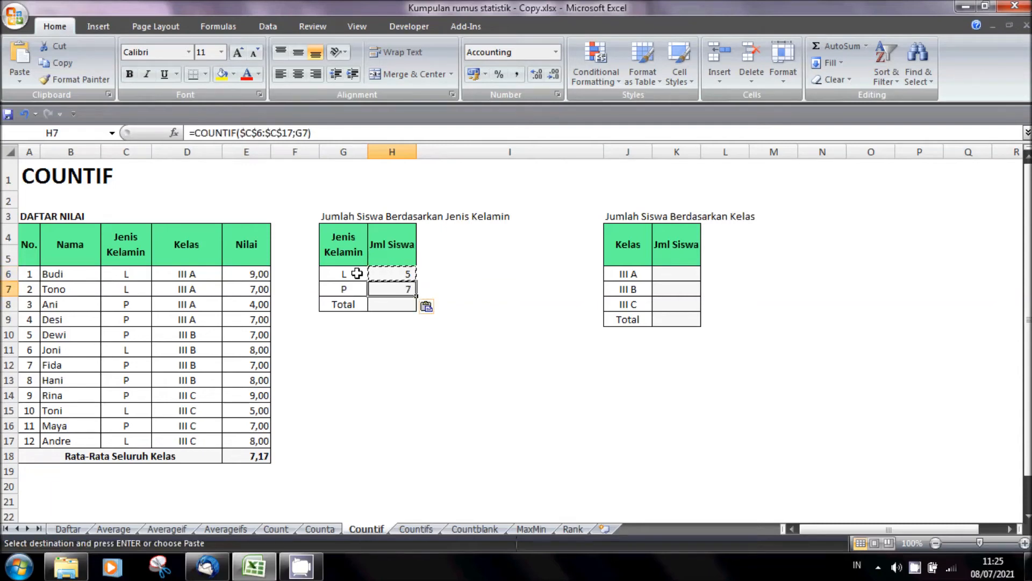
key("Down")
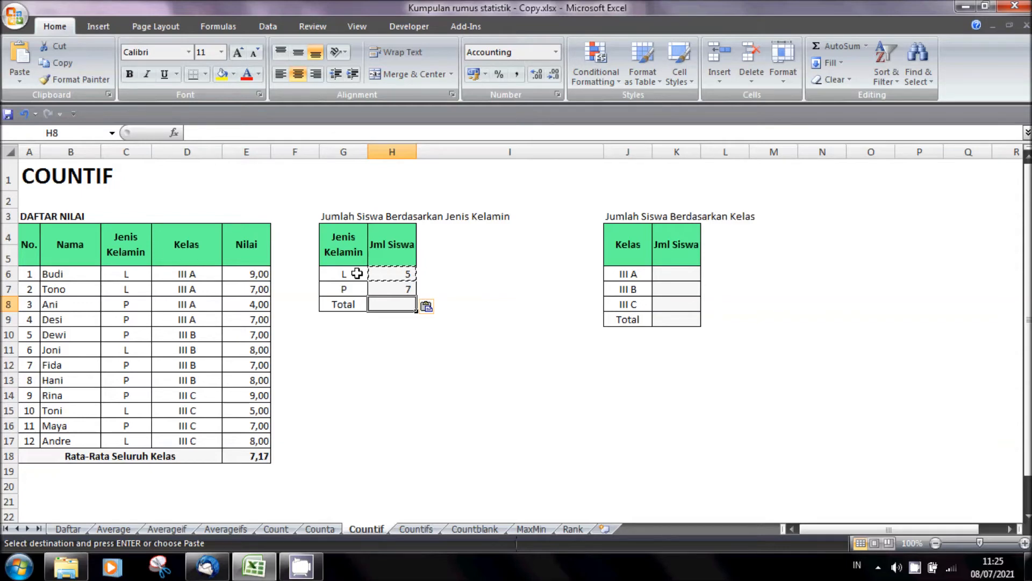
- Enter =SUM(H6:H7) in H8 to total the students by gender
type("=sum(")
key("Up")
key("Up")
key("shift+Down")
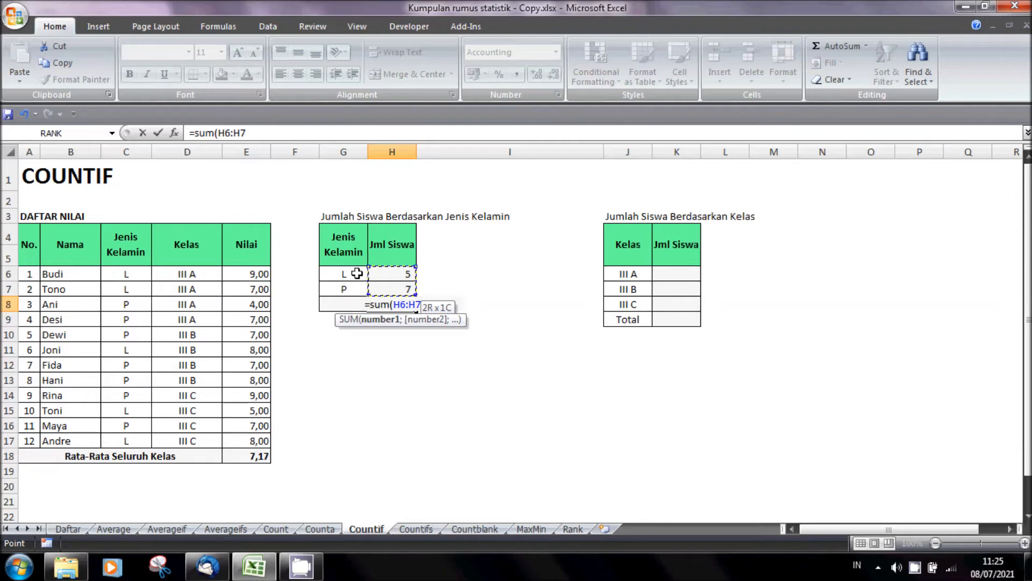
key("Return")
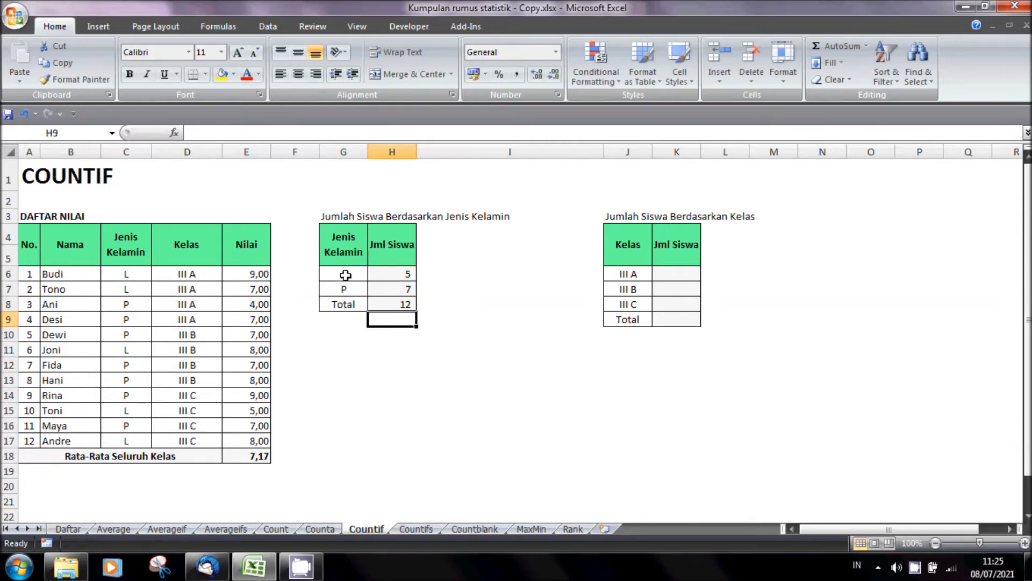
- Fill the gender cells containing L (C6, C7, C11, C15 and C17) with yellow
left_click(137, 276)
left_click(133, 288)
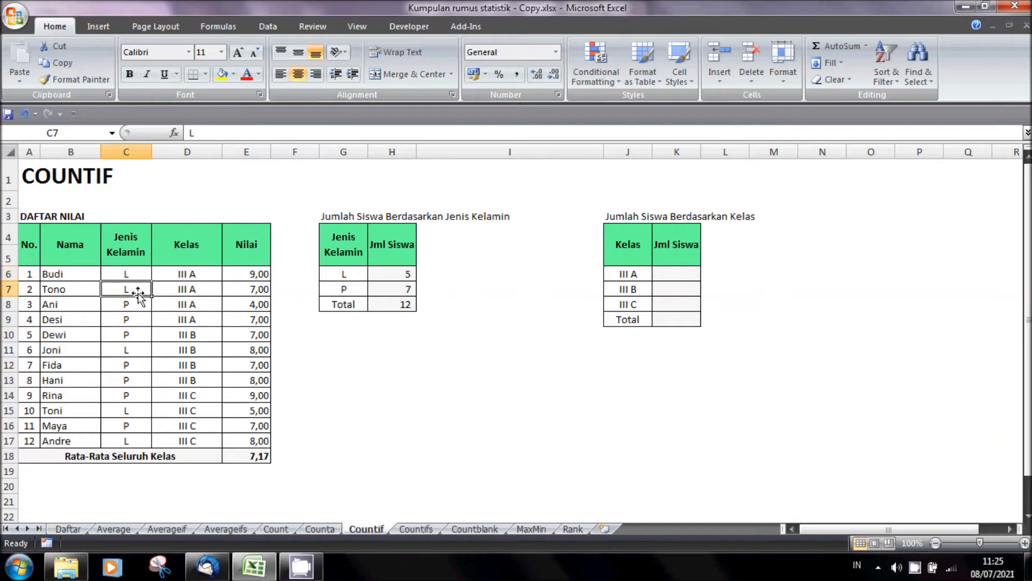
left_click(132, 275)
left_click(128, 289, "ctrl")
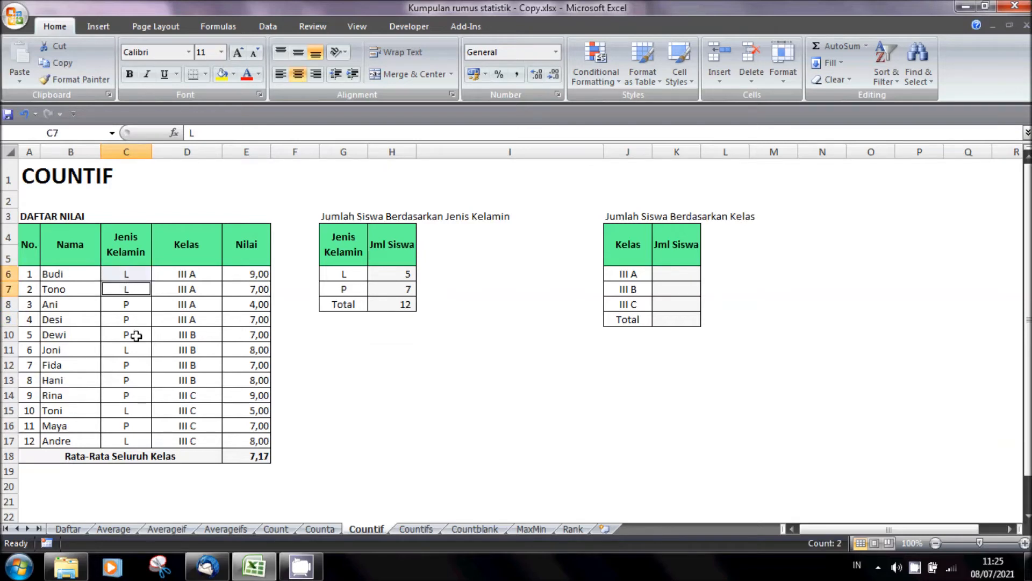
left_click(135, 349, "ctrl")
left_click(139, 410, "ctrl")
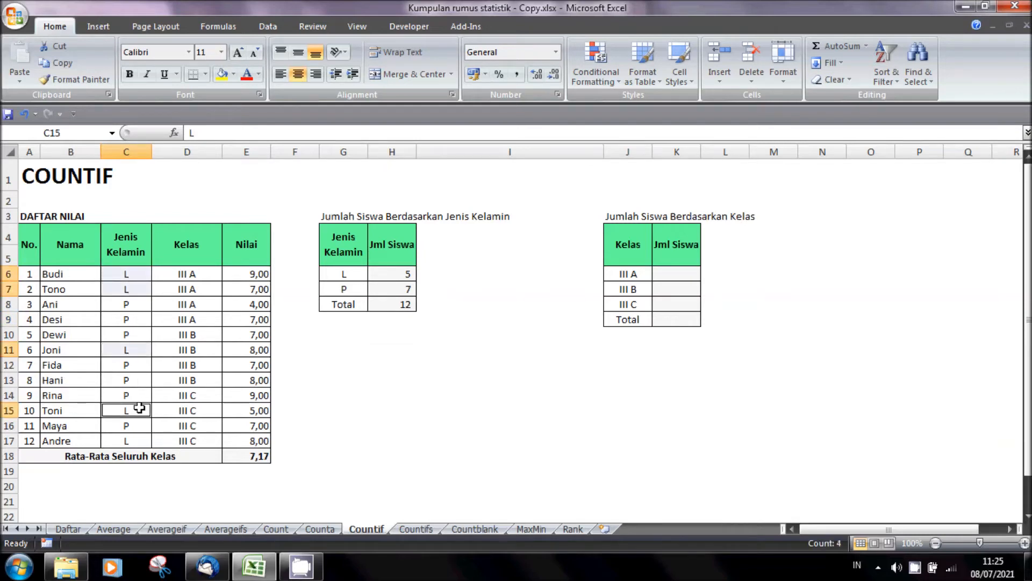
left_click(139, 441, "ctrl")
left_click(222, 74)
left_click(350, 452)
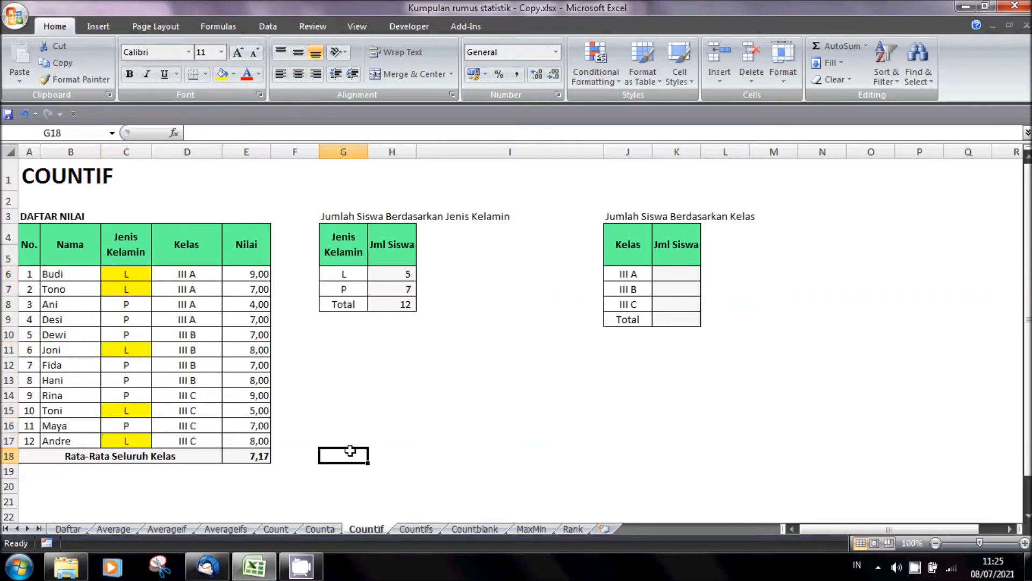
- Fill the gender cells containing P (C8:C10, C12:C14 and C16) with the standard light blue
left_click(135, 304)
left_click(136, 319, "ctrl")
left_click(135, 334, "ctrl")
left_click(137, 366, "ctrl")
left_click(141, 380, "ctrl")
left_click(139, 397, "ctrl")
left_click(136, 430, "ctrl")
left_click(235, 75)
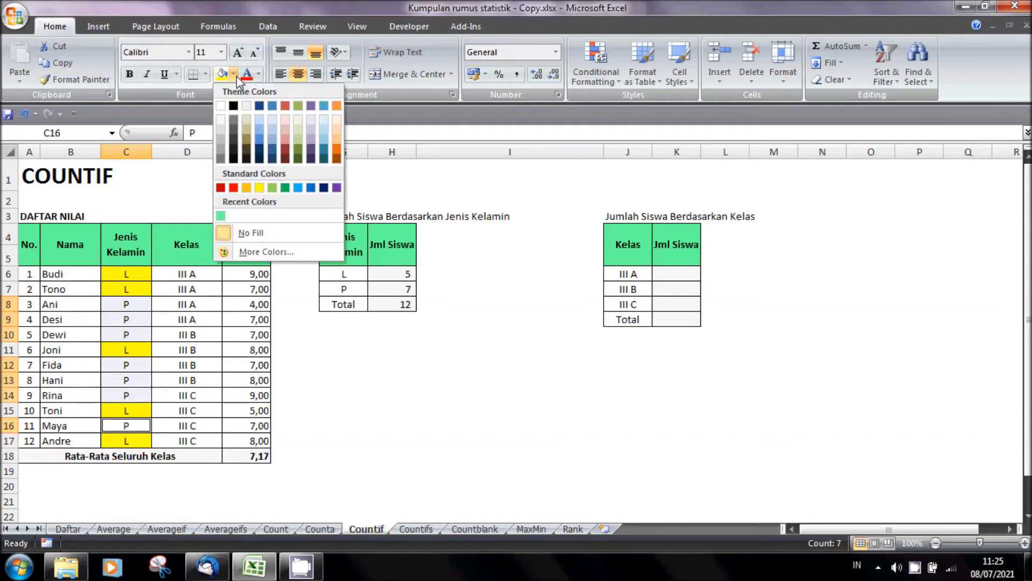
left_click(297, 187)
left_click(468, 421)
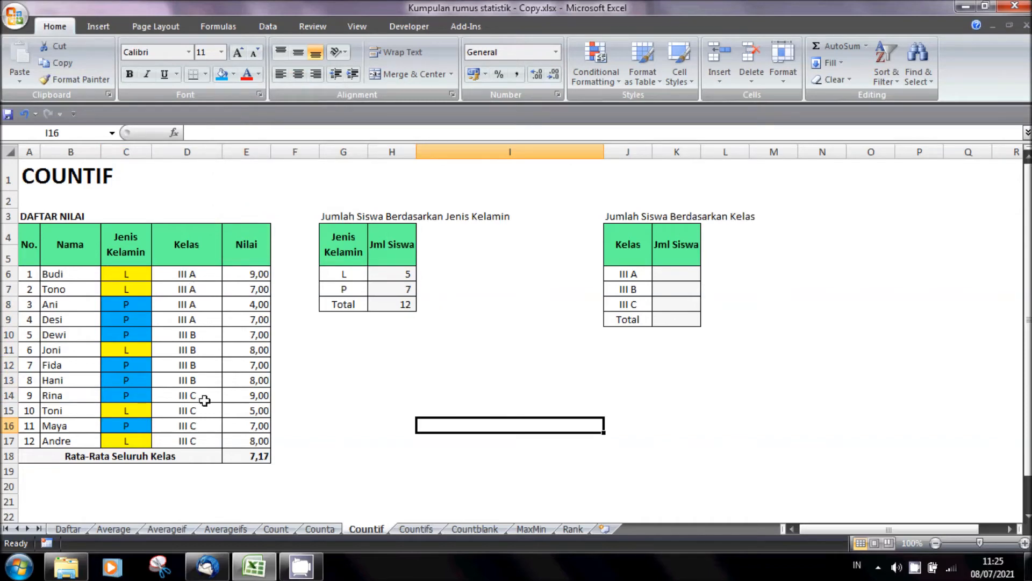
- Enter =COUNTIF($D$6:$D$17;J6) in K6 to count the students in class III A
left_click(681, 277)
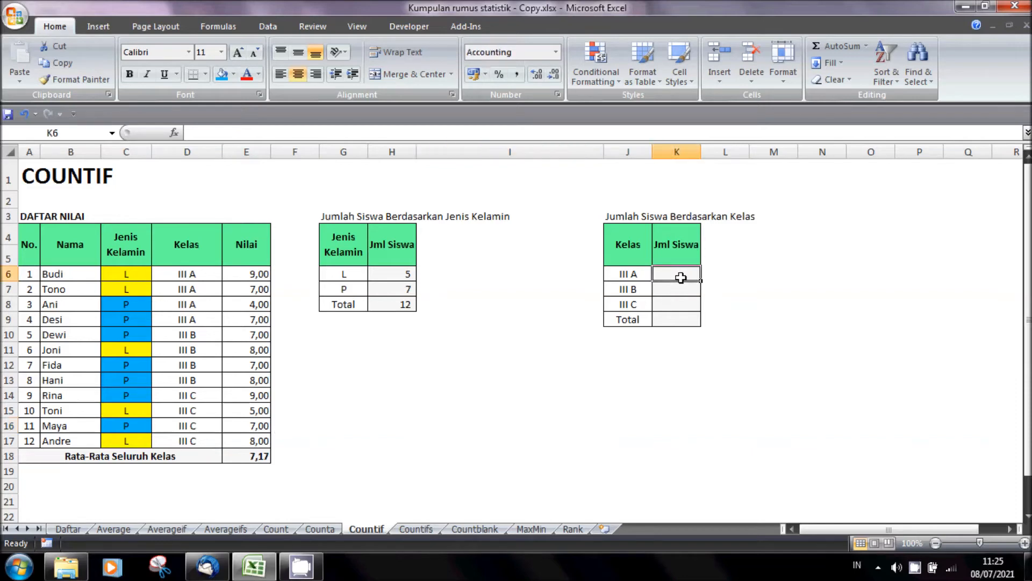
type("=c")
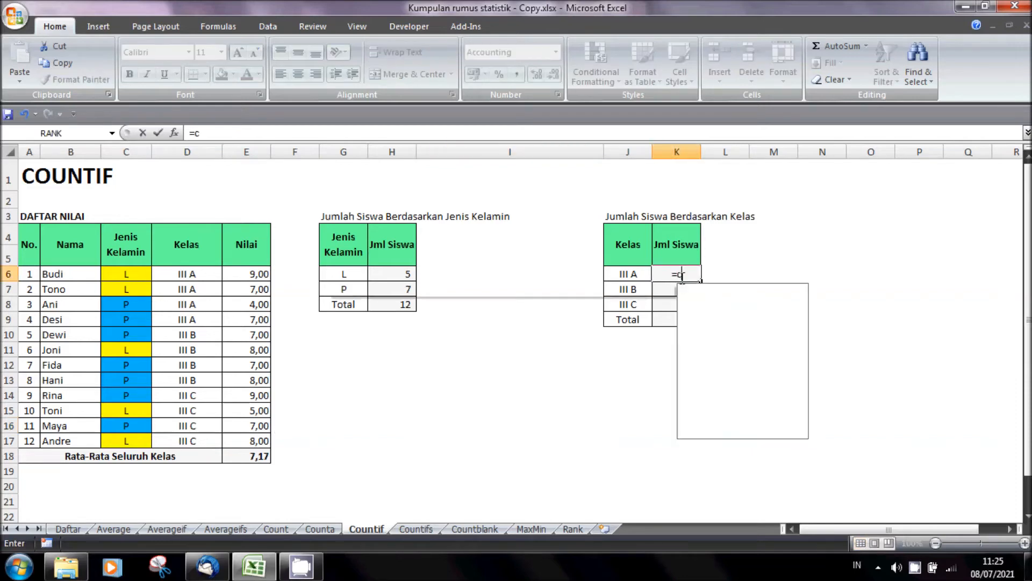
type("ounif")
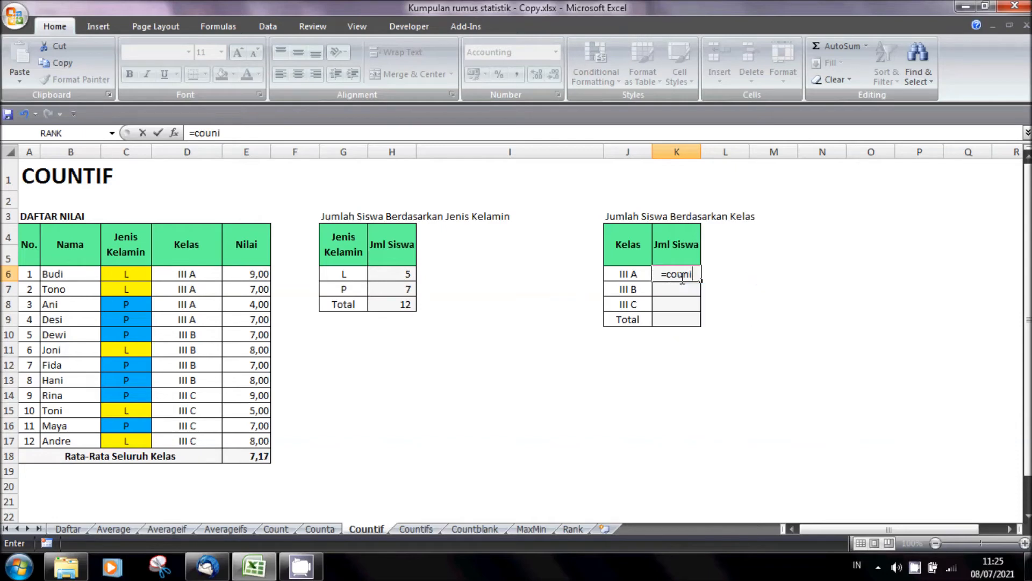
key("BackSpace")
key("BackSpace")
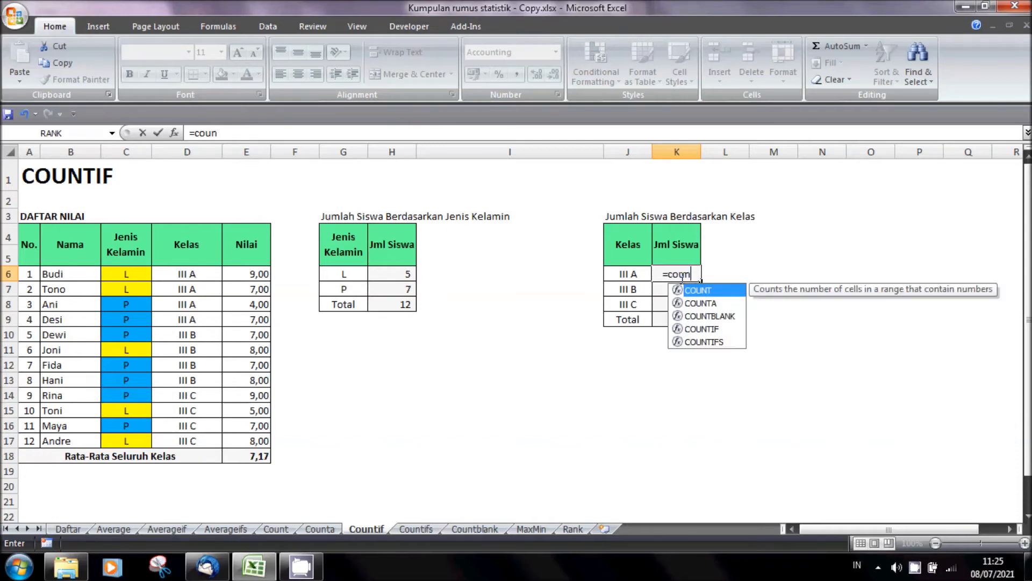
type("tif(")
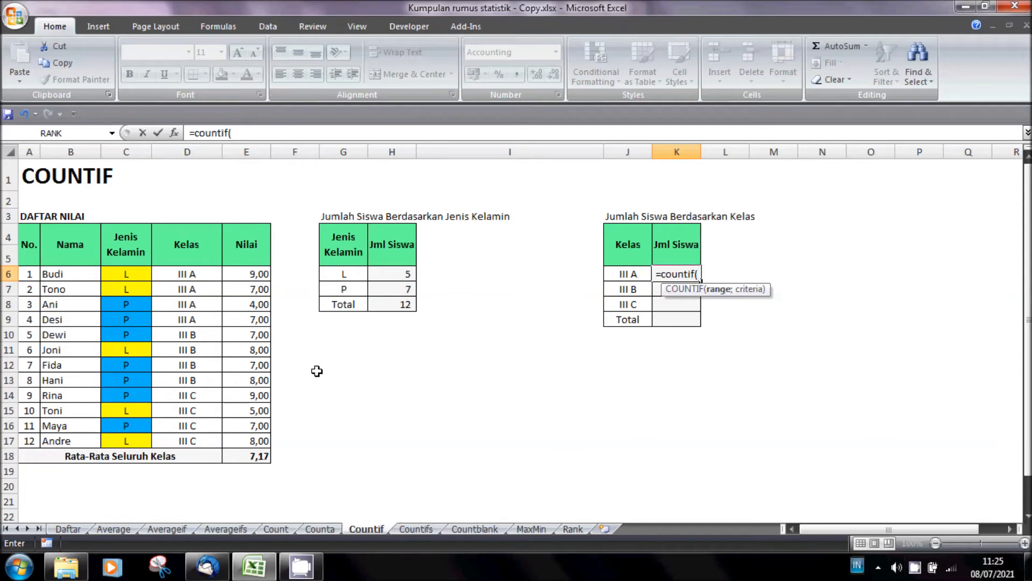
left_click_drag(185, 274, 190, 439)
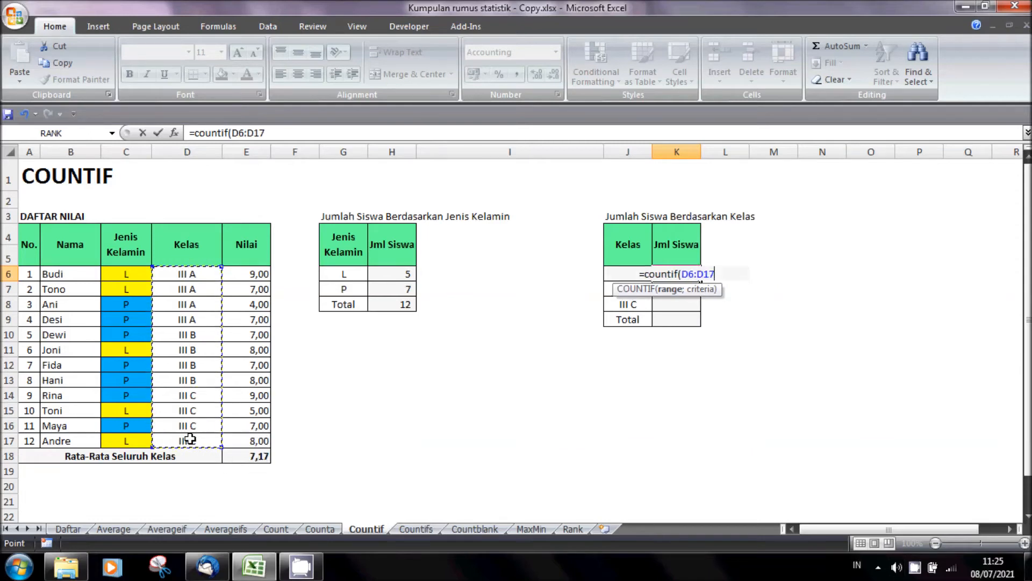
key("F4")
type(";")
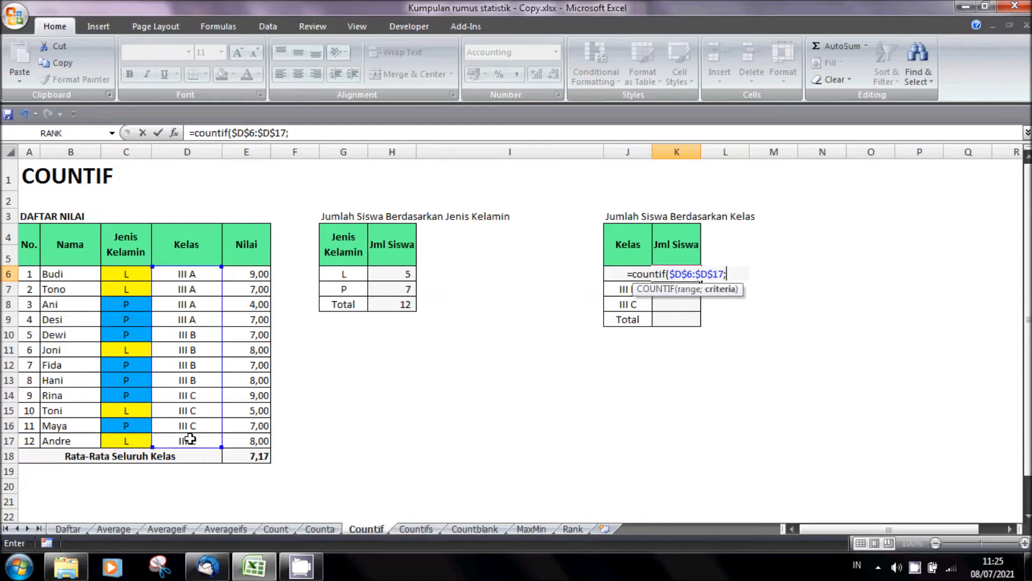
key("Left")
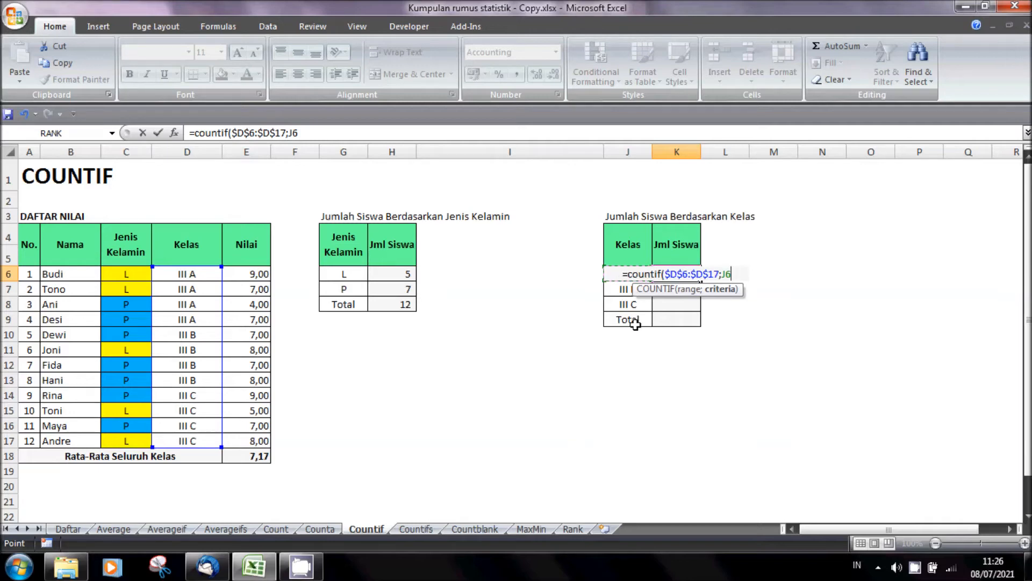
key("Return")
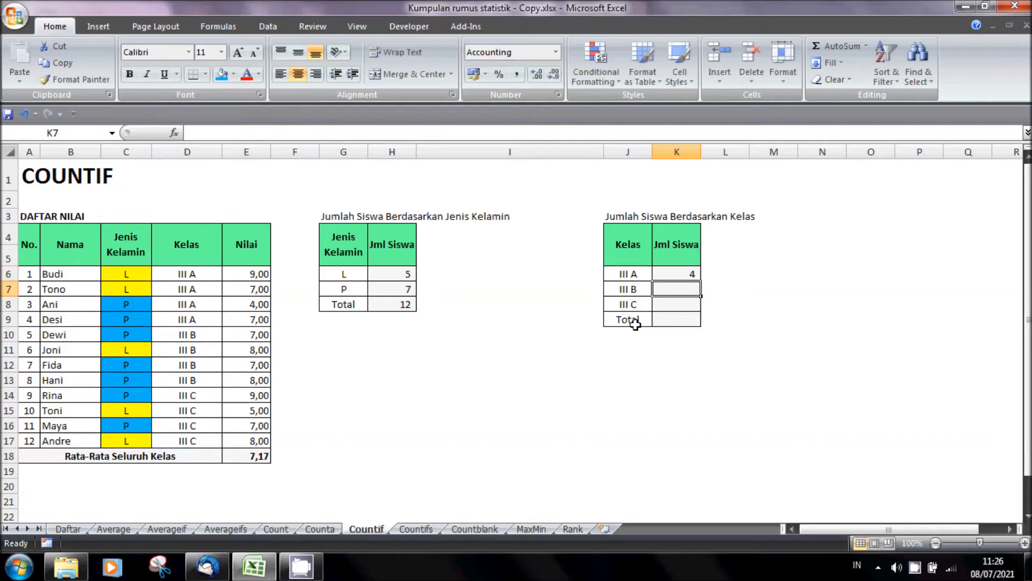
- Copy the COUNTIF formula from K6 to K7:K8 to count the students in classes III B and III C
key("Up")
key("ctrl+c")
key("shift+Down")
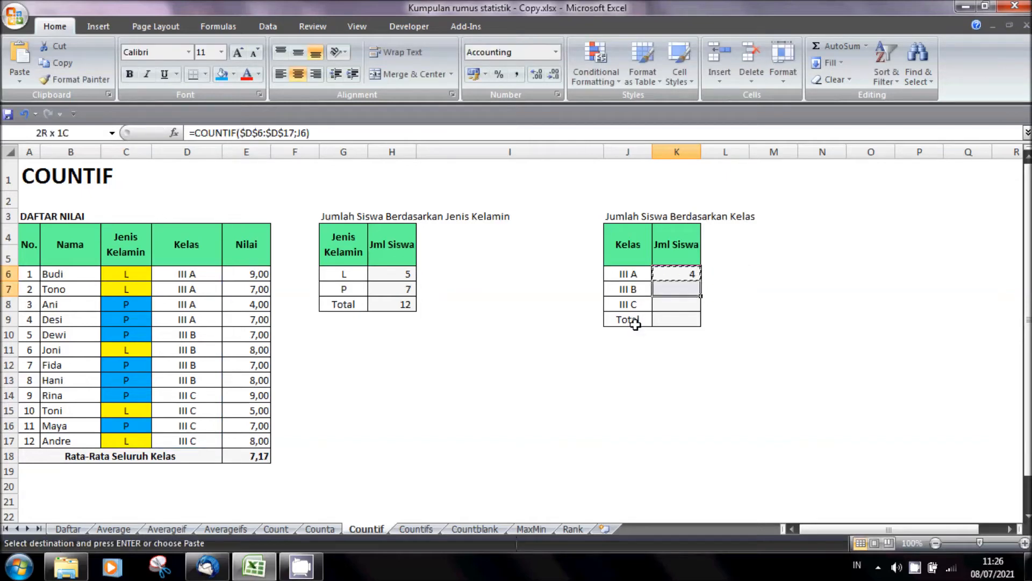
key("shift+Down")
key("Return")
- Enter =SUM(K6:K8) in K9 to total the students by class
key("Down")
key("Down")
key("Down")
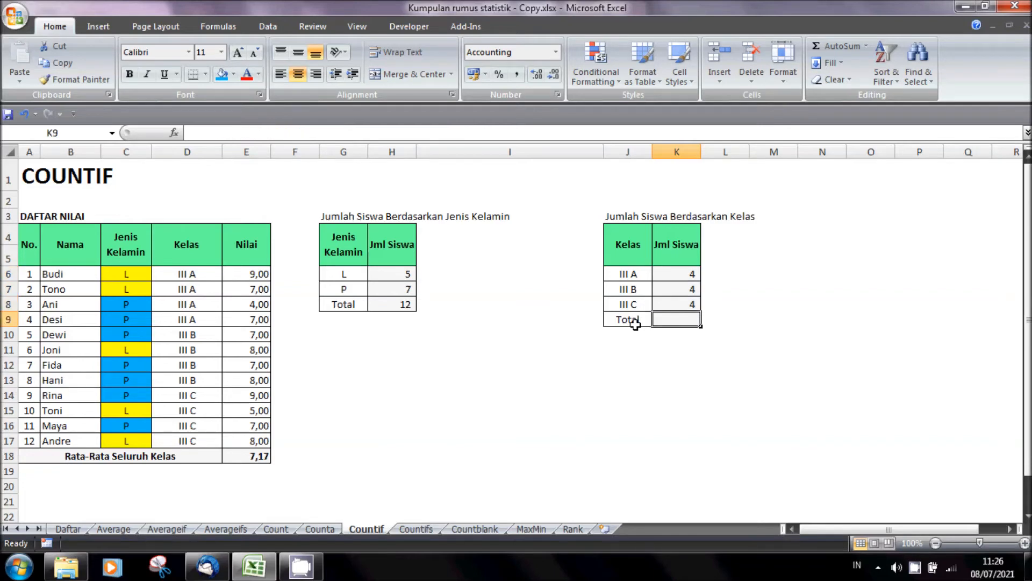
type("=sum(")
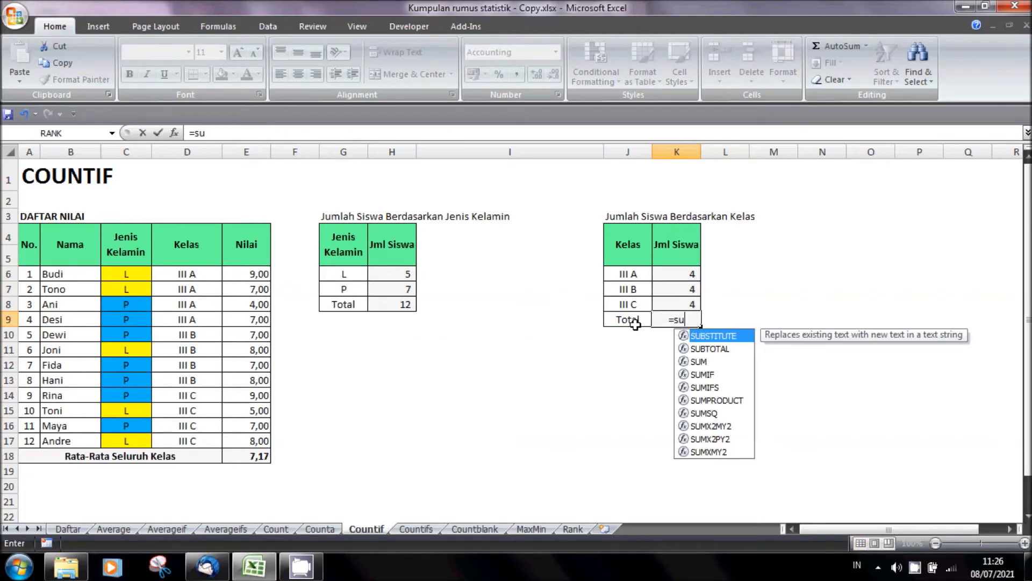
key("Up")
key("Up")
key("Up")
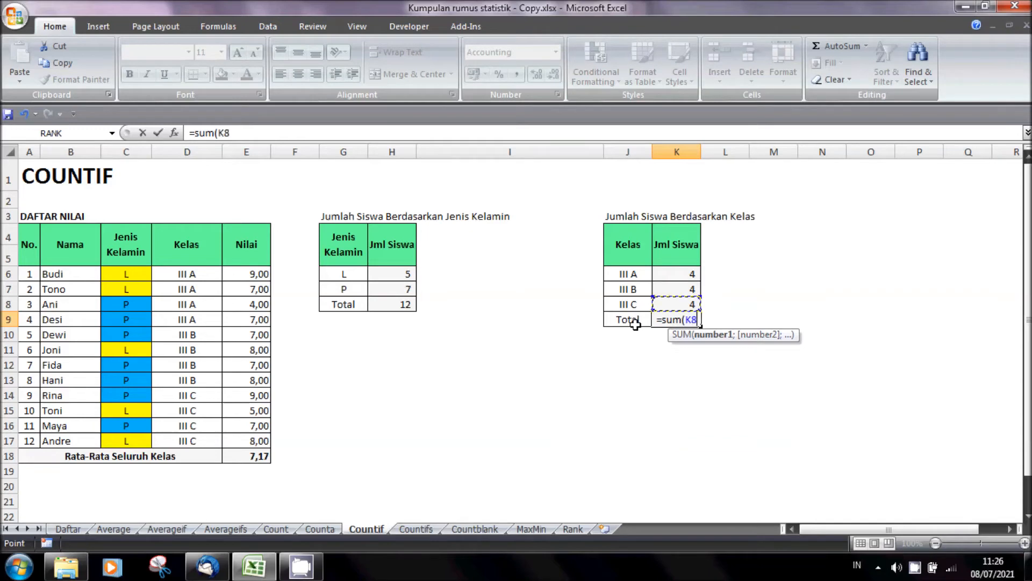
key("shift+Down")
key("shift+Down")
key("Return")
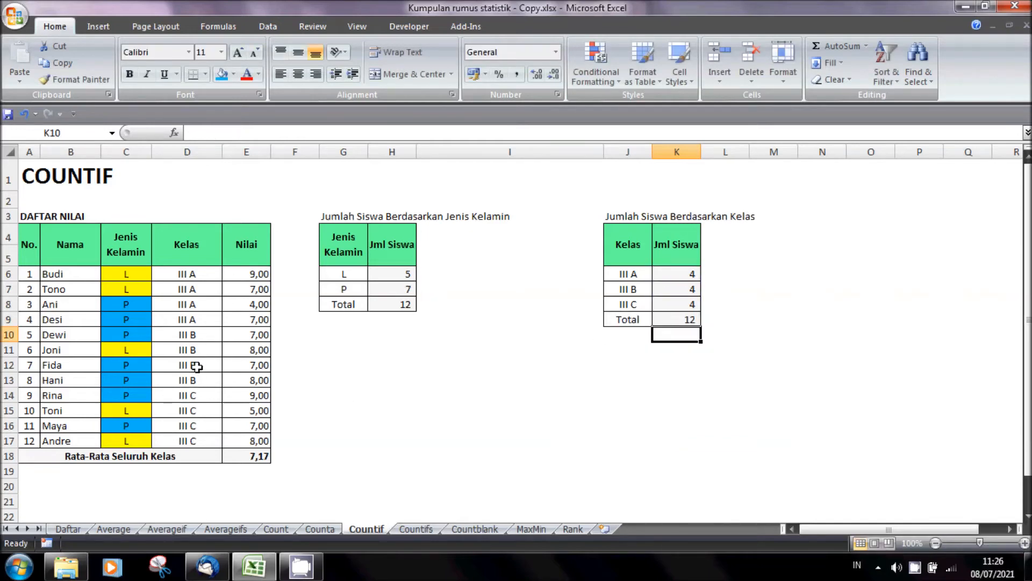
- Change the class of student number 7 in D12 to III A
left_click(194, 367)
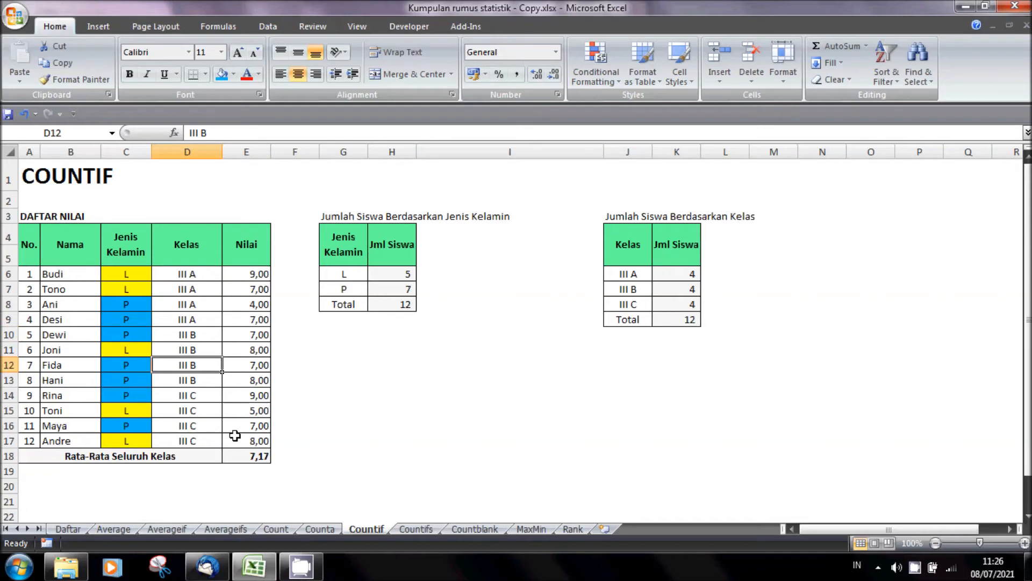
type("III A")
key("Return")
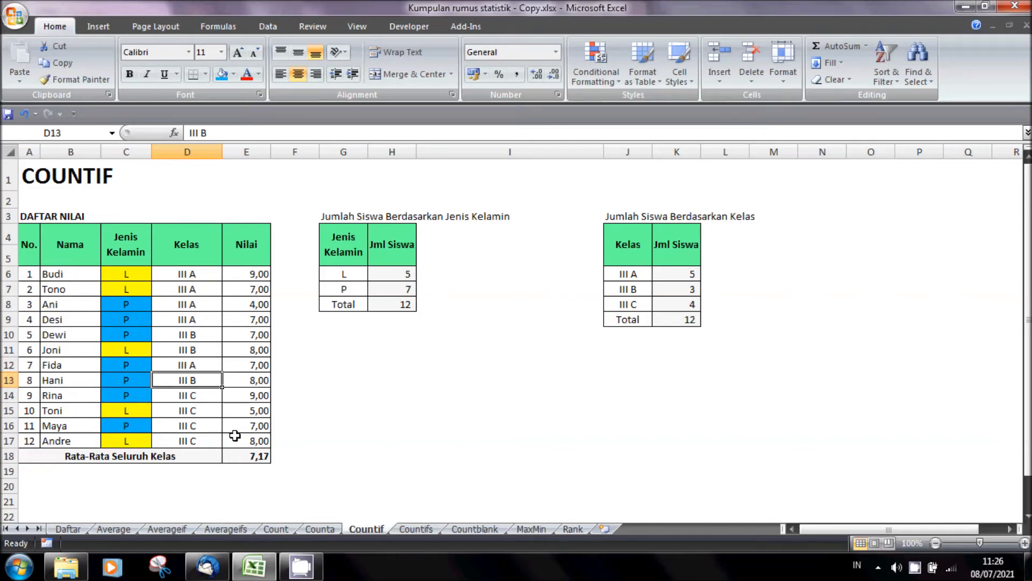
- Check the class counts, and change the class of student number 12 in D17 to III A
left_click(682, 292)
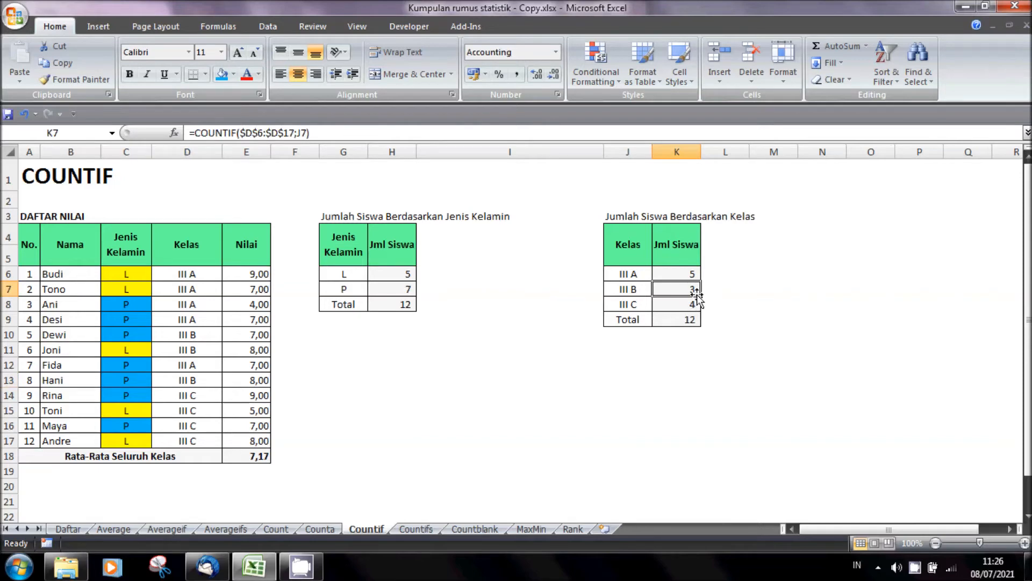
left_click(635, 275)
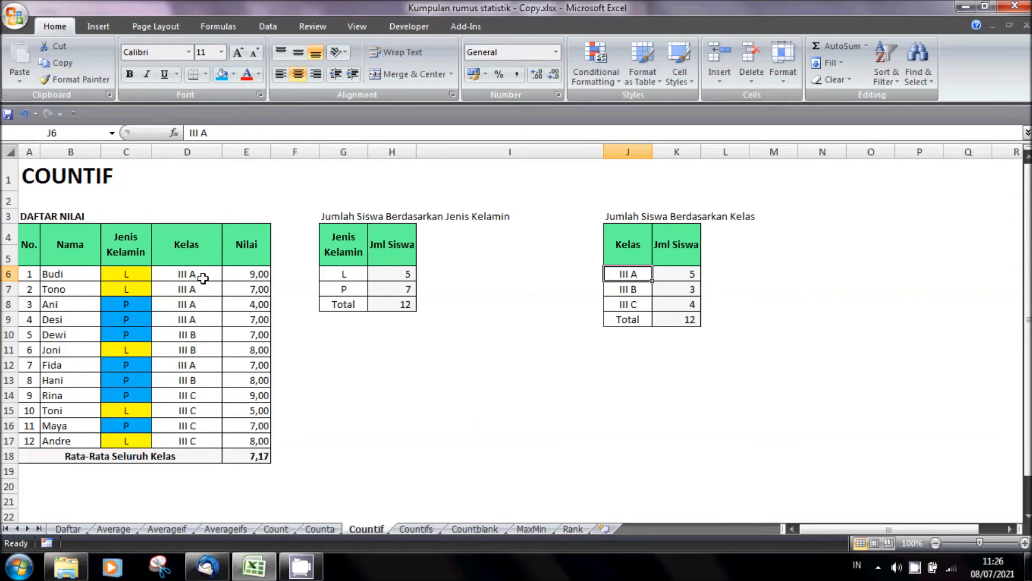
left_click(211, 442)
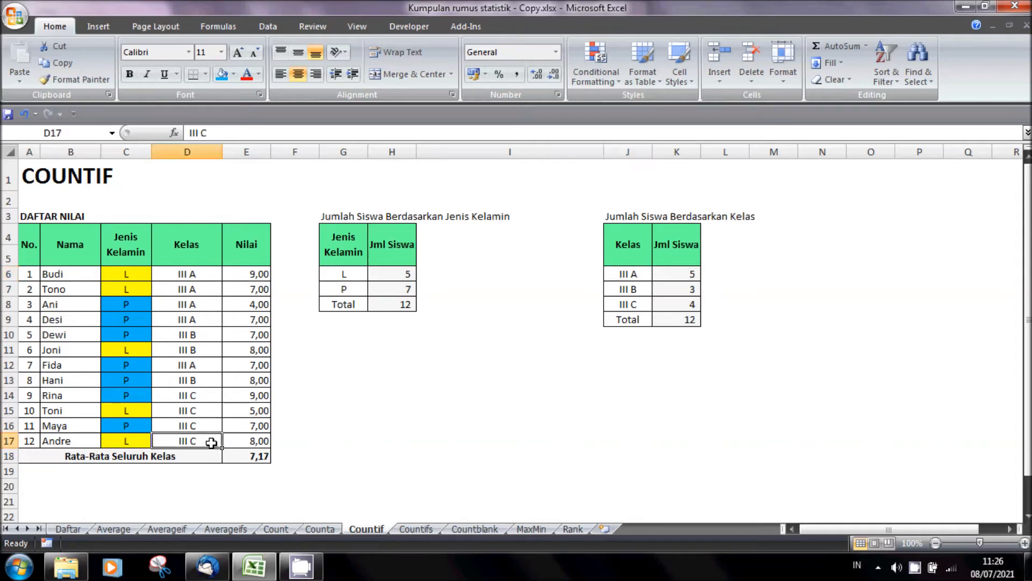
type("III A")
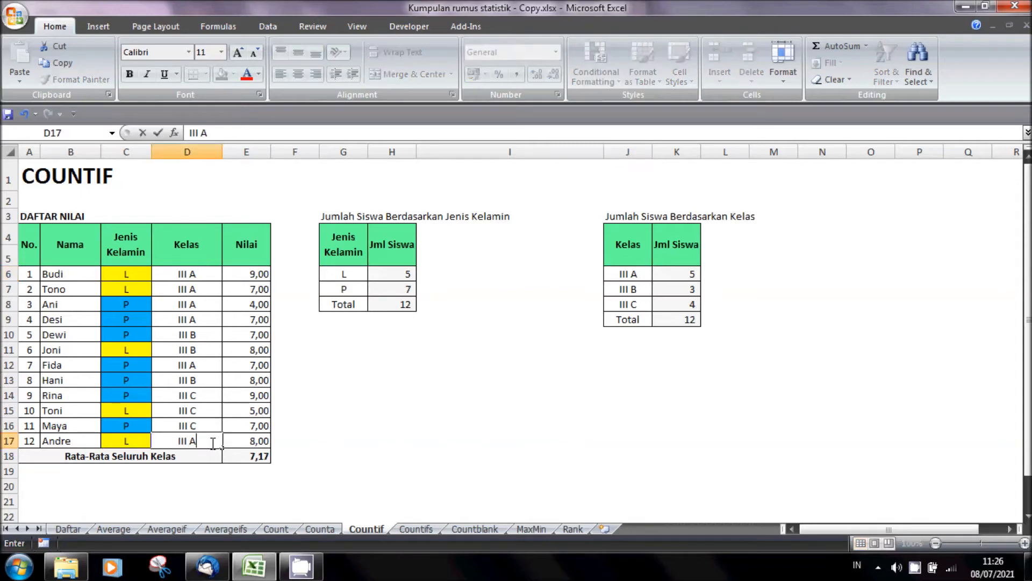
key("Return")
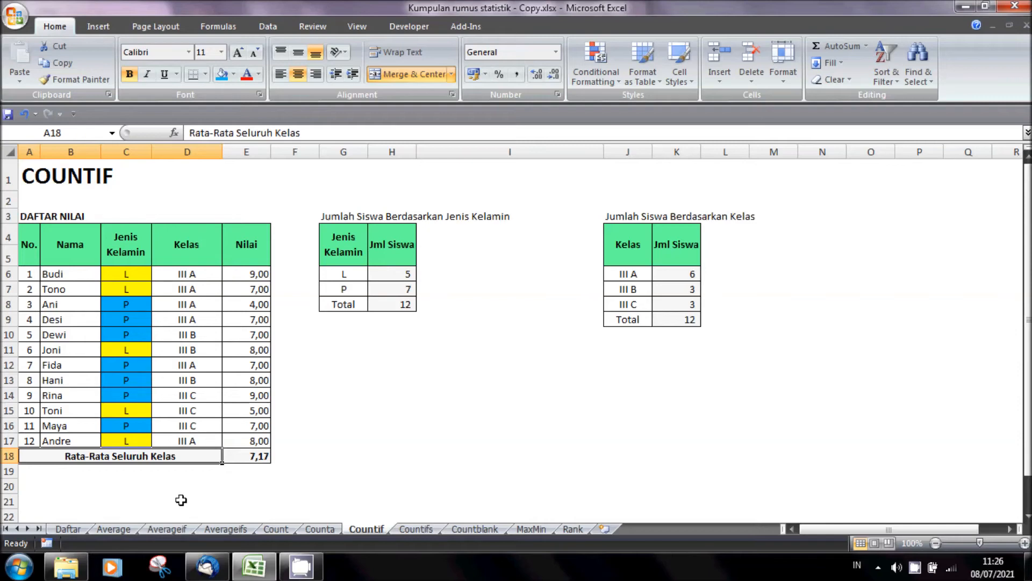
- Open the Countifs sheet and review the class and gender pairs in the Kategori columns
left_click(418, 533)
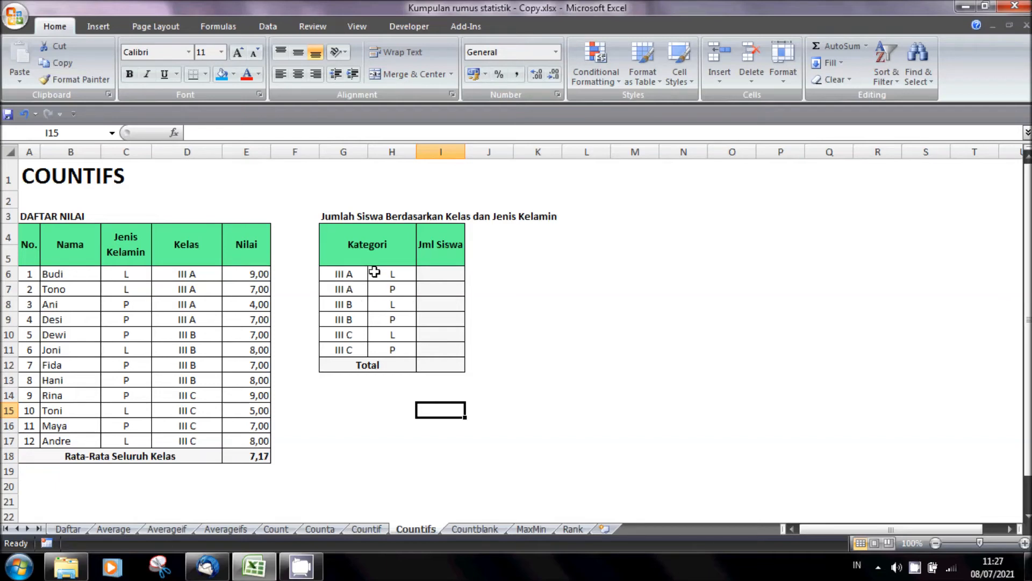
left_click(393, 271)
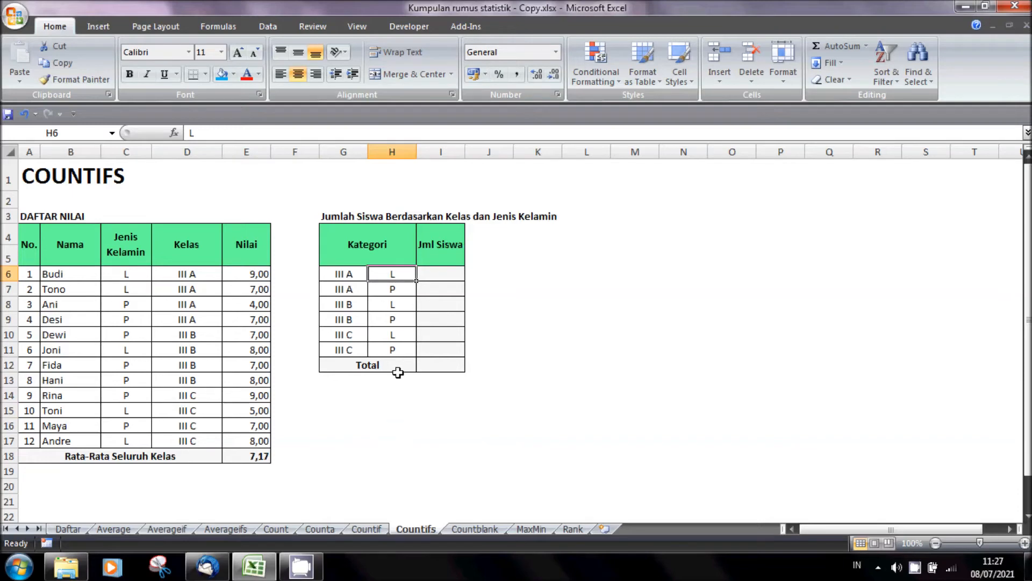
left_click(349, 291)
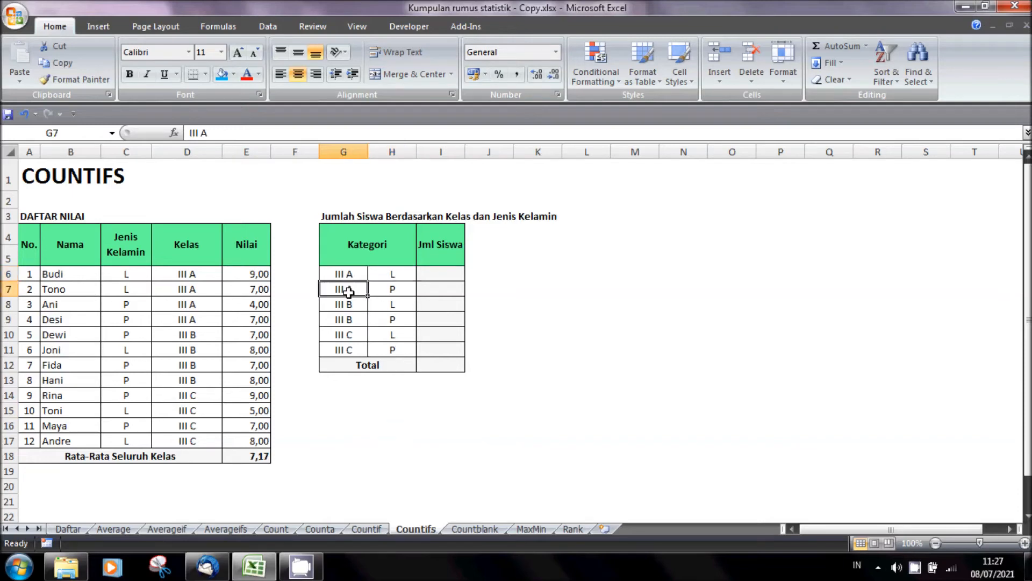
left_click(392, 289)
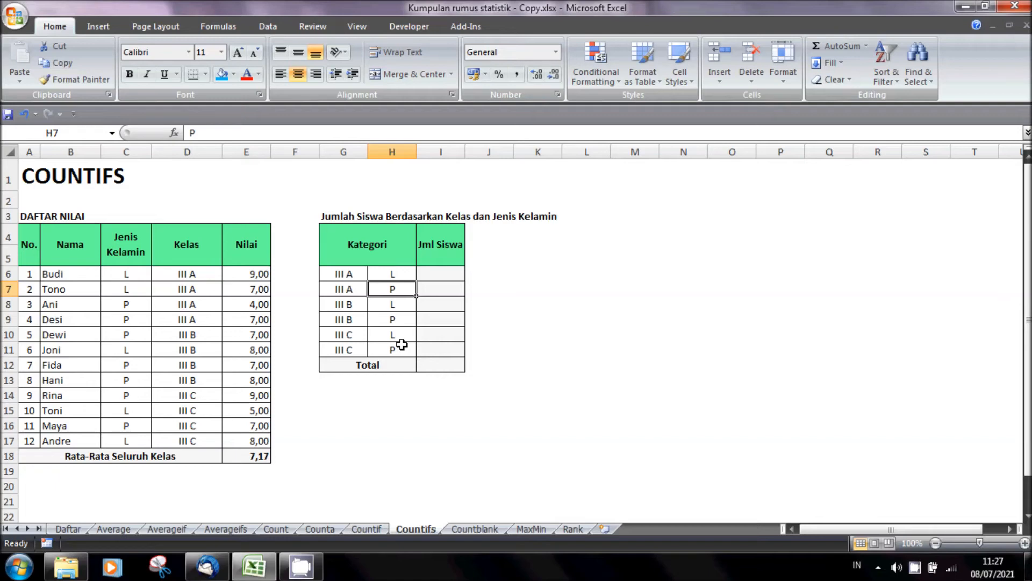
- Start a COUNTIFS formula in I6 with the absolute class range $D$6:$D$17 and the class criterion G6
left_click(444, 274)
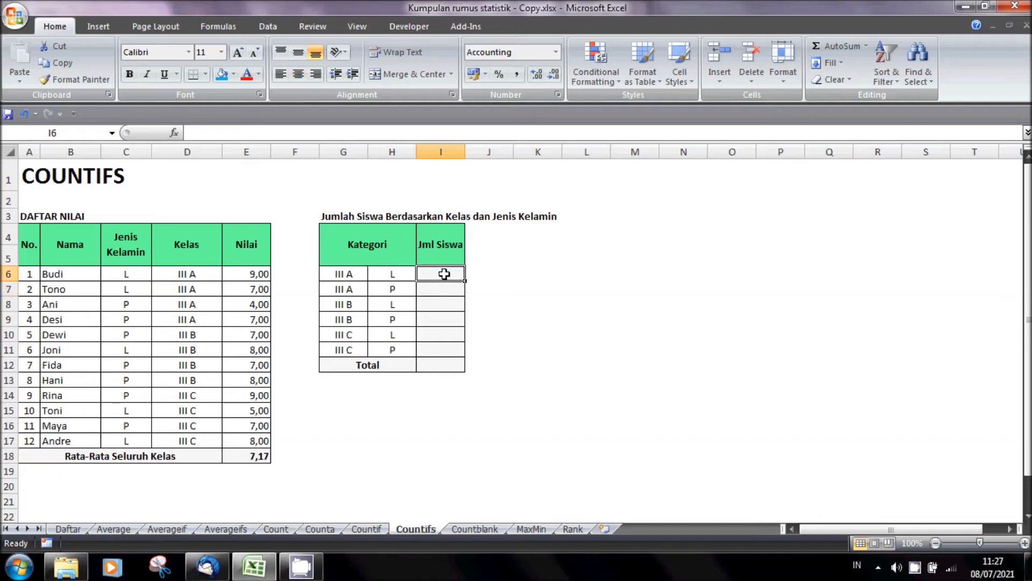
type("=")
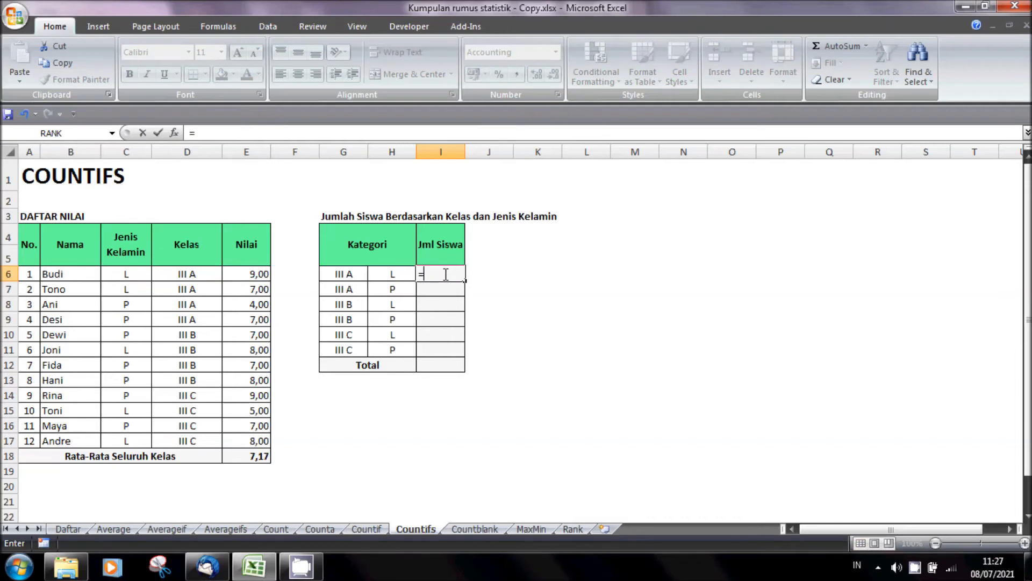
type("count")
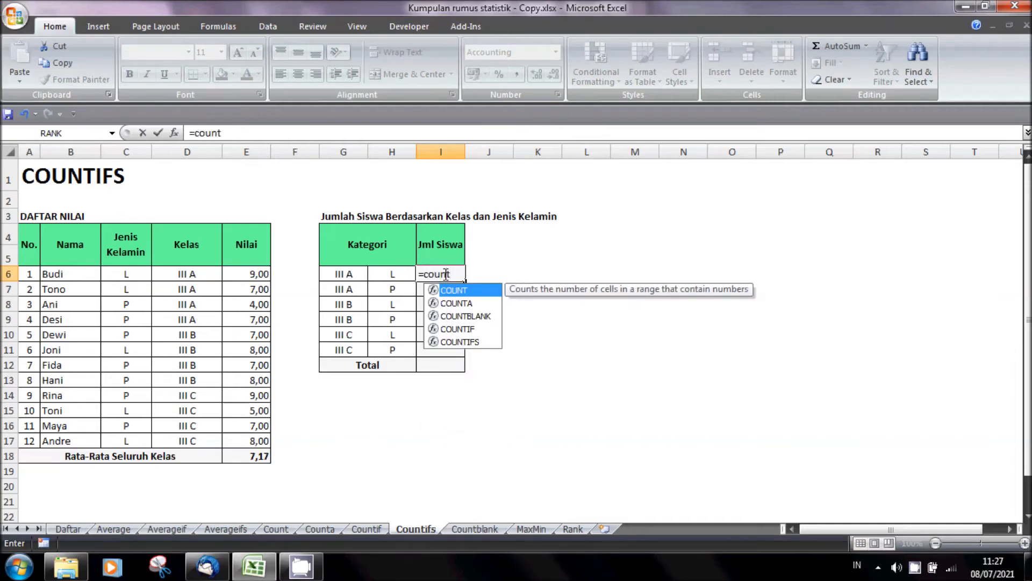
type("ifs(")
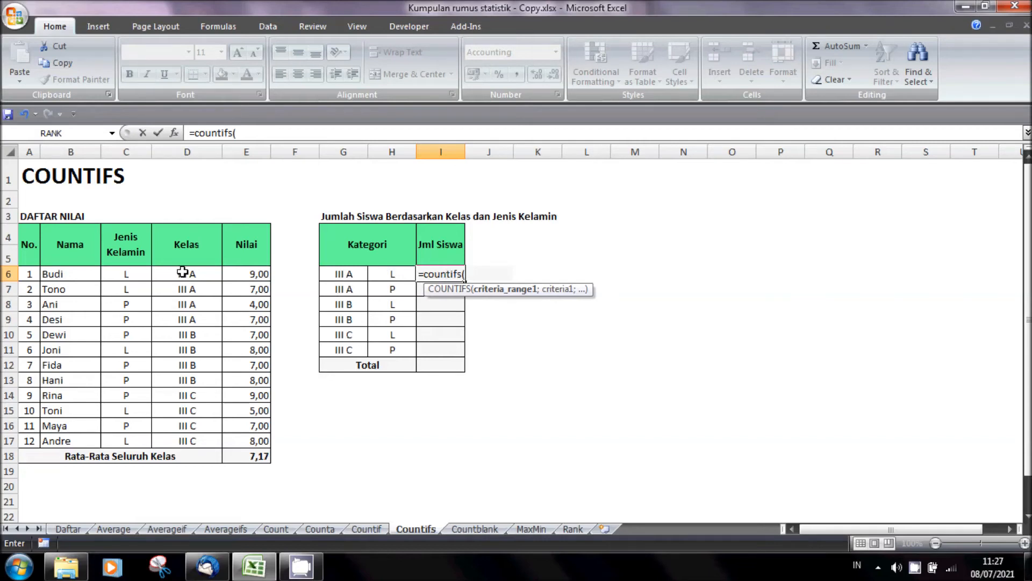
left_click_drag(183, 272, 193, 442)
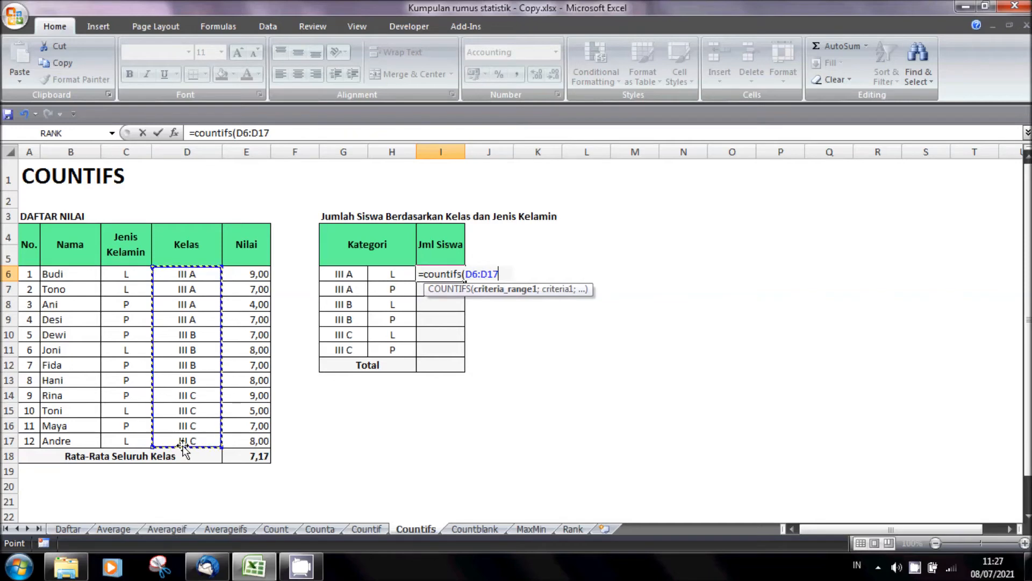
key("F4")
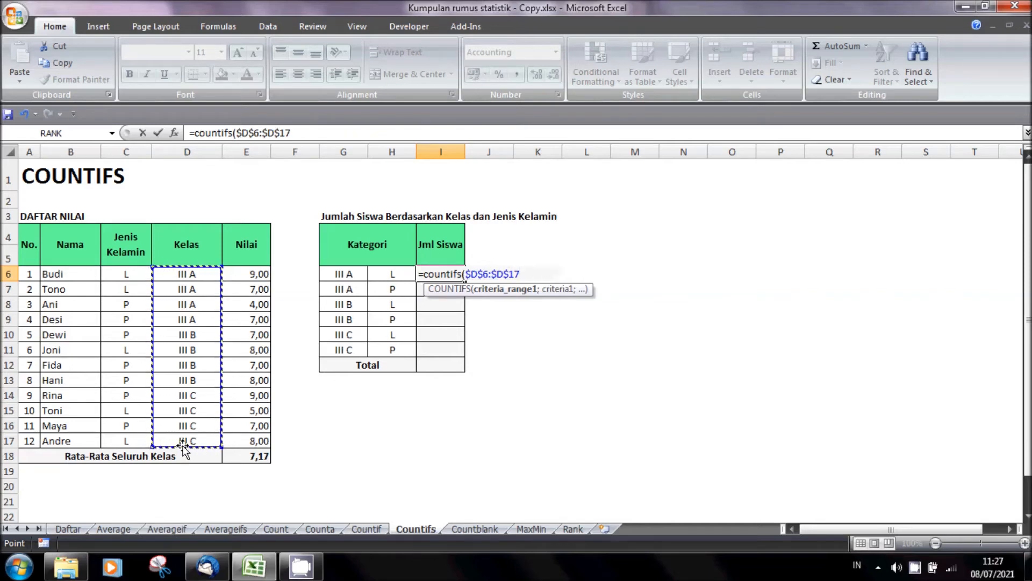
type(";")
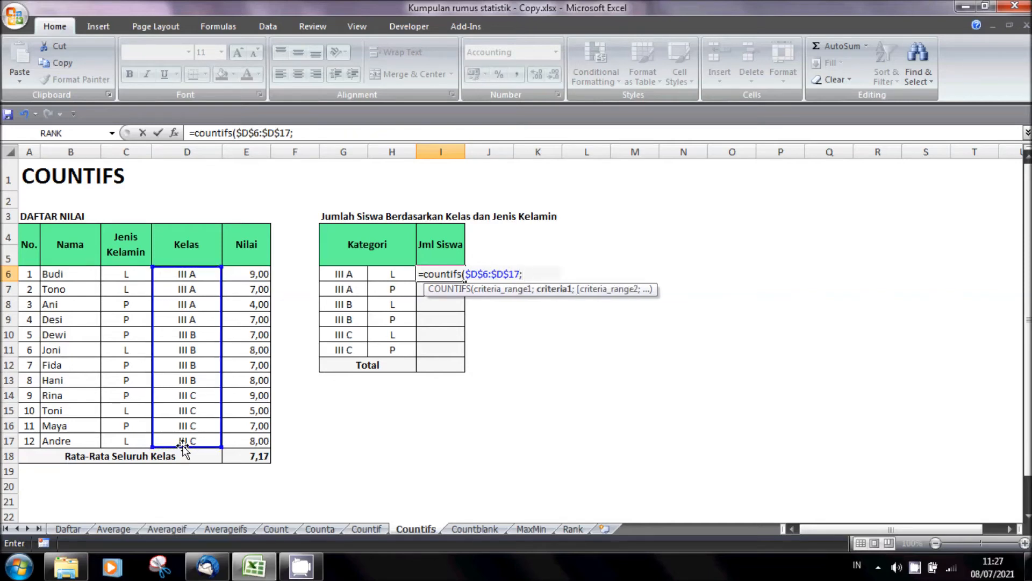
left_click(348, 275)
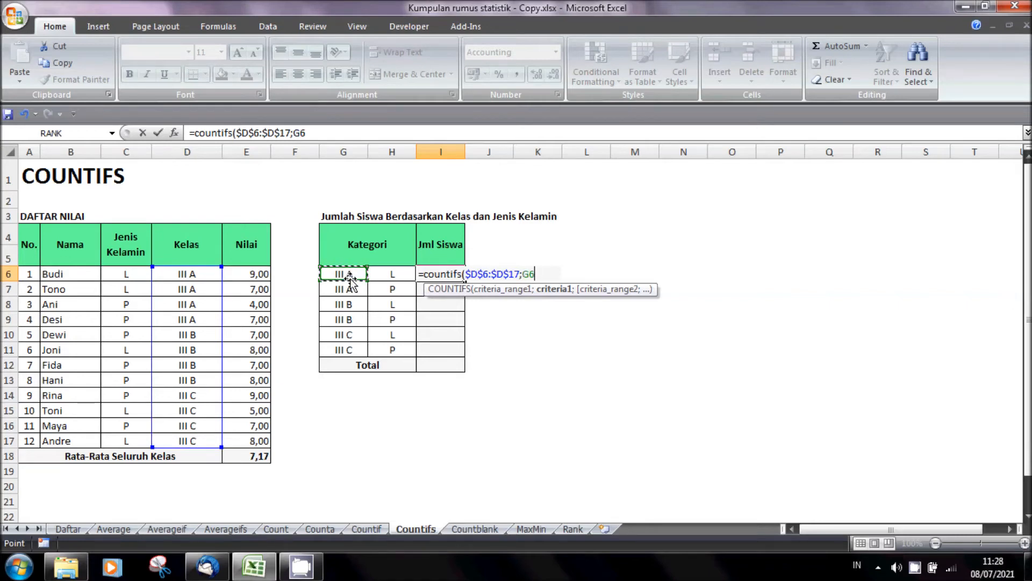
type(";")
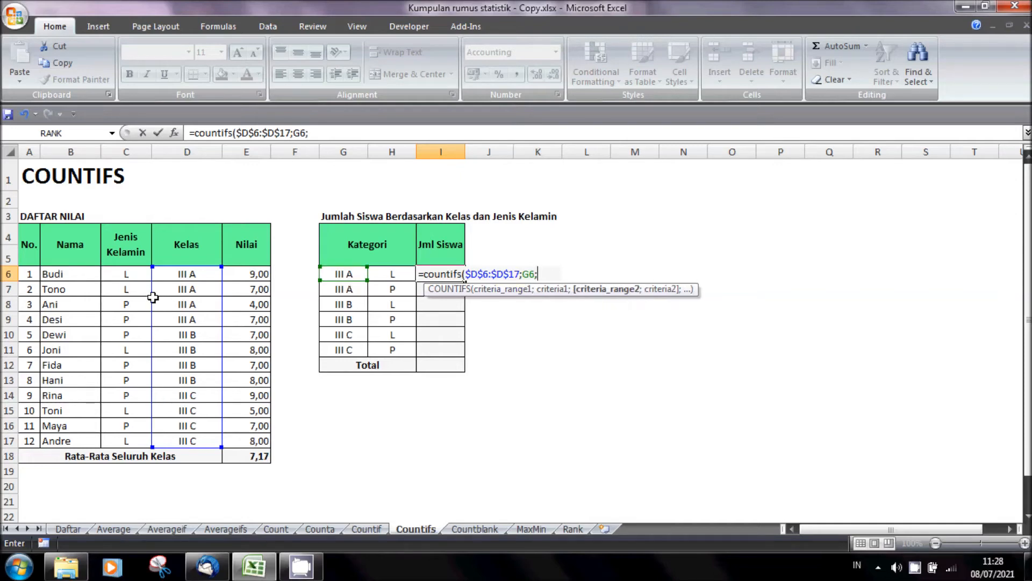
- Complete the COUNTIFS formula in I6 with gender range $C$6:$C$17 and criterion H6, and fill it down to I11
left_click_drag(131, 274, 142, 439)
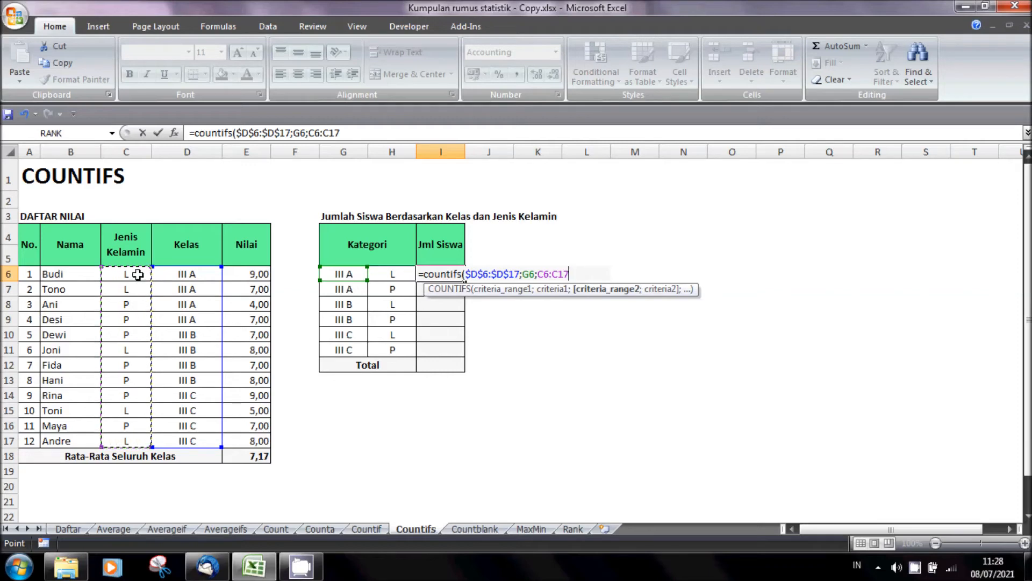
key("F4")
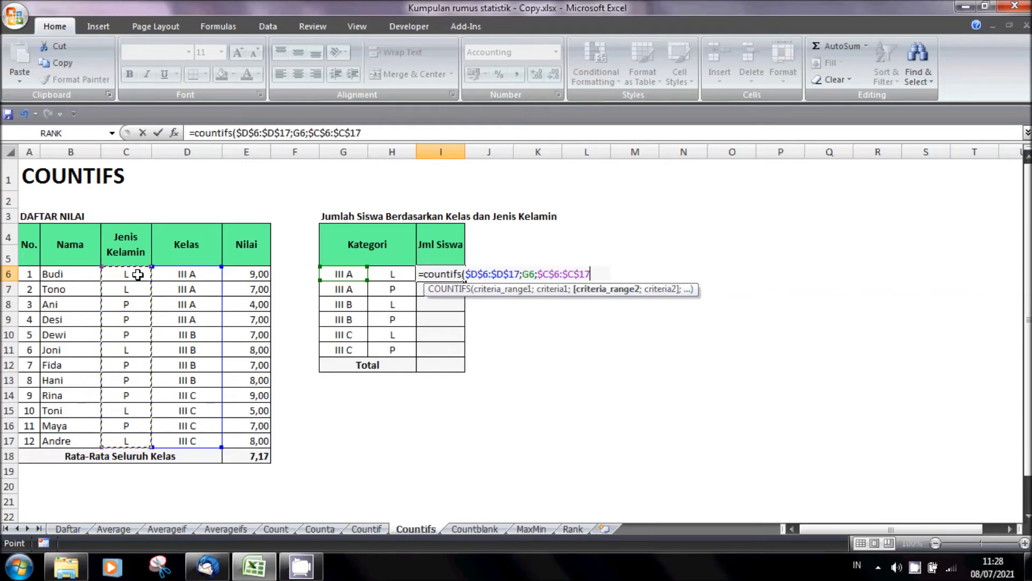
type(";")
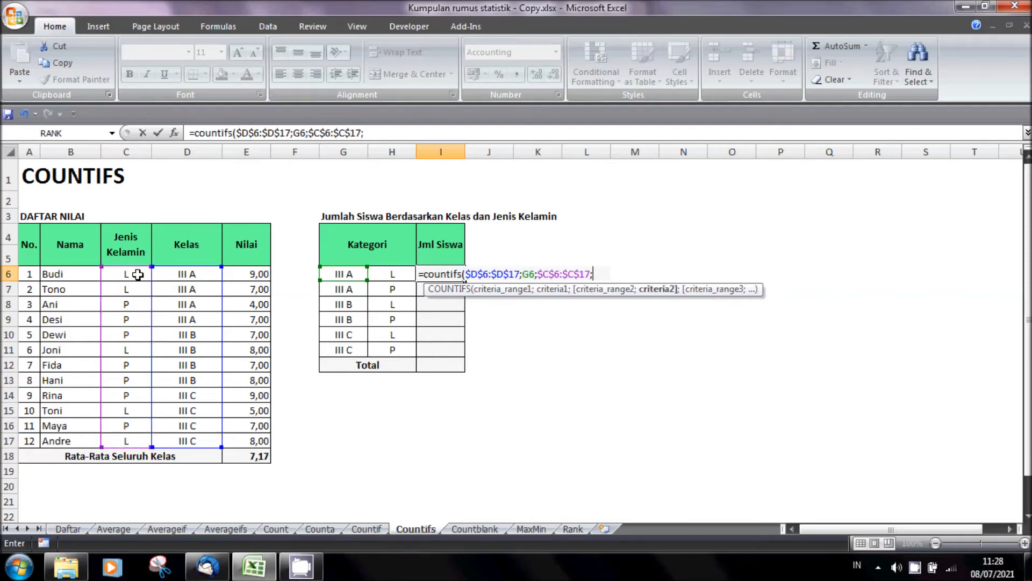
left_click(396, 275)
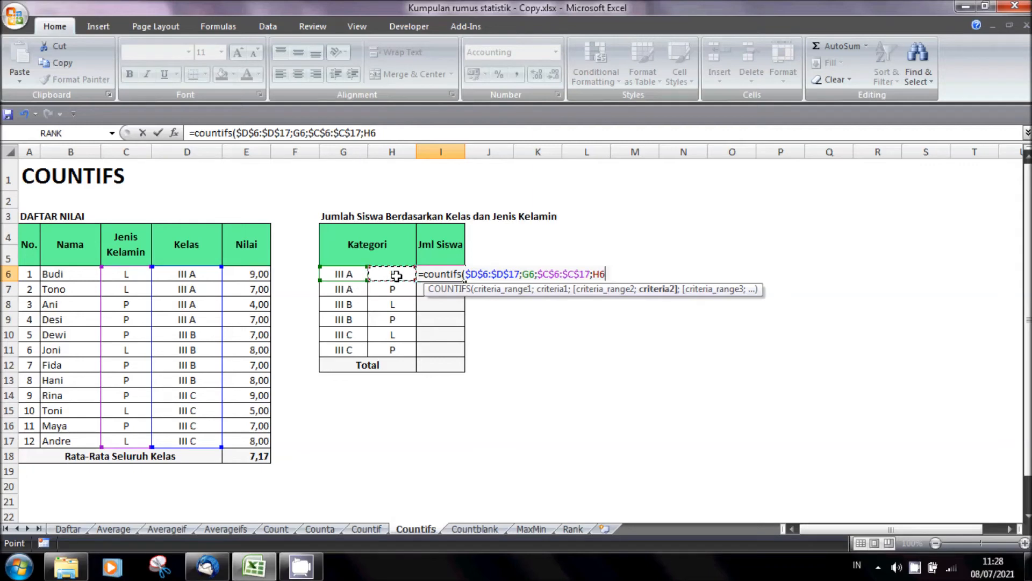
type(")")
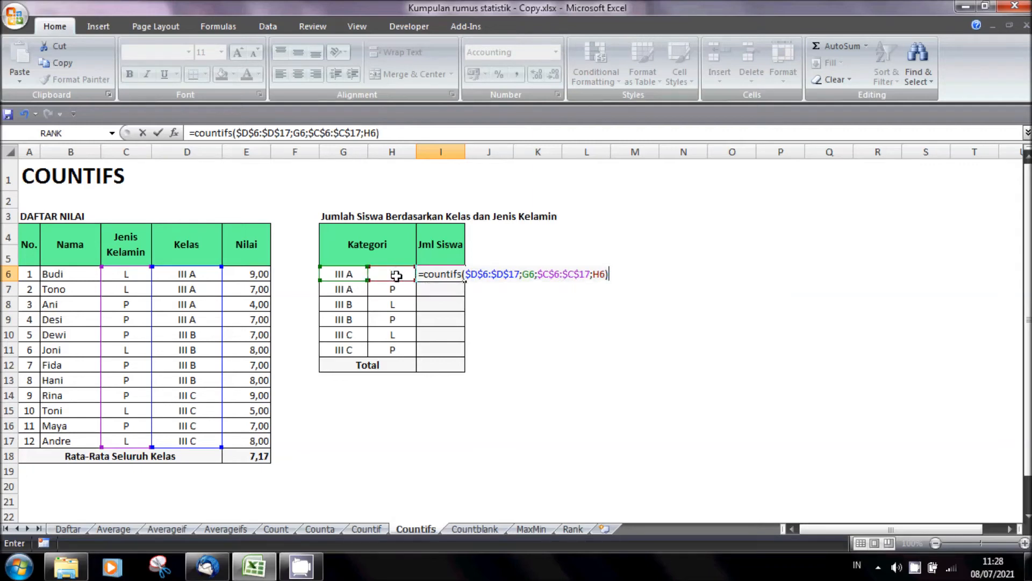
key("Return")
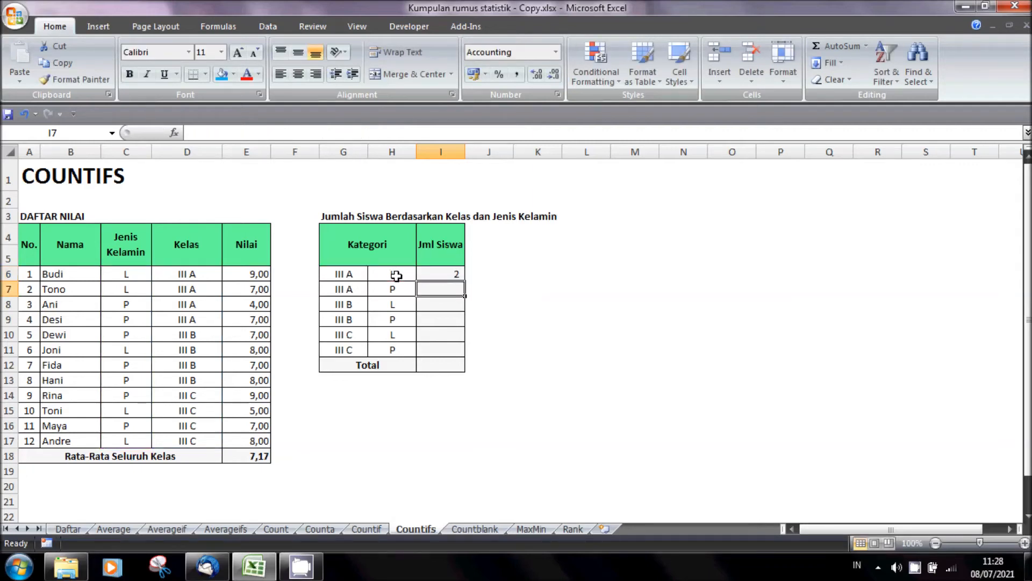
left_click(454, 274)
left_click_drag(465, 281, 462, 359)
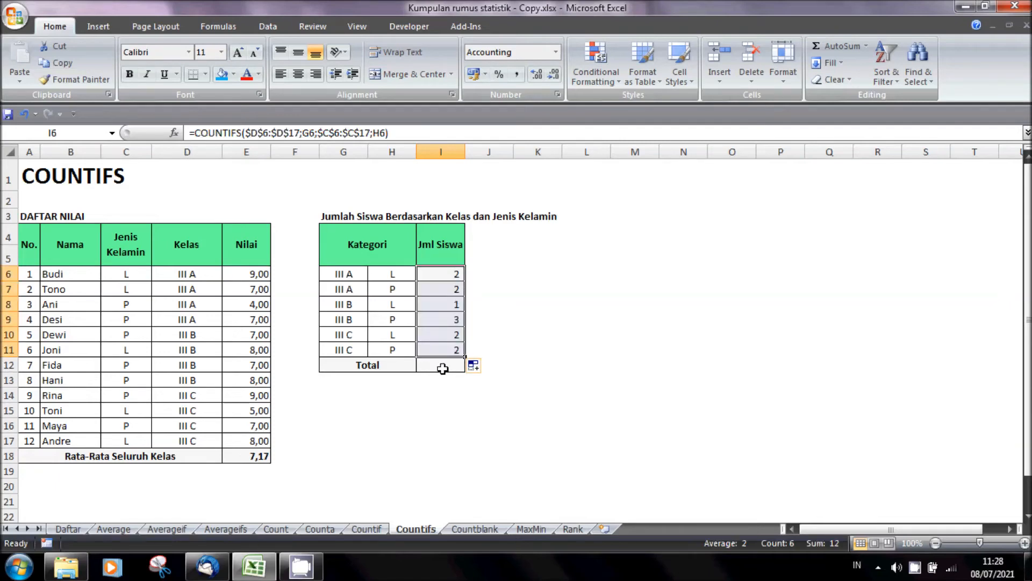
- Enter =SUM(I6:I11) in I12 to total the students across all class and gender categories
left_click(442, 366)
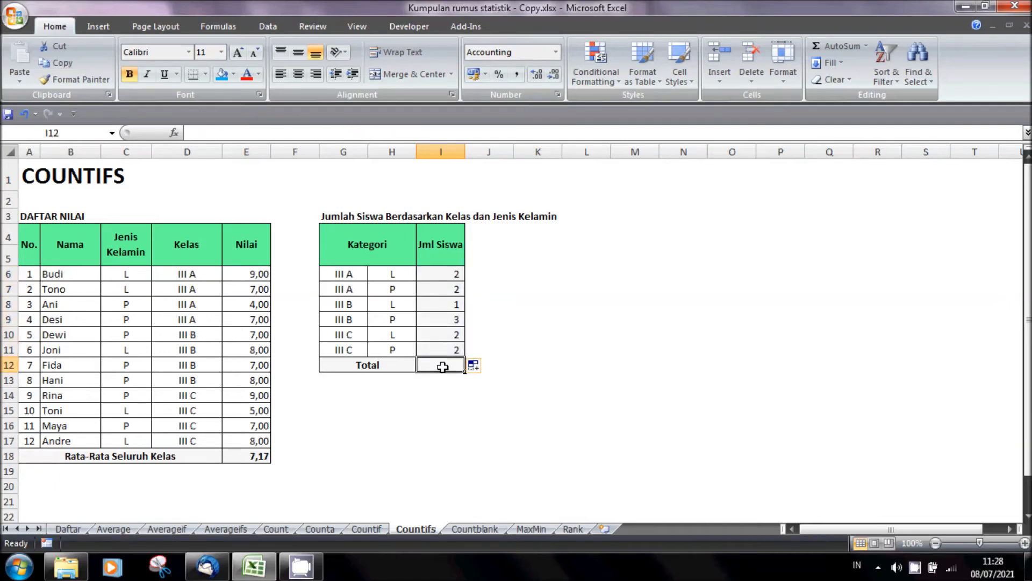
type("=")
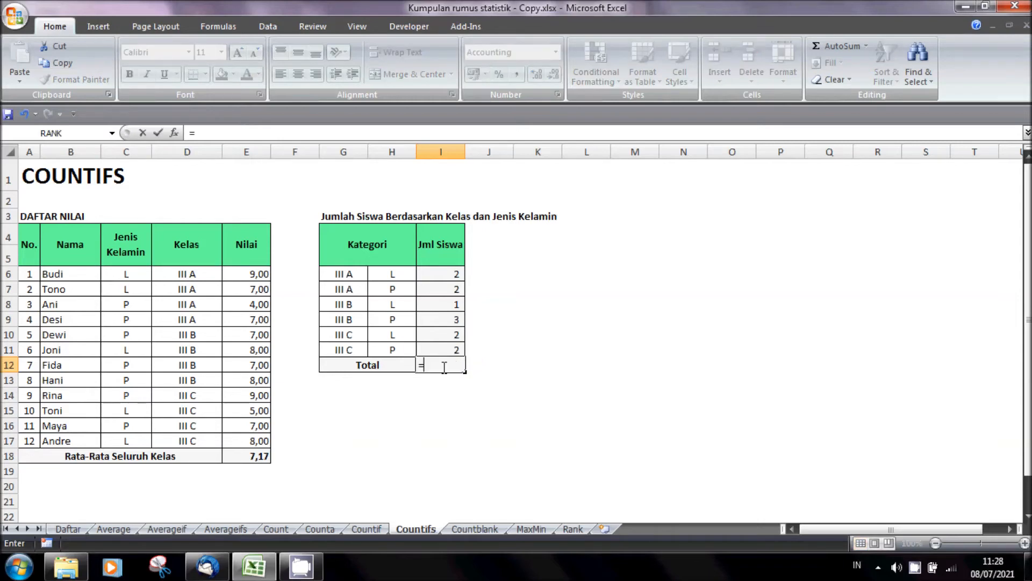
type("sum(")
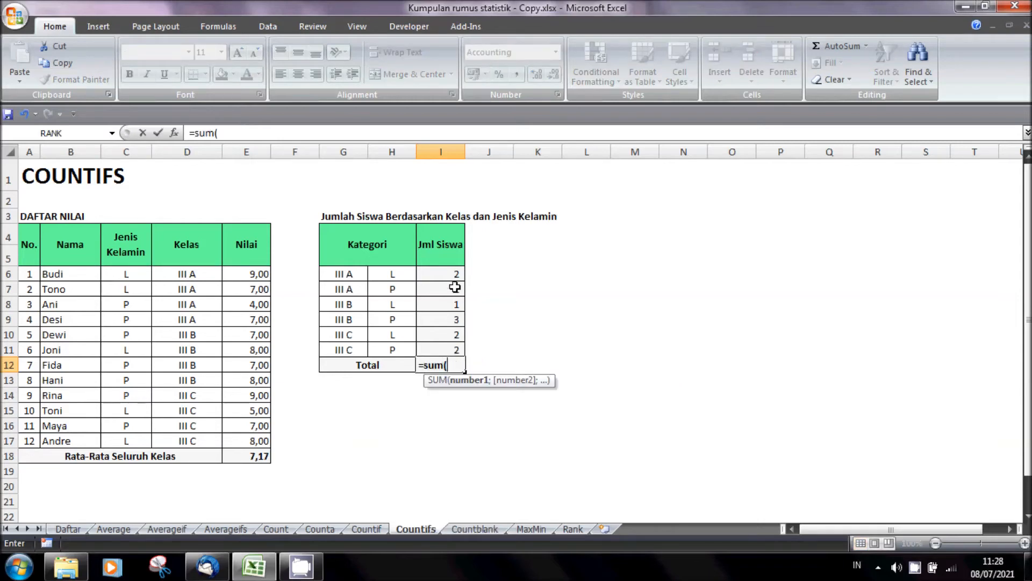
left_click_drag(458, 274, 451, 343)
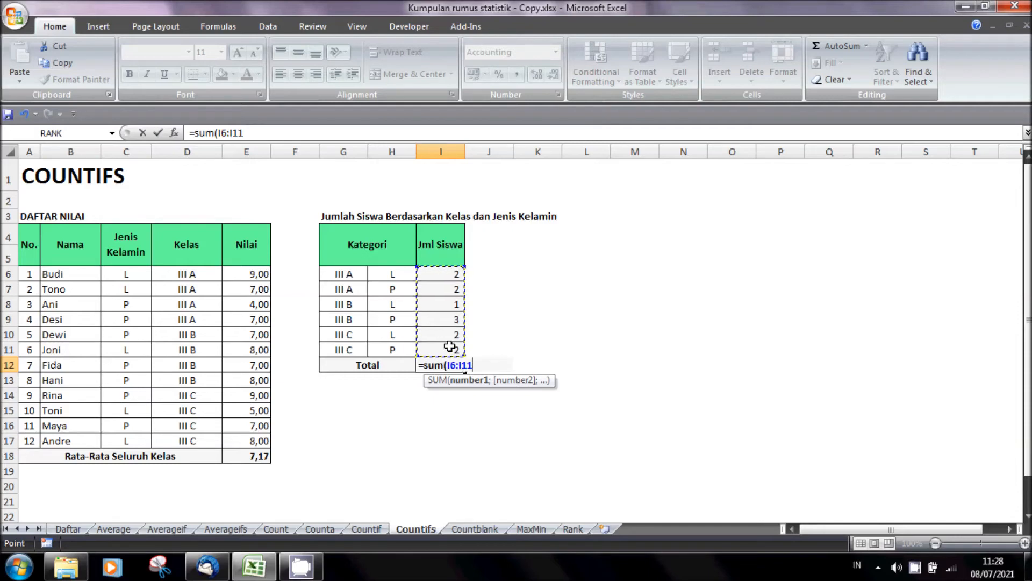
key("Return")
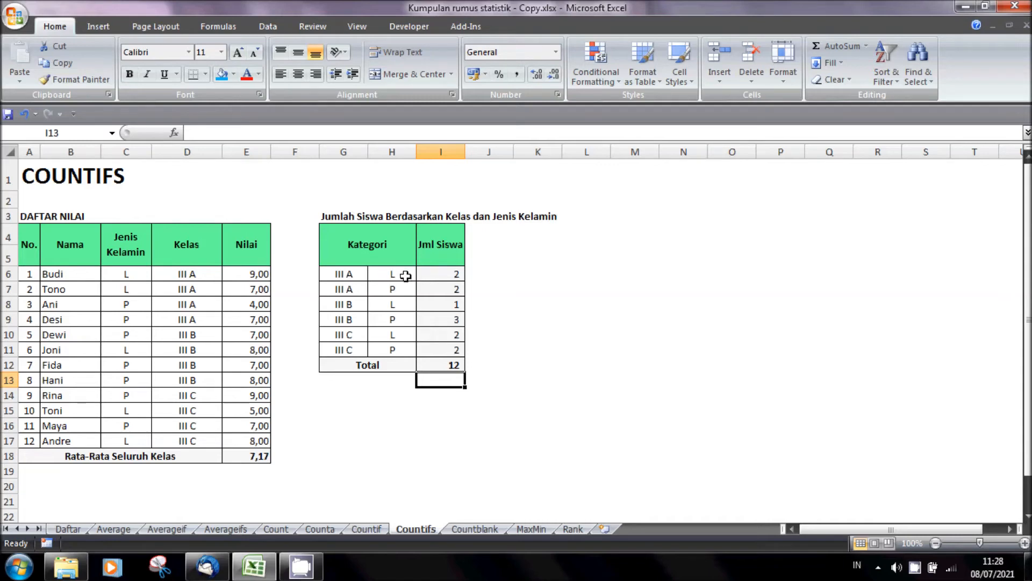
- Check the Jml Siswa counts against the Jenis Kelamin entries of the students in each class
left_click(118, 277)
left_click(121, 288)
left_click(458, 290)
left_click(142, 306)
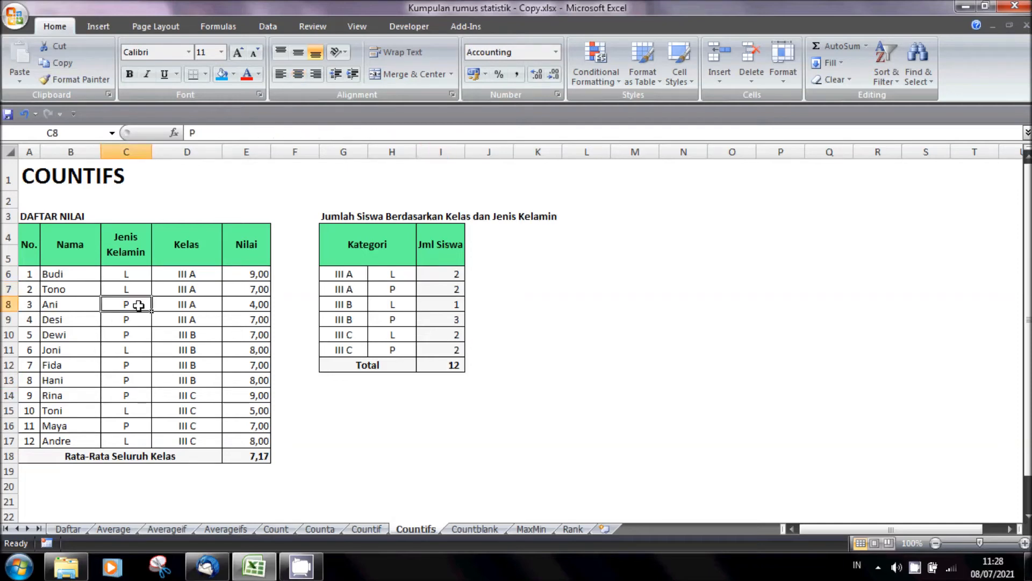
left_click(137, 317)
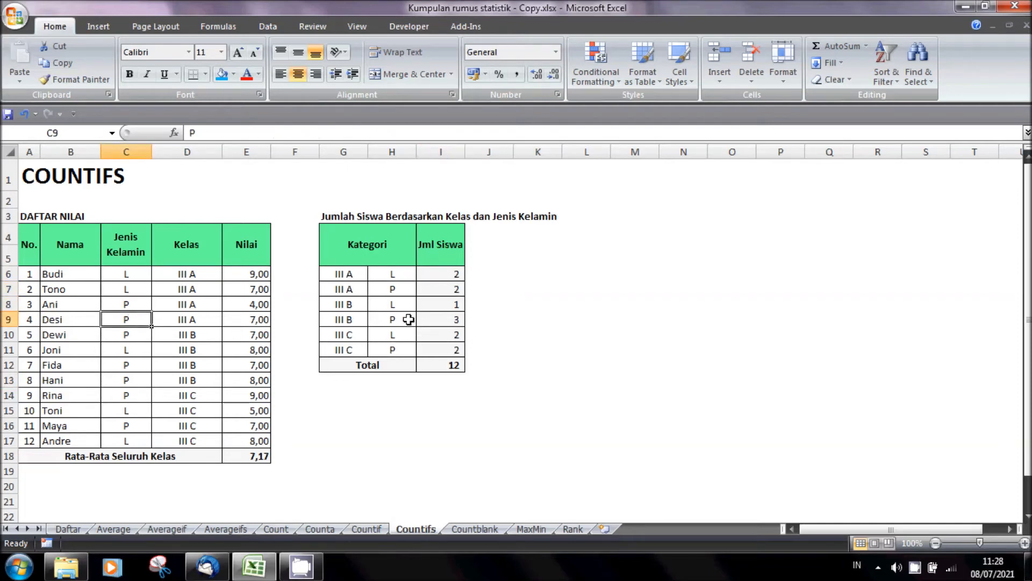
left_click(117, 349)
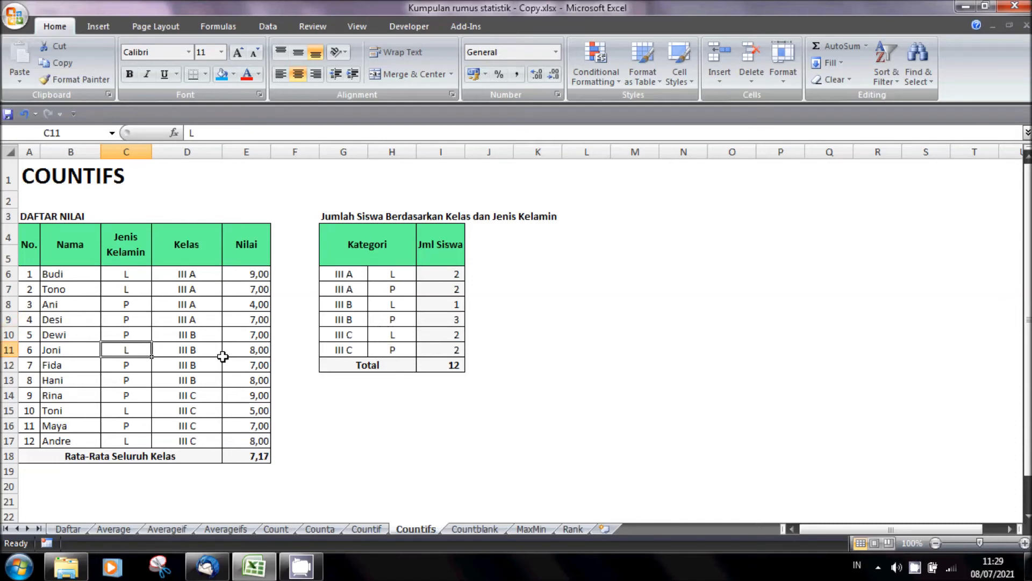
left_click(134, 318)
left_click(132, 332)
left_click(128, 363)
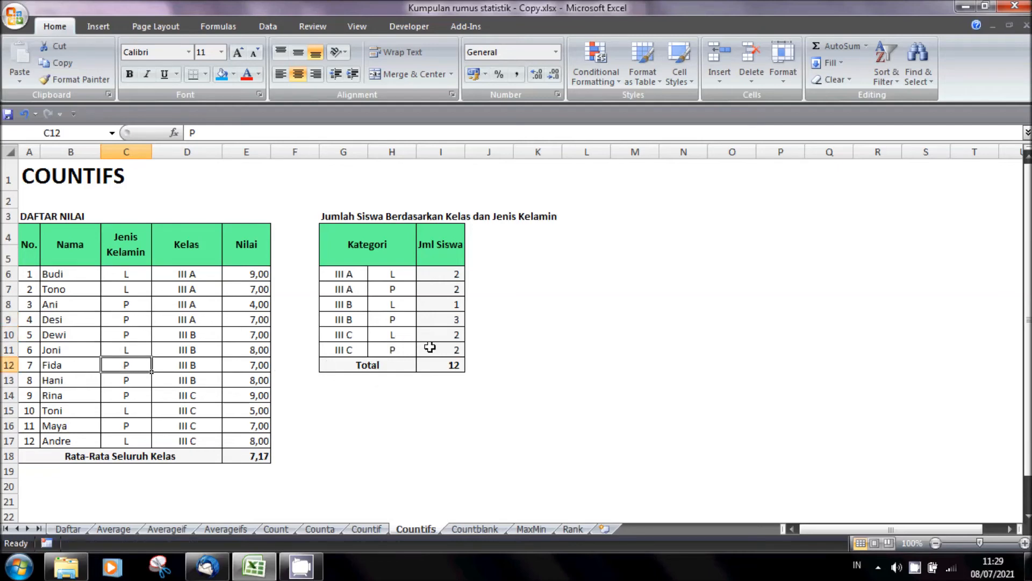
- Replace student number 12 in row 17 with a new student's name and set the gender in C17 to P
left_click(85, 440)
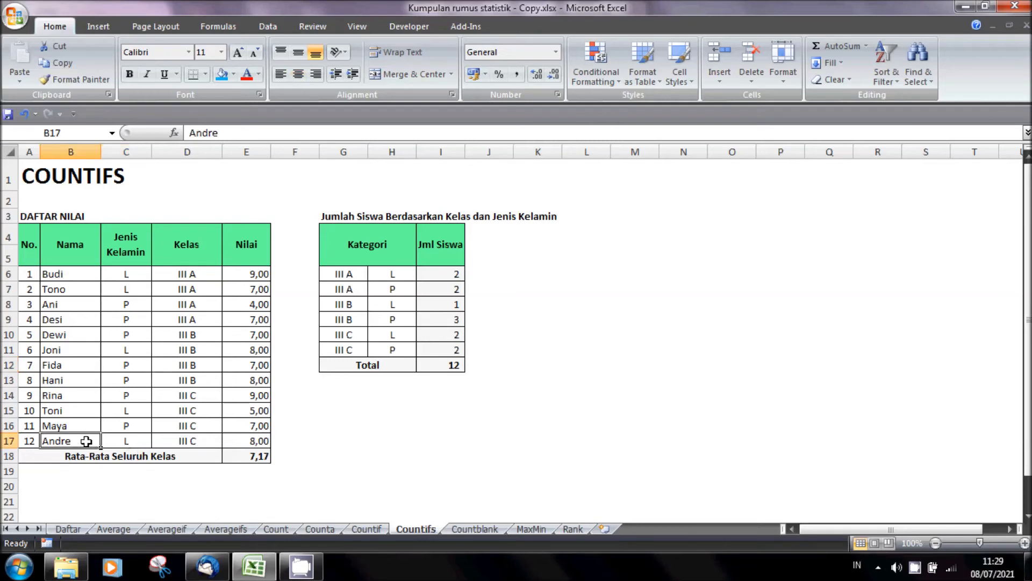
type("Yeni")
key("Tab")
type("P")
key("Tab")
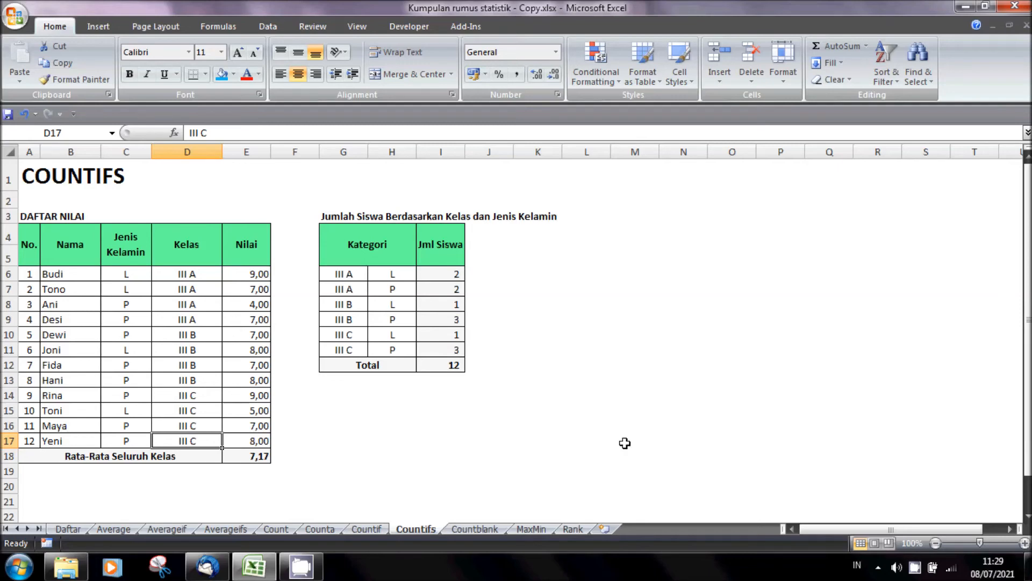
- On the Countblank sheet, enter =COUNTBLANK(E6:E17) in G6 to count the students who did not take the exam
left_click(489, 530)
left_click(514, 421)
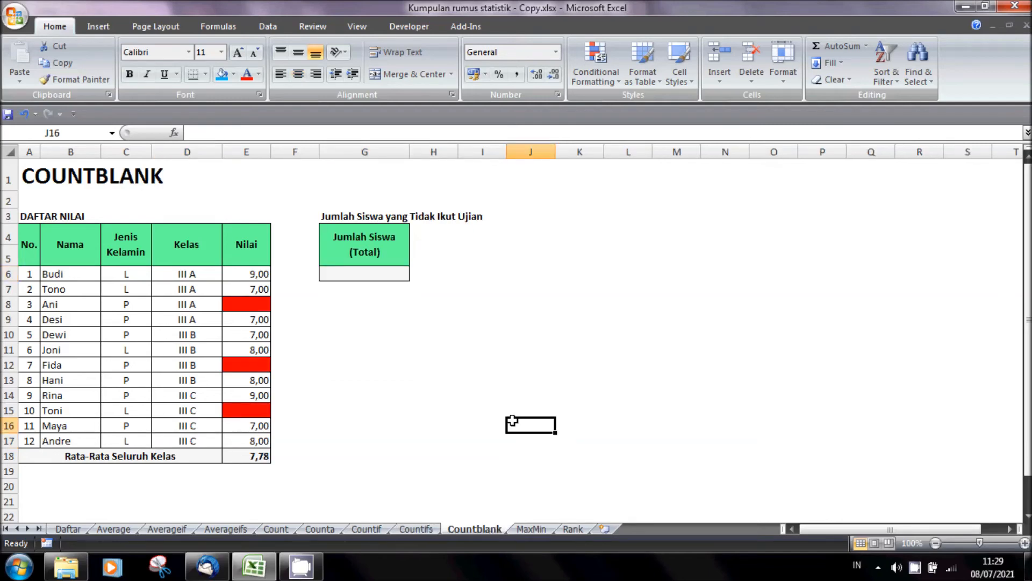
left_click(370, 278)
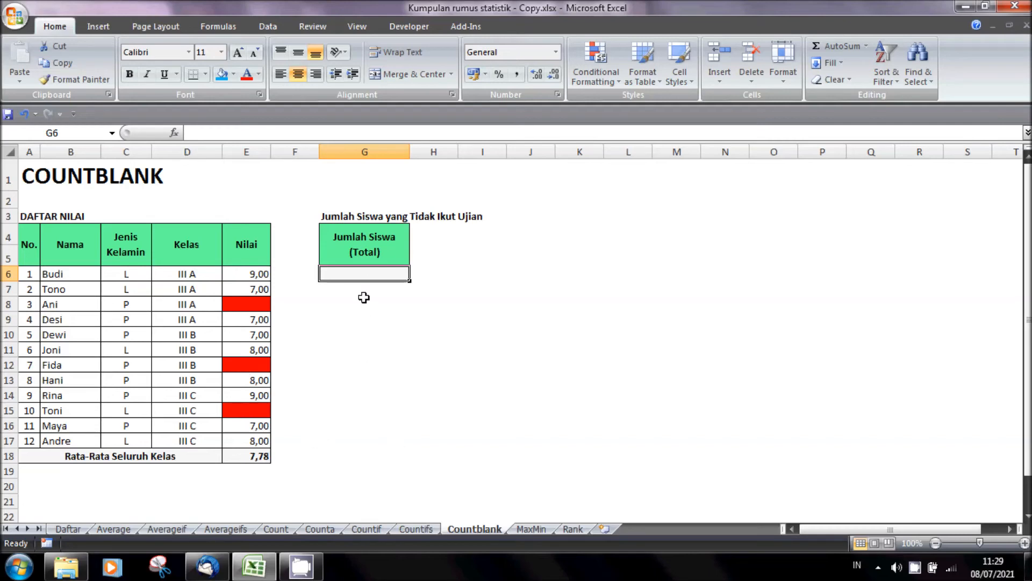
type("=")
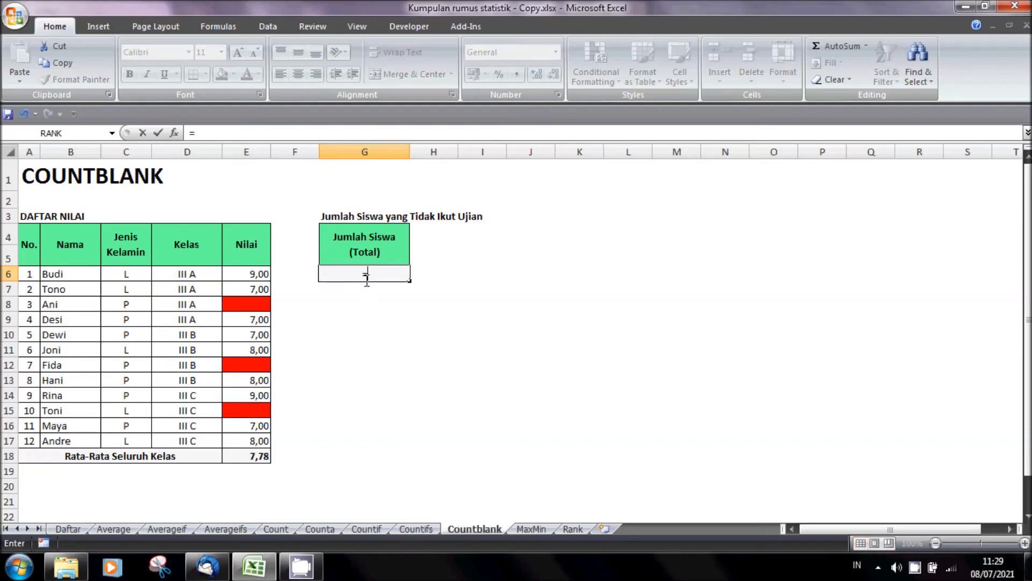
type("co")
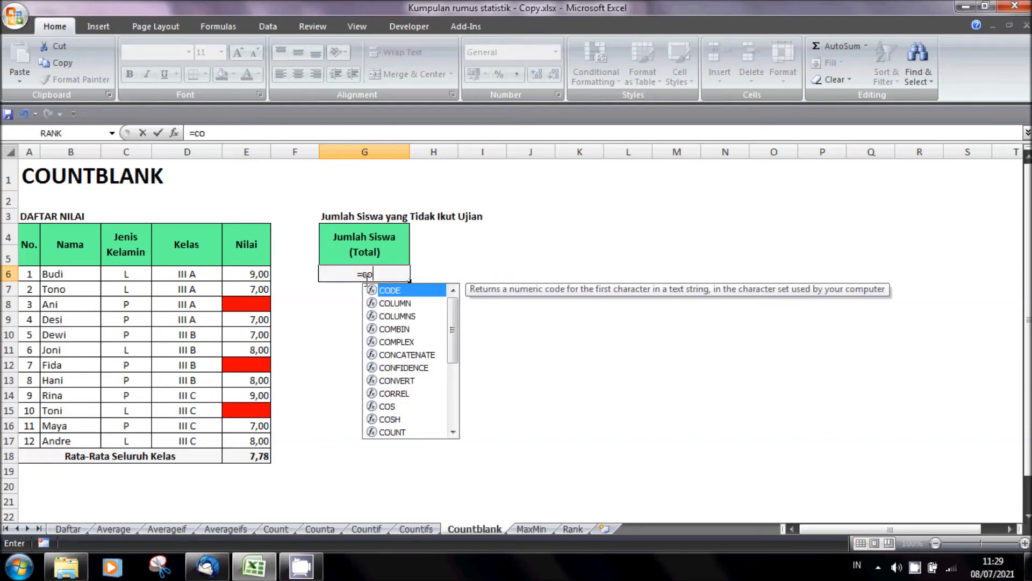
type("un")
type("tn")
key("BackSpace")
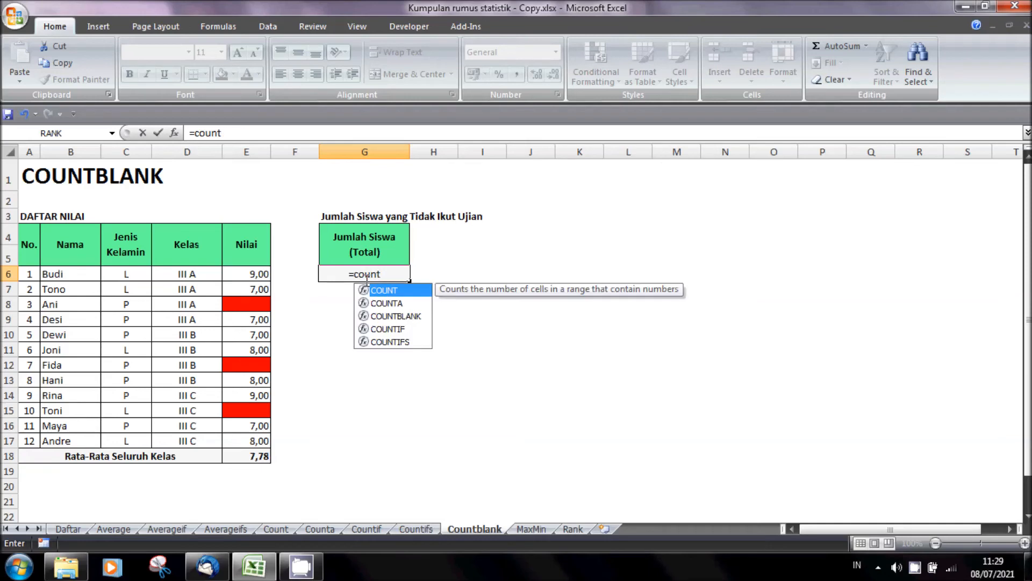
type("blank(")
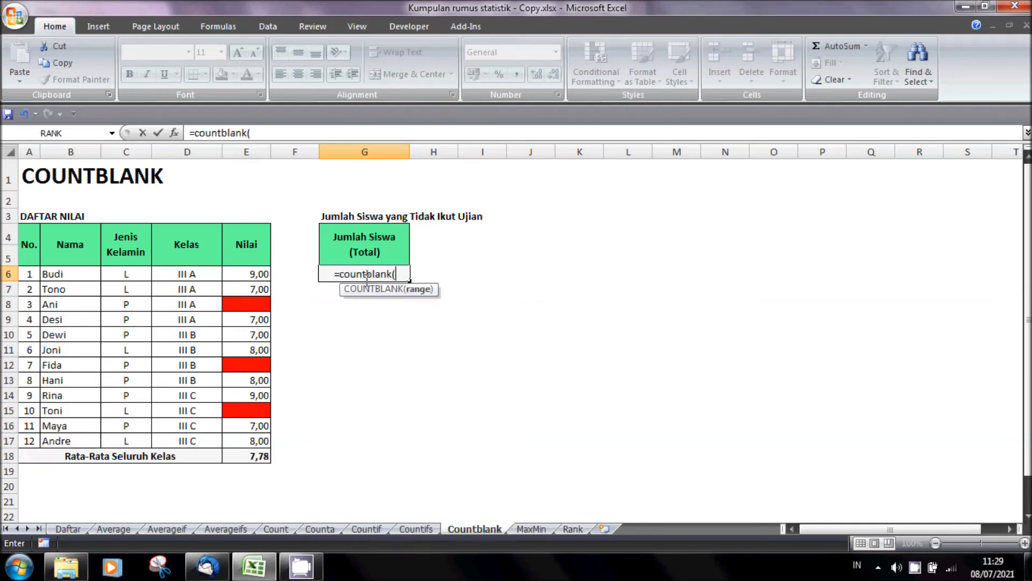
left_click_drag(261, 273, 245, 439)
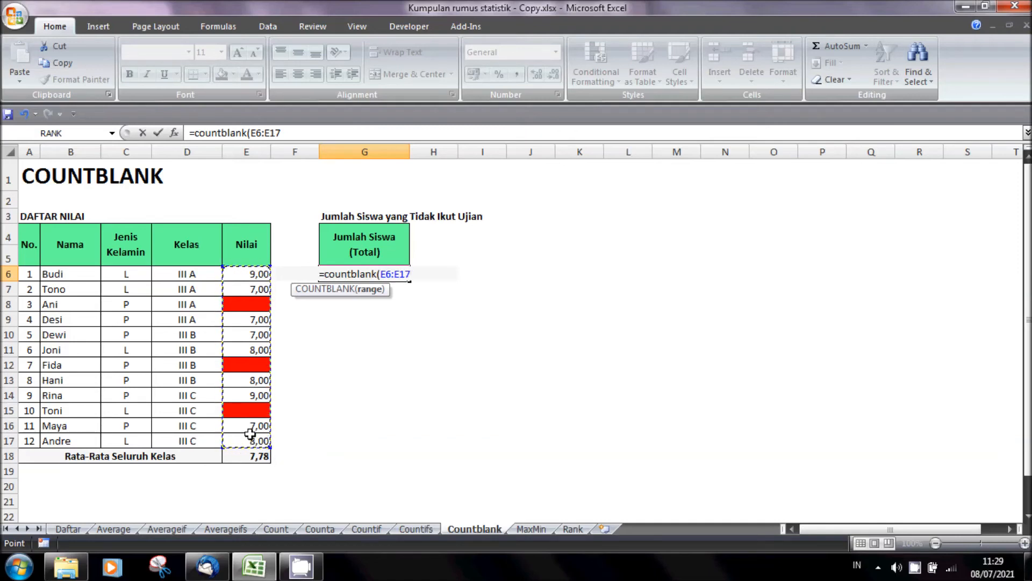
type(")")
key("Return")
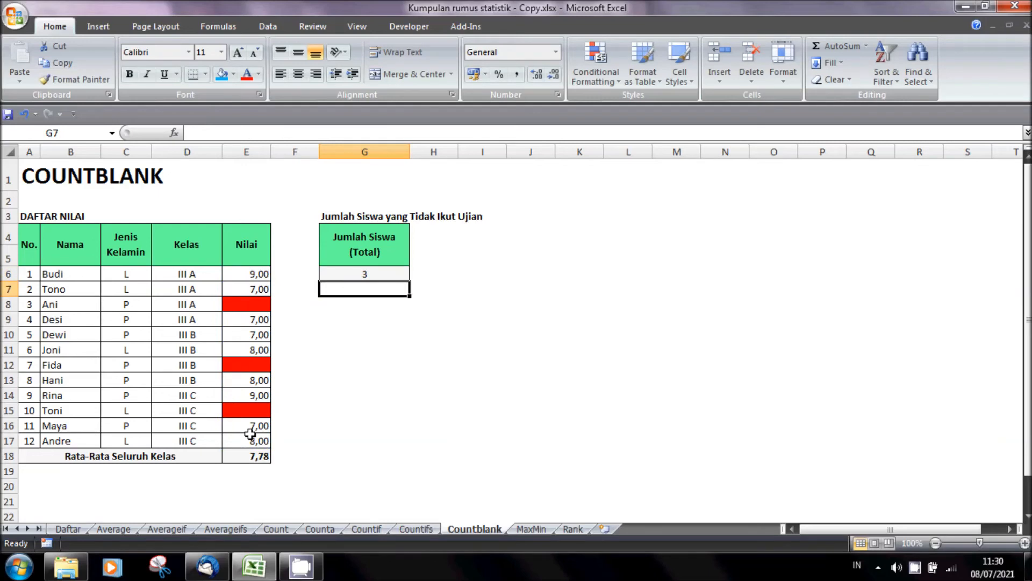
- Test the blank count by entering a score of 9 in E8 and clearing it again
key("Up")
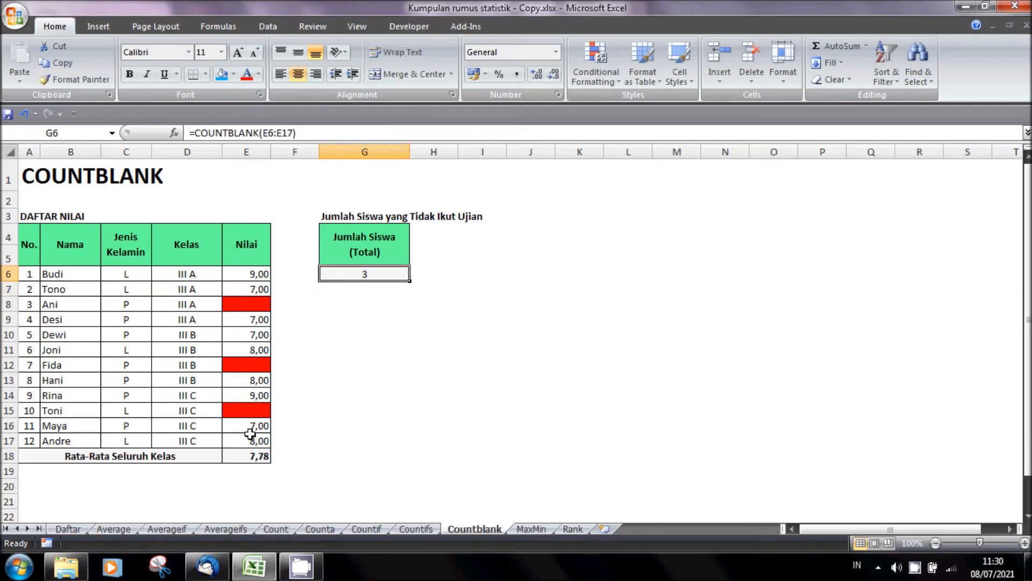
key("Down")
key("Left")
key("Left")
key("Down")
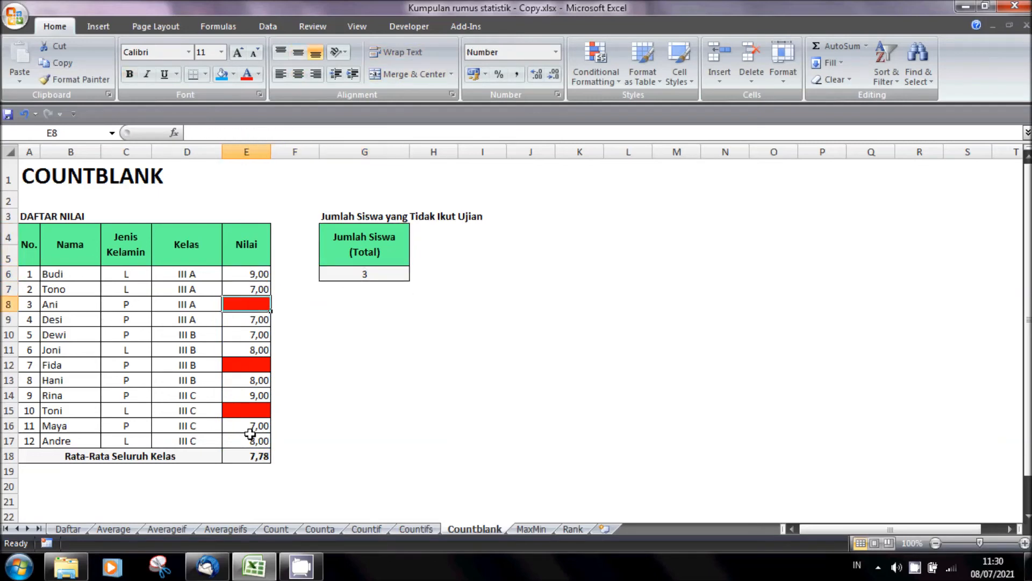
type("9")
key("Return")
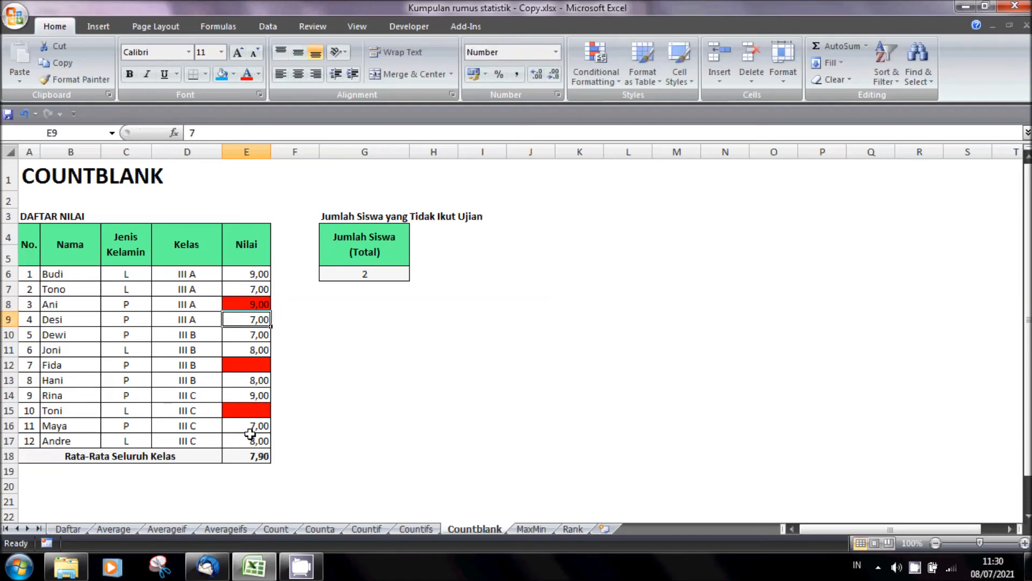
key("Up")
key("Delete")
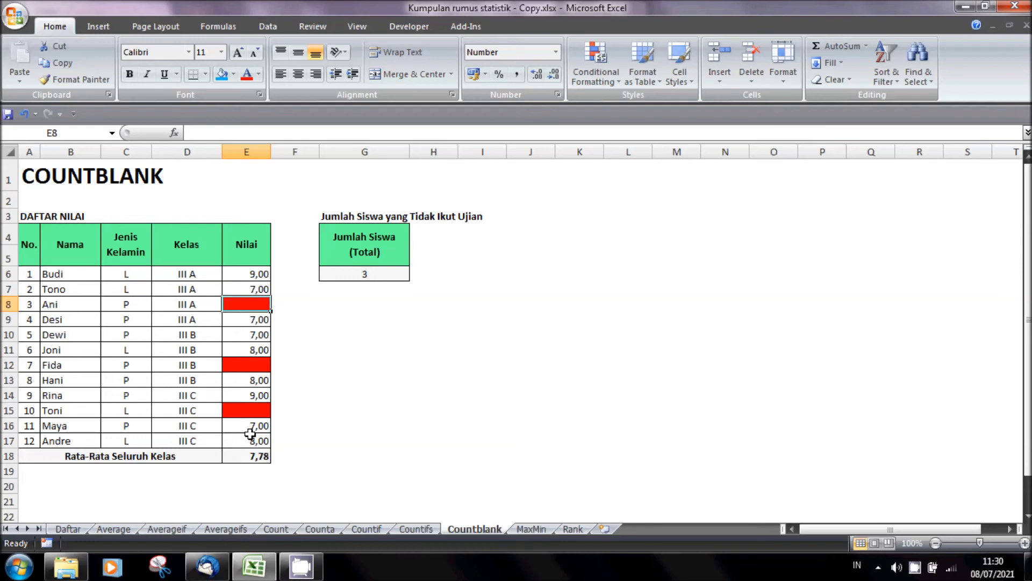
- Clear the score in E10 and fill the cell with red to mark it as missing
key("Down")
key("Down")
key("Delete")
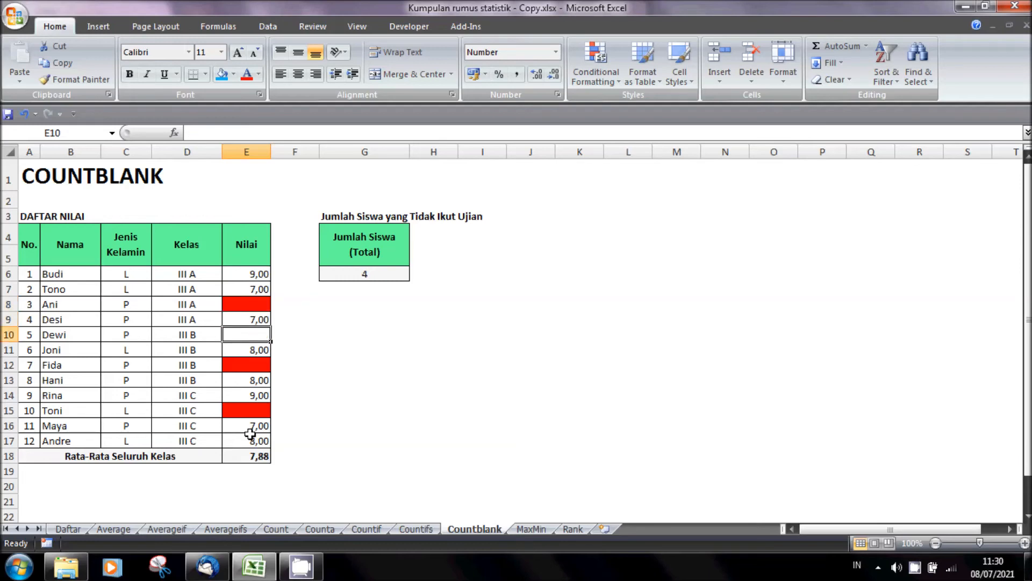
left_click(234, 74)
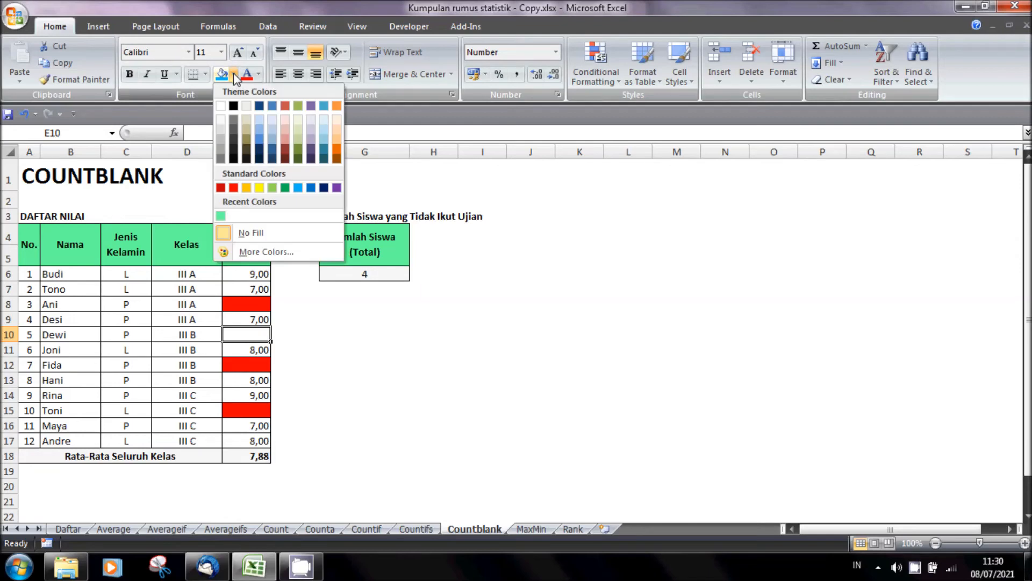
left_click(233, 187)
left_click(717, 283)
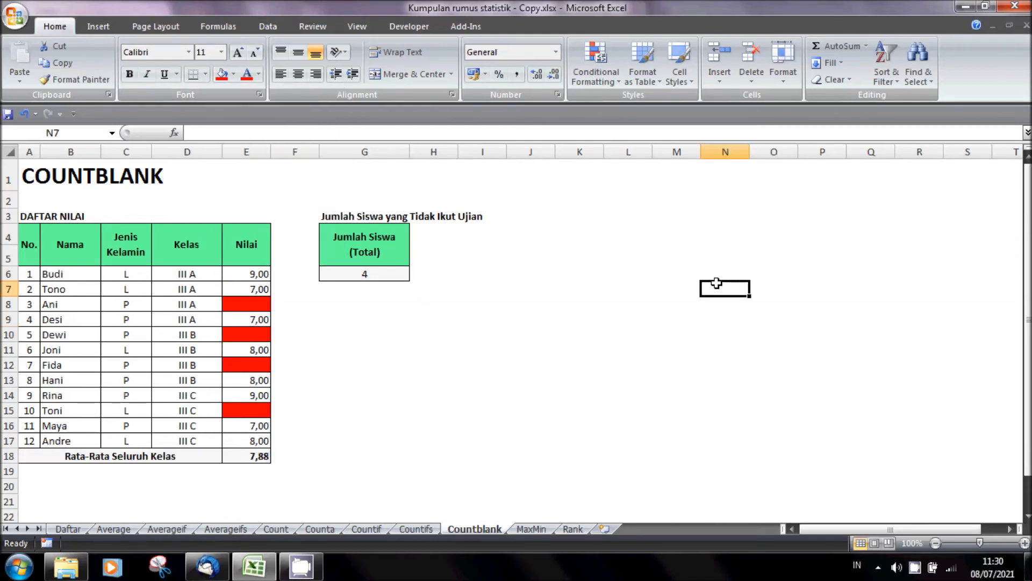
- Test the blank count by clearing all scores in E6:E17, and undo the deletion
left_click_drag(258, 274, 237, 439)
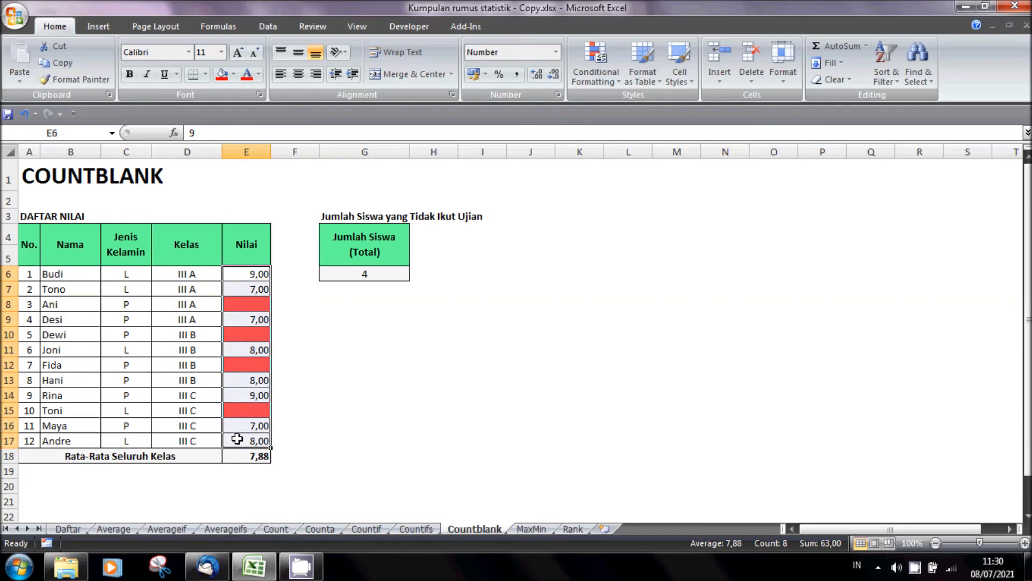
key("Delete")
left_click(249, 418)
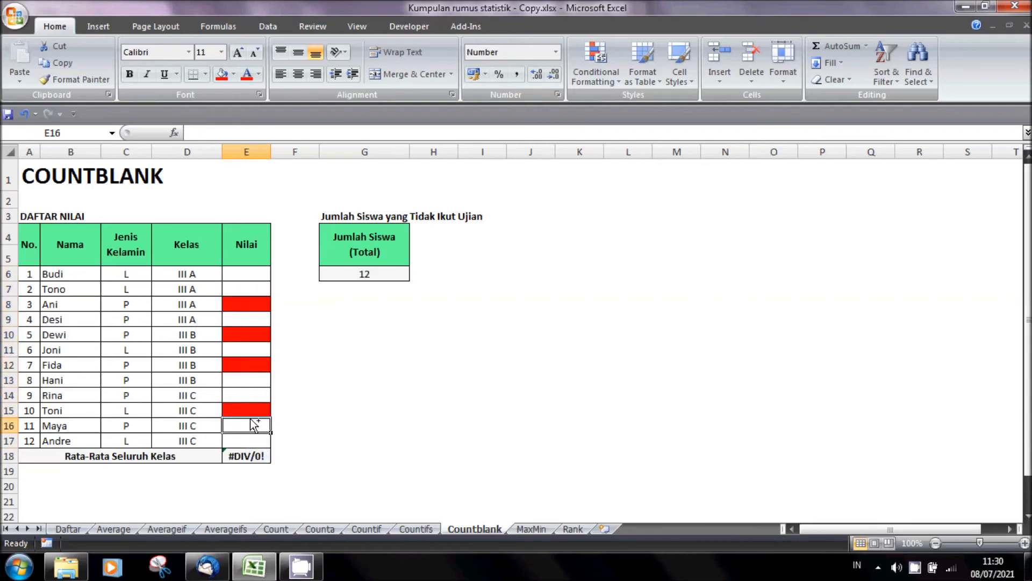
key("ctrl+z")
left_click(349, 398)
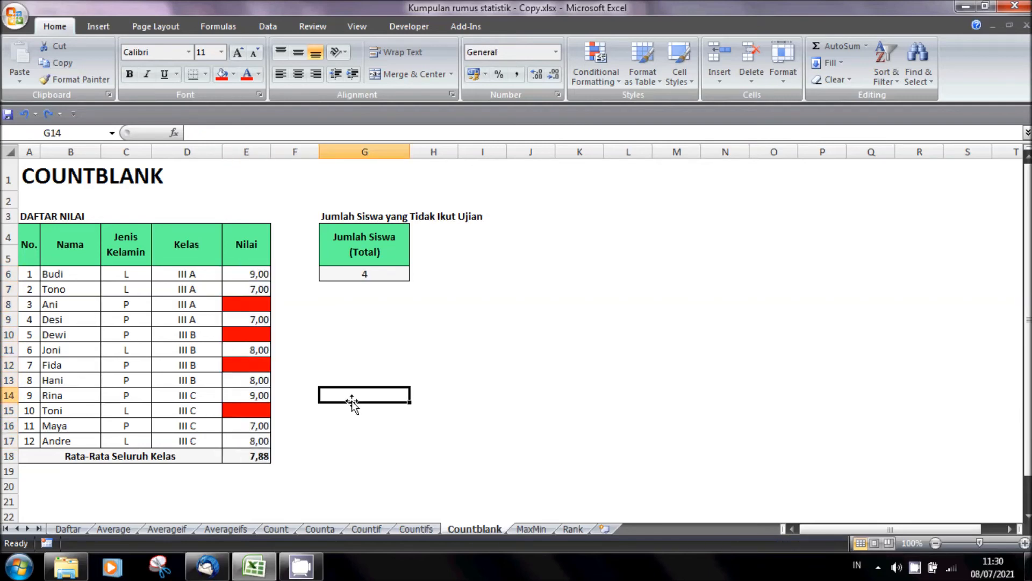
- Clear the first student's score in E6
left_click(258, 277)
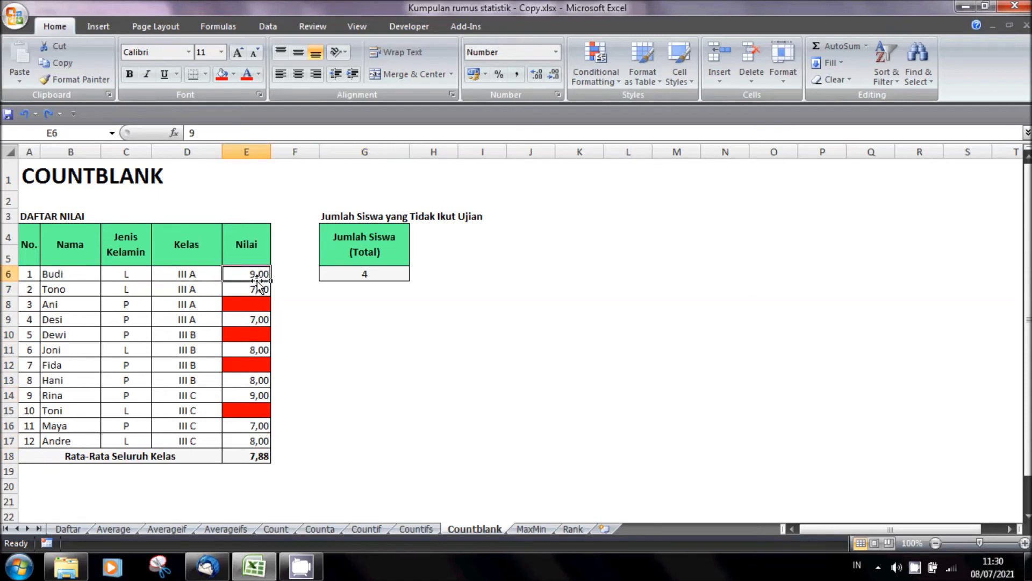
key("Delete")
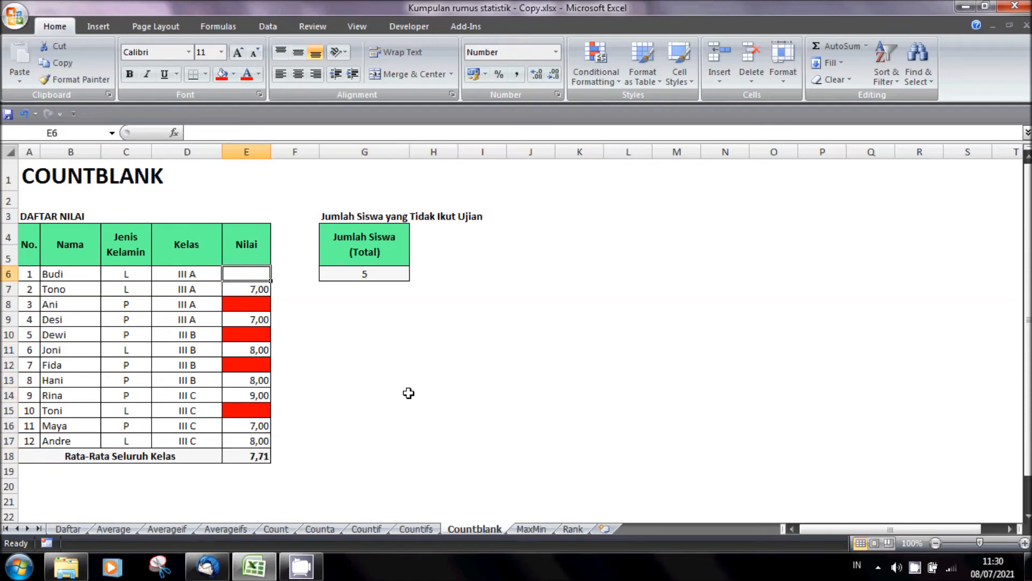
left_click(408, 394)
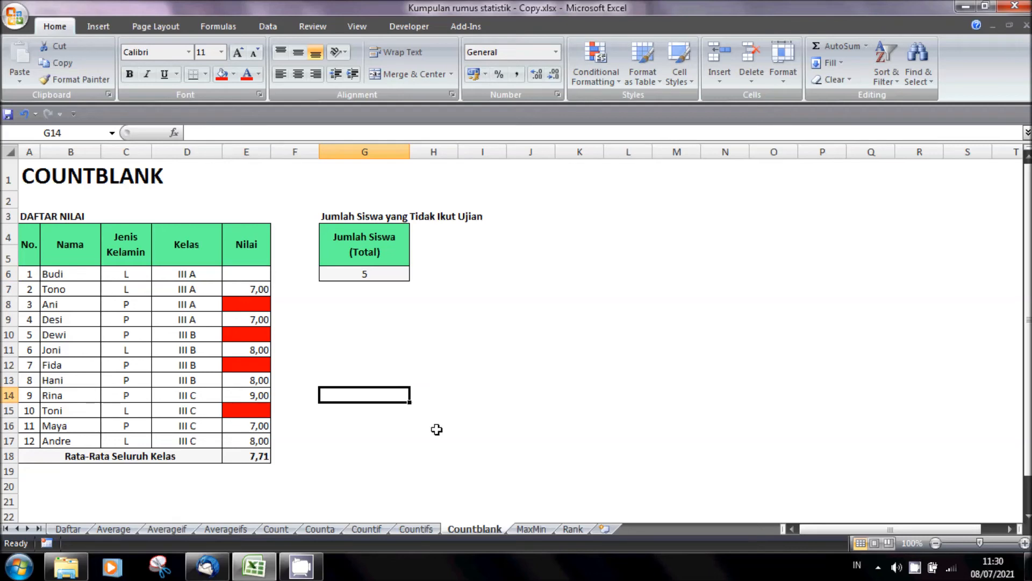
- On the MaxMin sheet, enter =MAX(E6:E17) in G6 to find the highest score
left_click(531, 530)
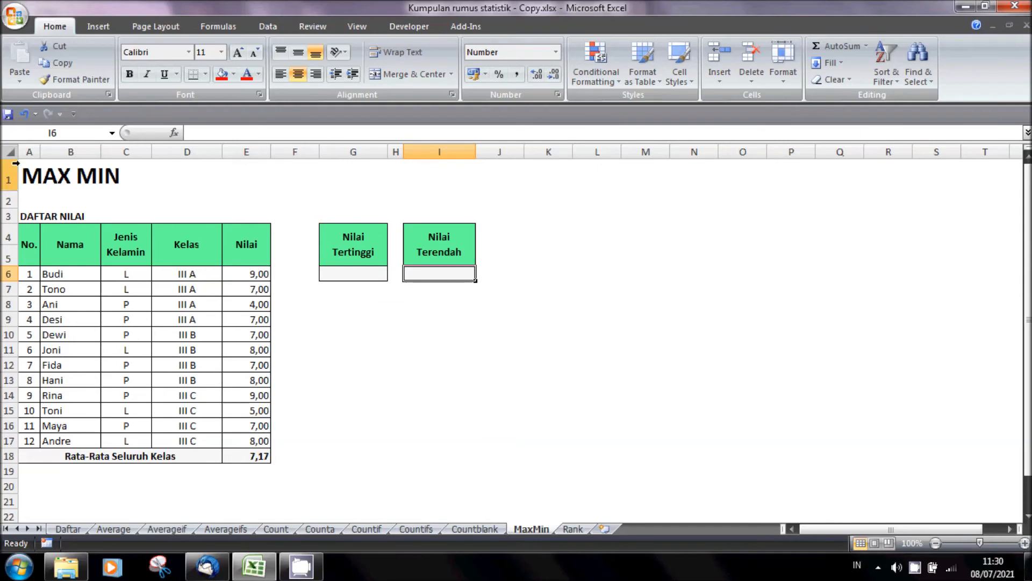
left_click(355, 244)
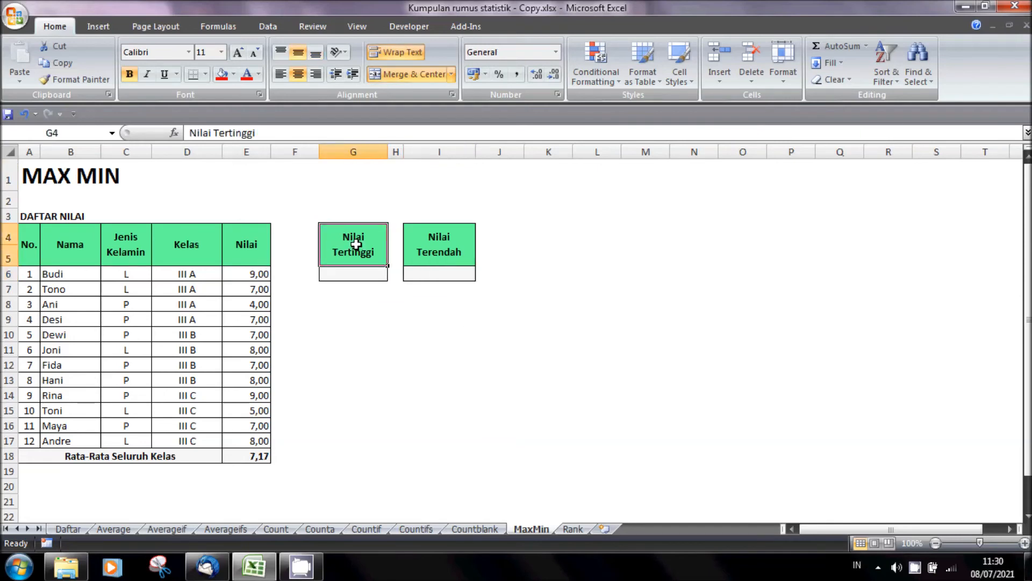
left_click(449, 253)
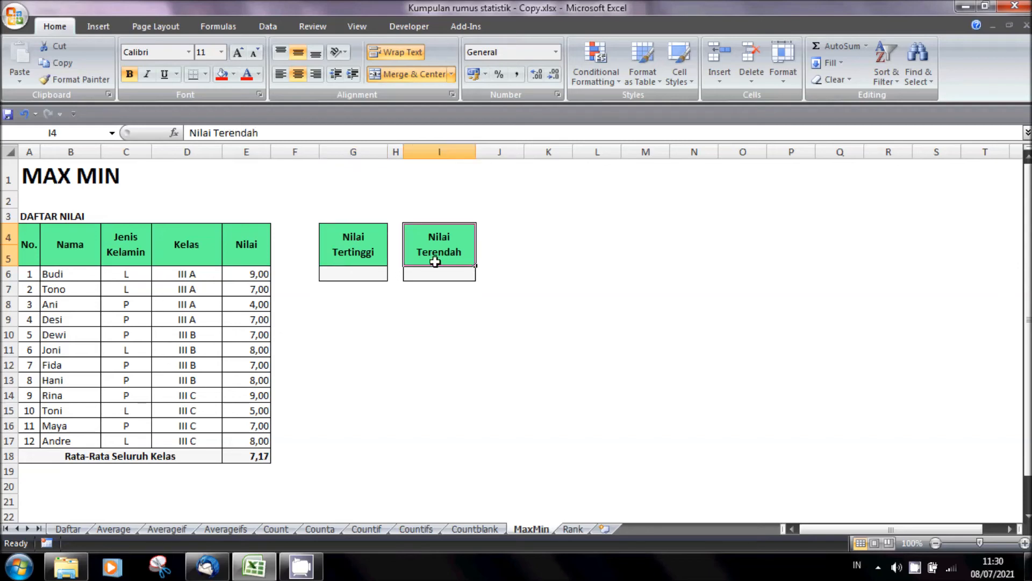
left_click(365, 272)
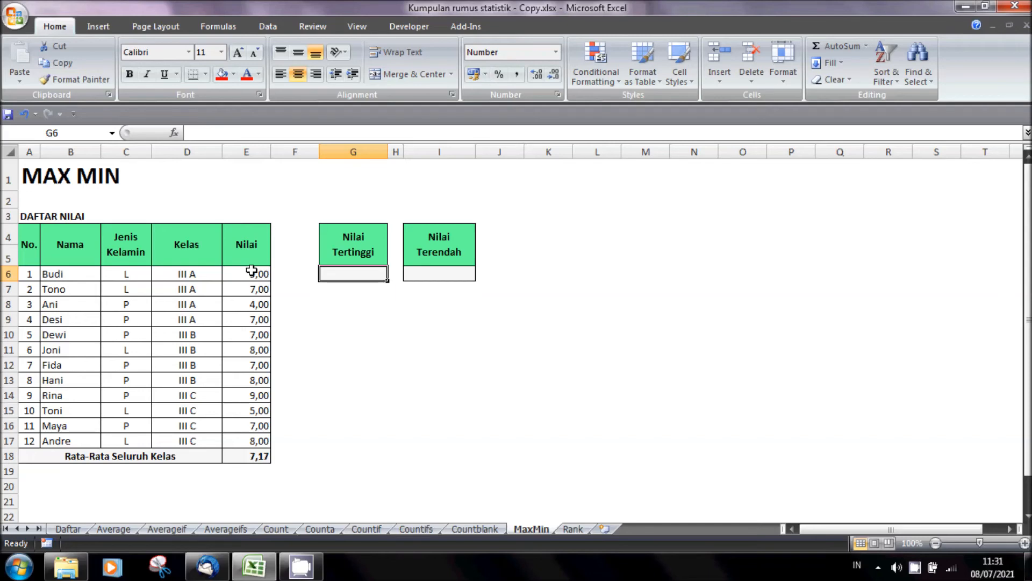
type("=ma")
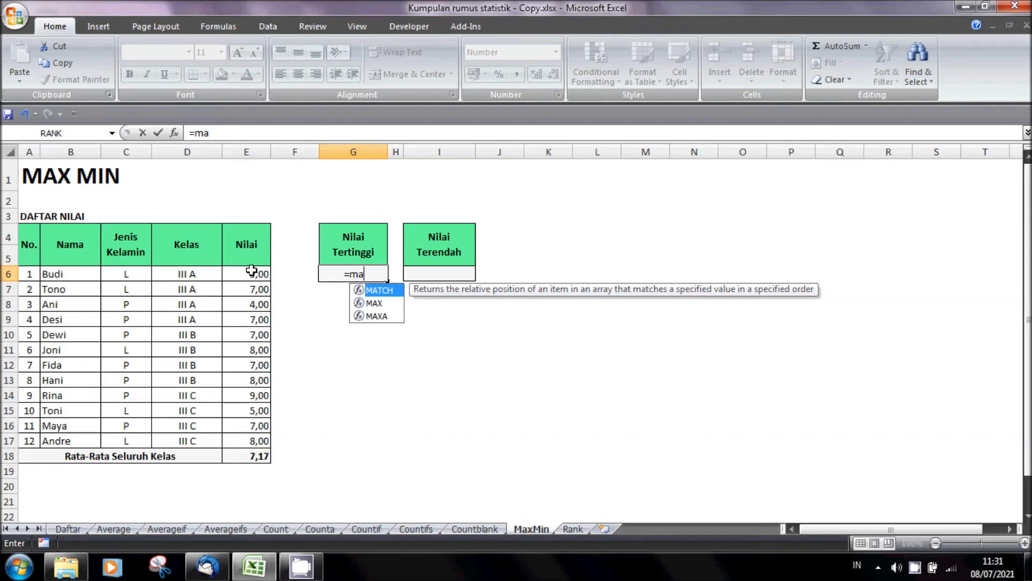
type("x")
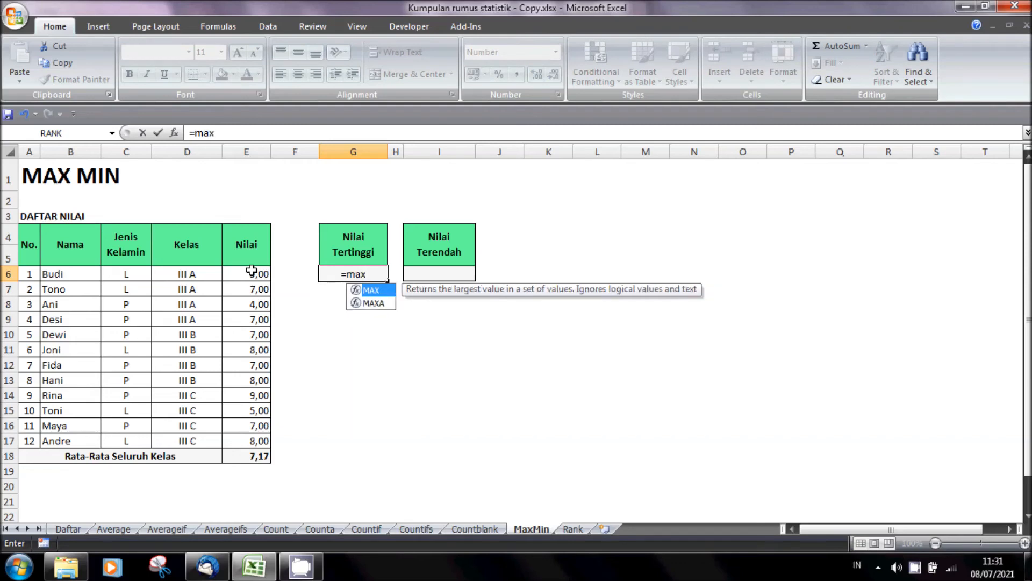
type("(")
left_click_drag(252, 270, 250, 438)
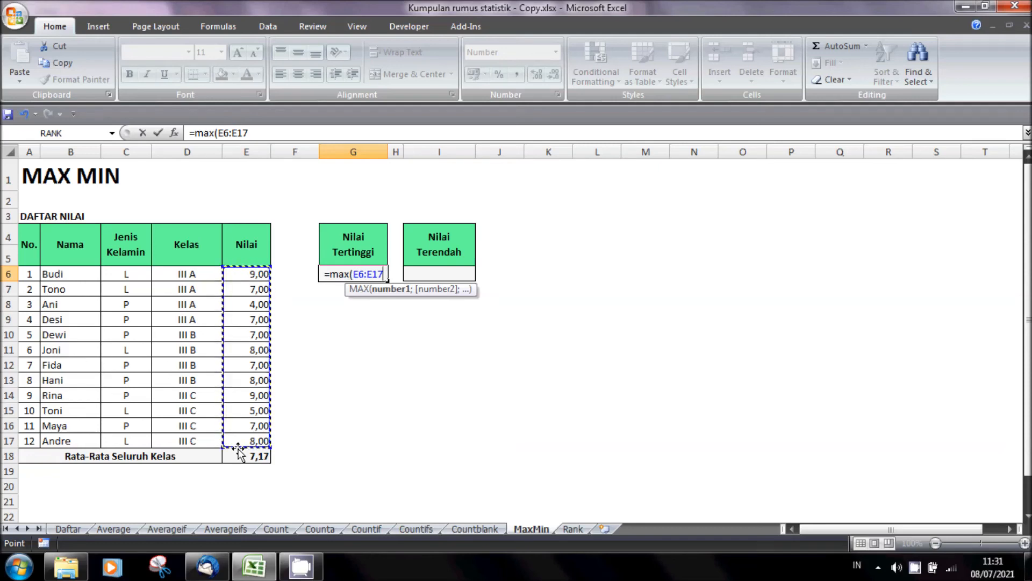
type(")")
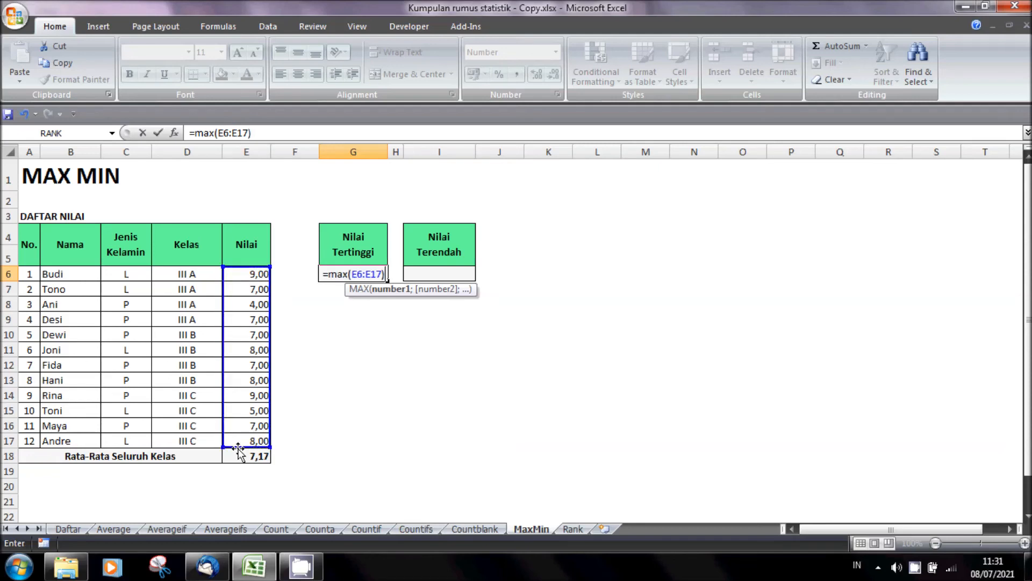
key("Return")
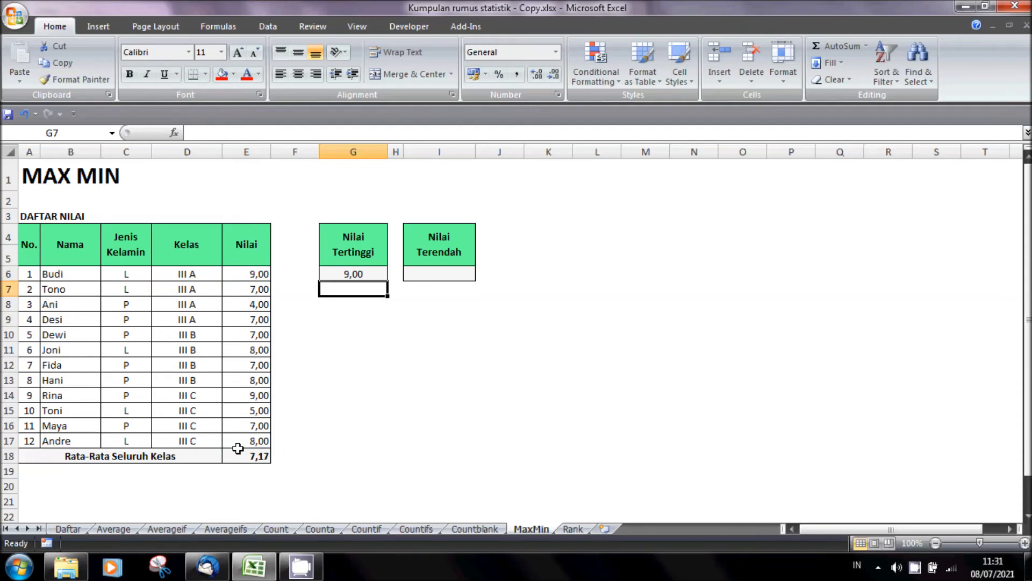
- Set the first student's score in E6 to 9,5 to test the highest-score formula
key("Up")
key("Up")
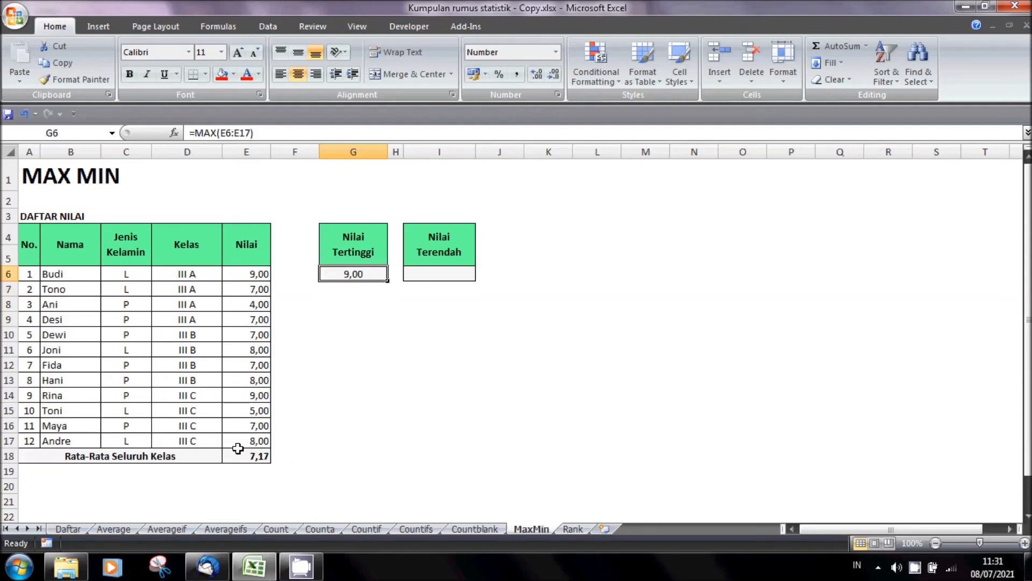
key("Left")
key("Left")
key("Down")
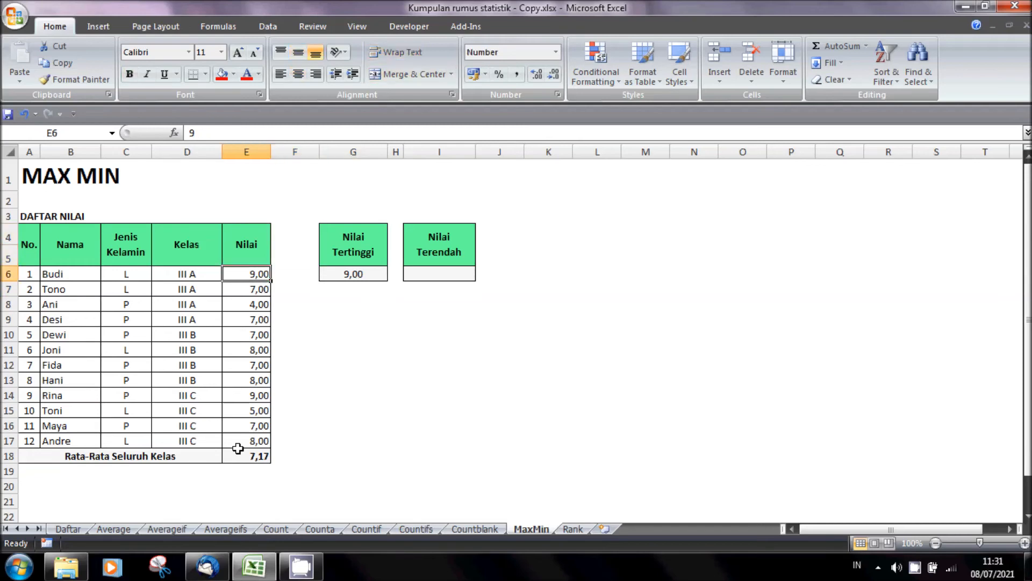
type("9,5")
key("Return")
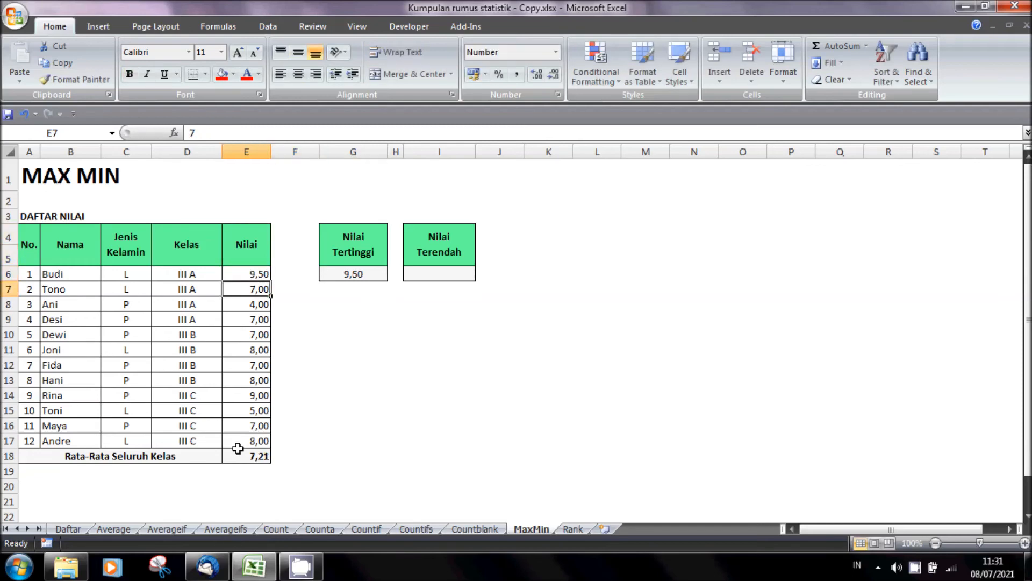
- Set the score of student number 9 in E14 to 10
key("Down")
key("Down")
key("Down")
key("Down")
key("Down")
key("Down")
key("Down")
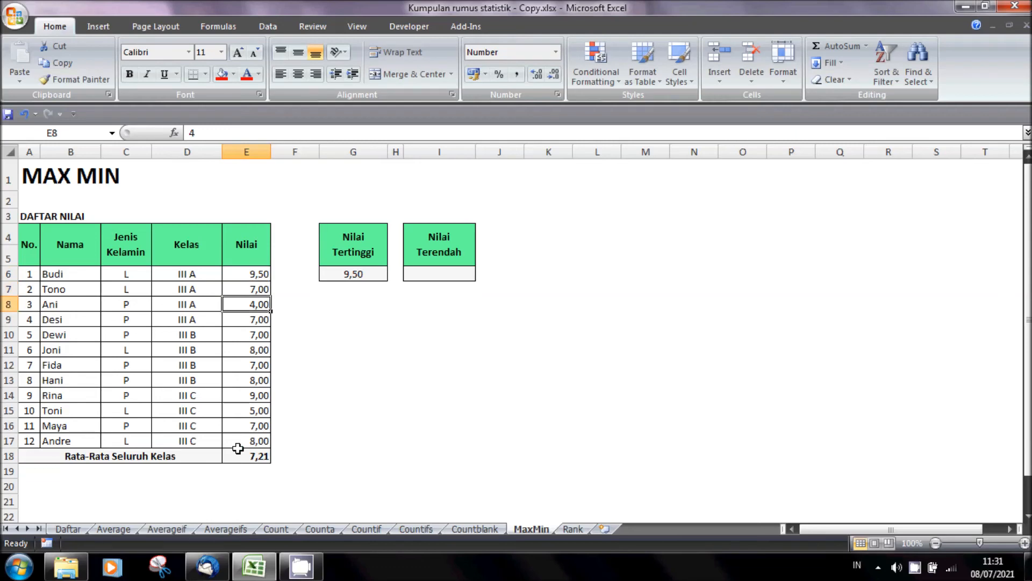
type("100")
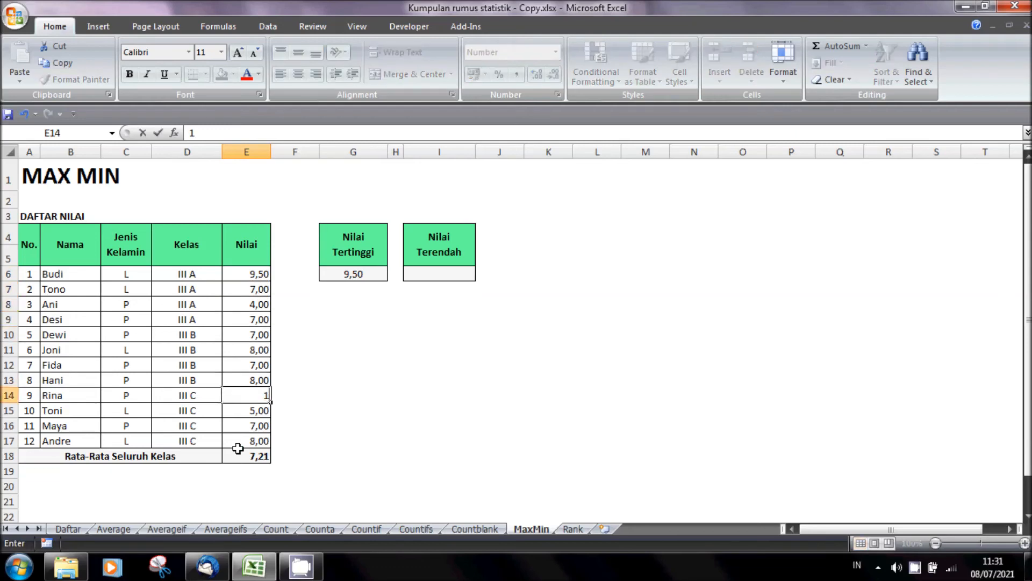
key("BackSpace")
key("BackSpace")
type("10")
key("Return")
key("Up")
type("10")
key("Return")
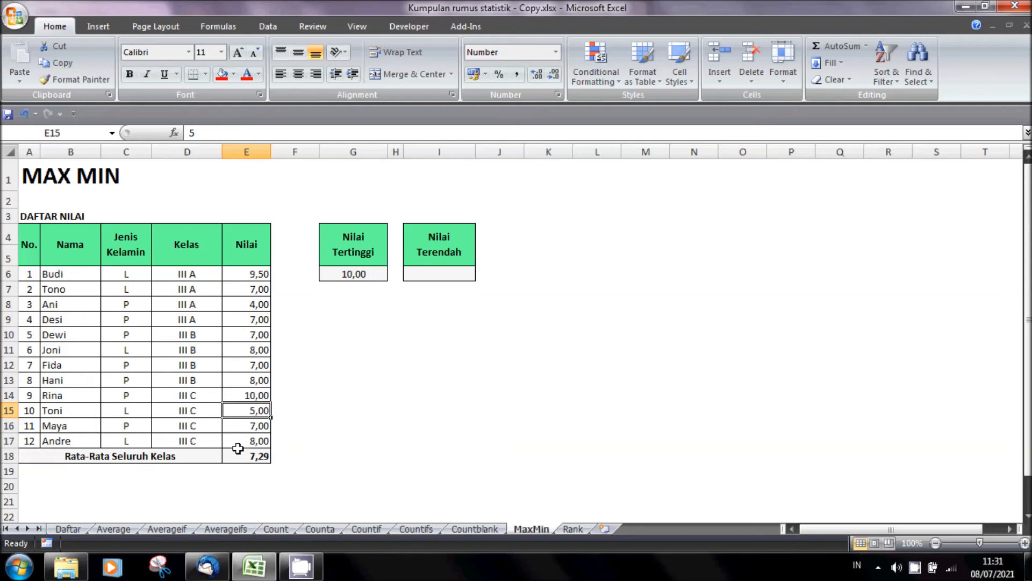
- Enter =MIN(E6:E17) in I6 under Nilai Terendah to find the lowest score
left_click(433, 278)
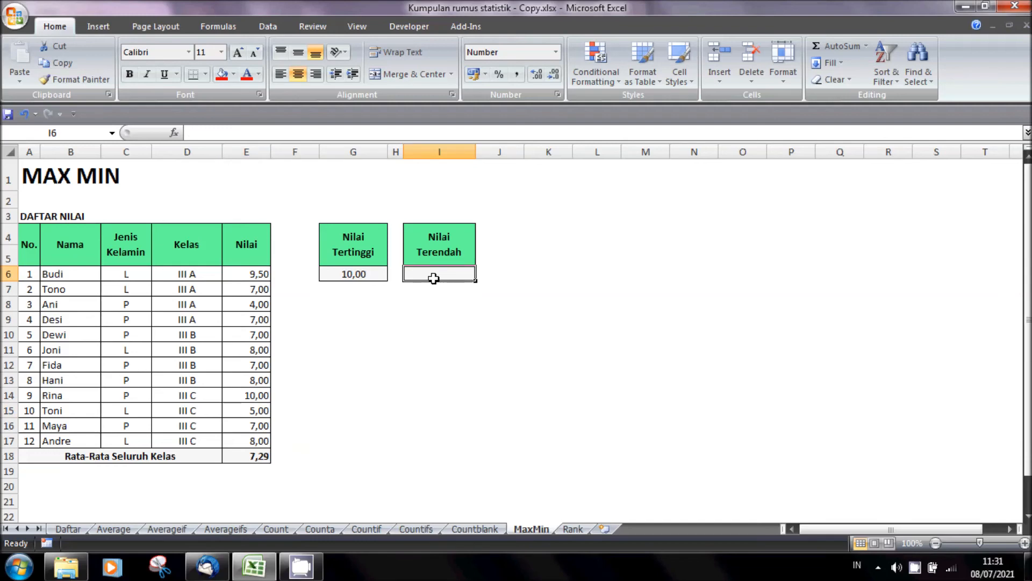
left_click_drag(264, 273, 246, 440)
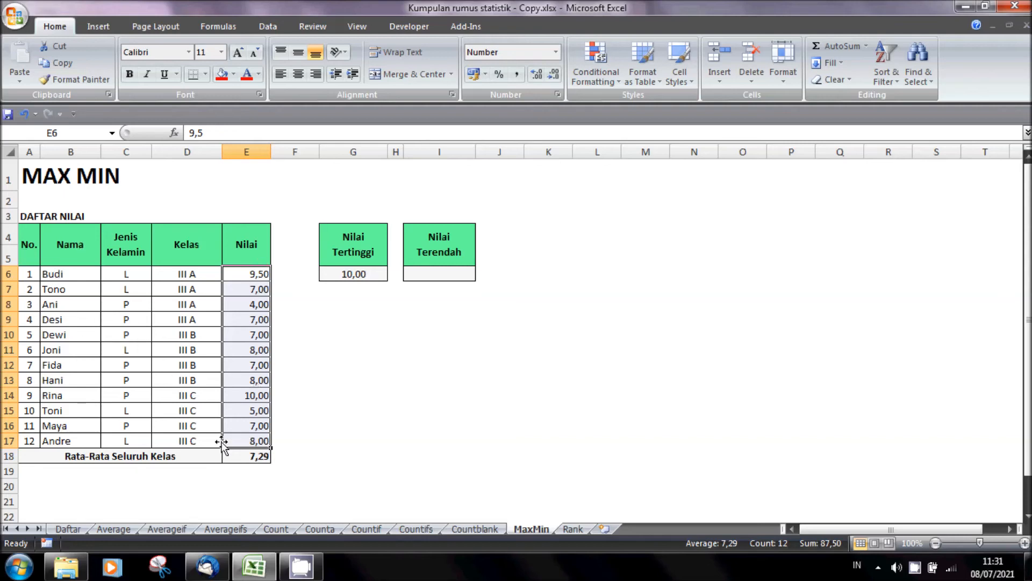
left_click(461, 278)
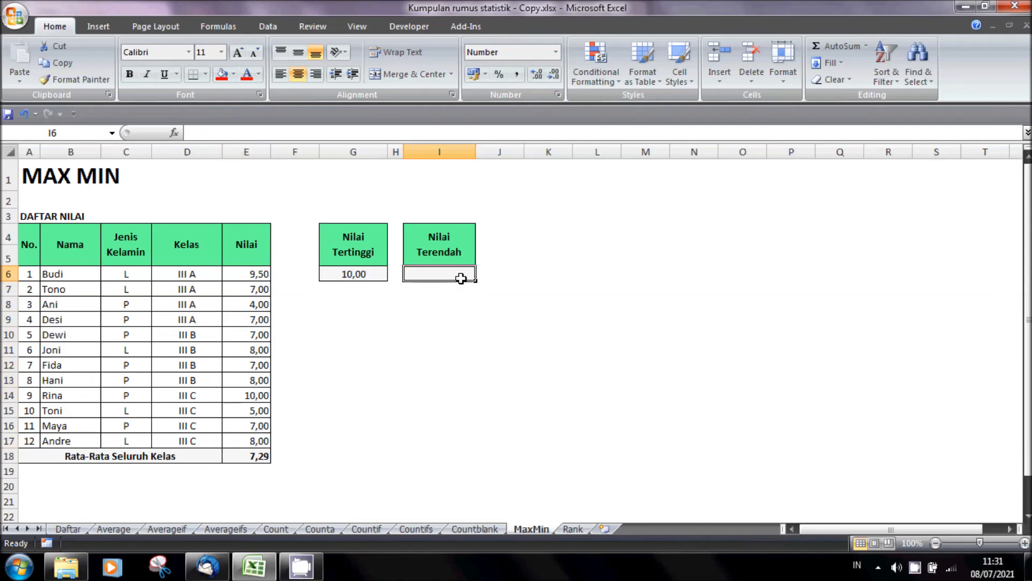
type("=")
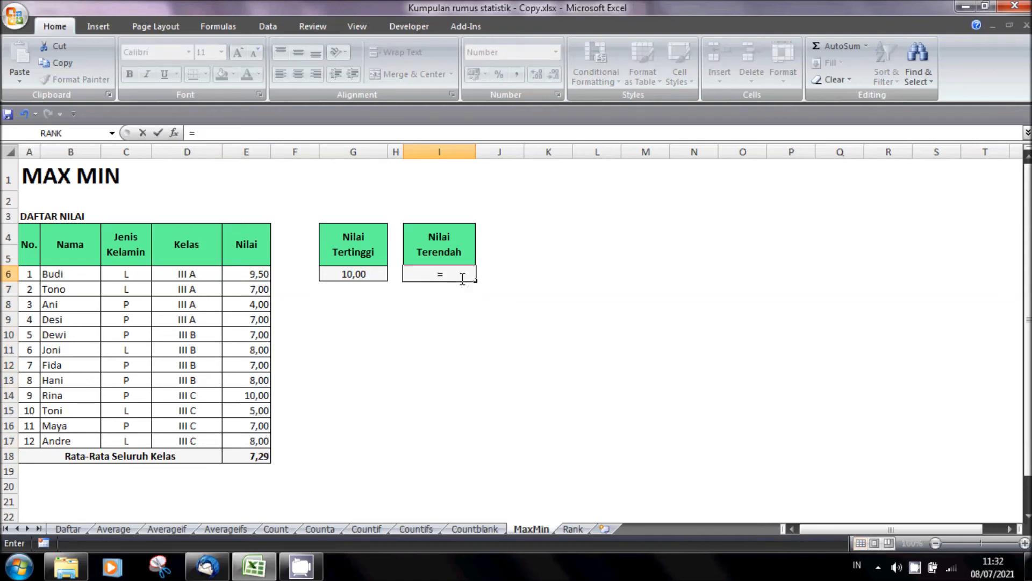
type("min(")
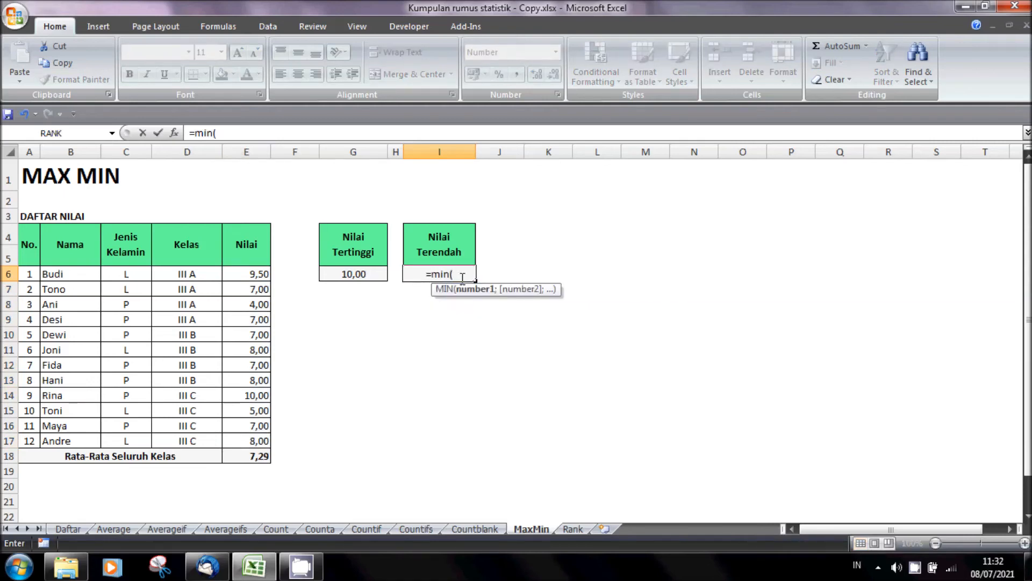
left_click_drag(265, 273, 262, 440)
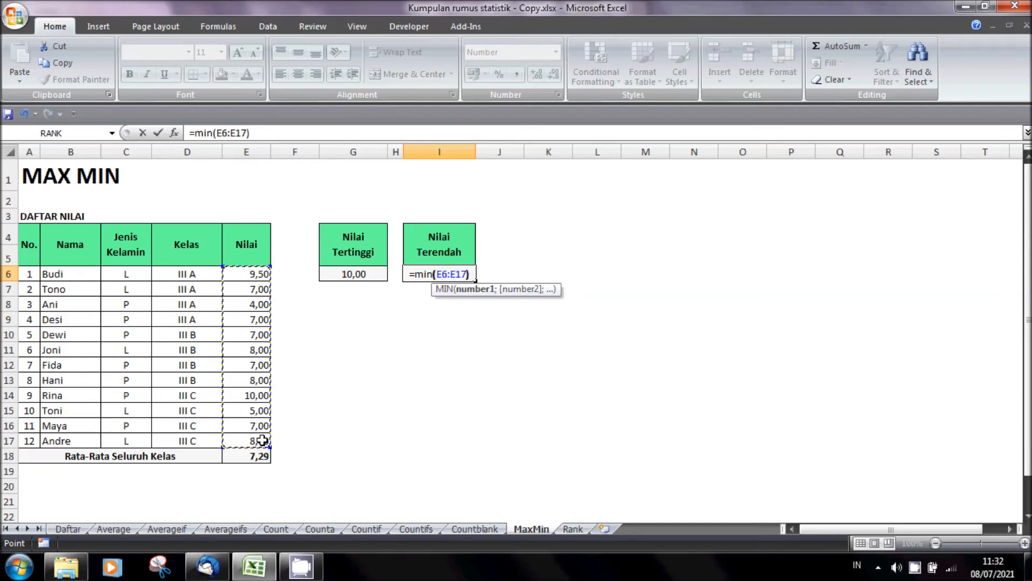
key("Return")
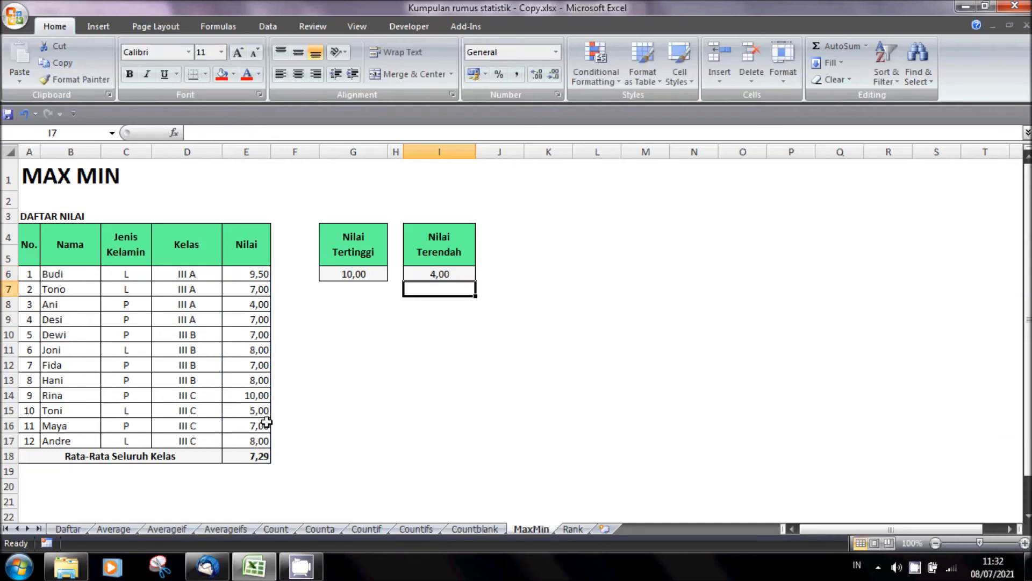
- Set the score of student number 9 in E14 to 2 to test the lowest-score formula
left_click(258, 305)
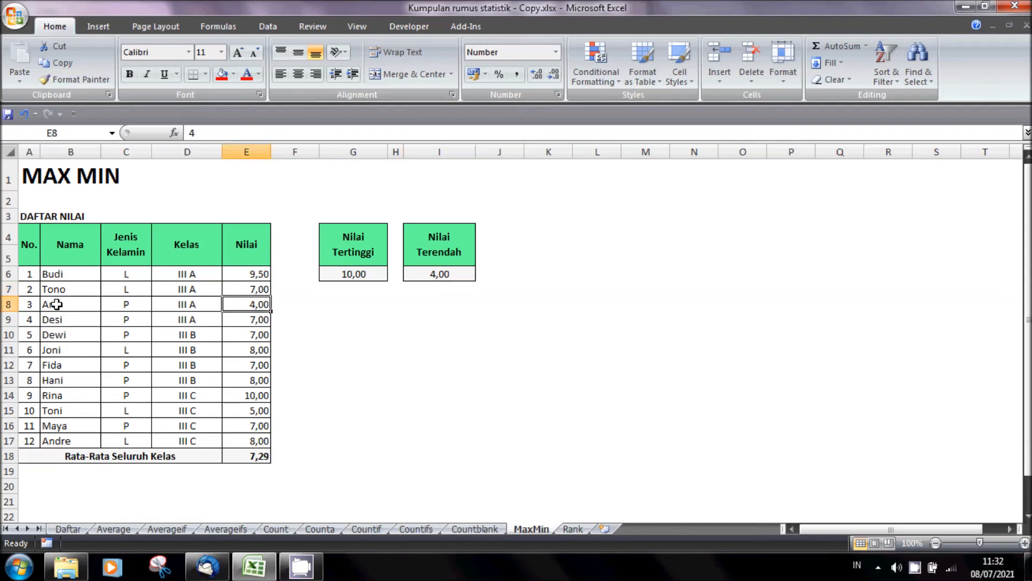
left_click(263, 397)
type("2")
key("Return")
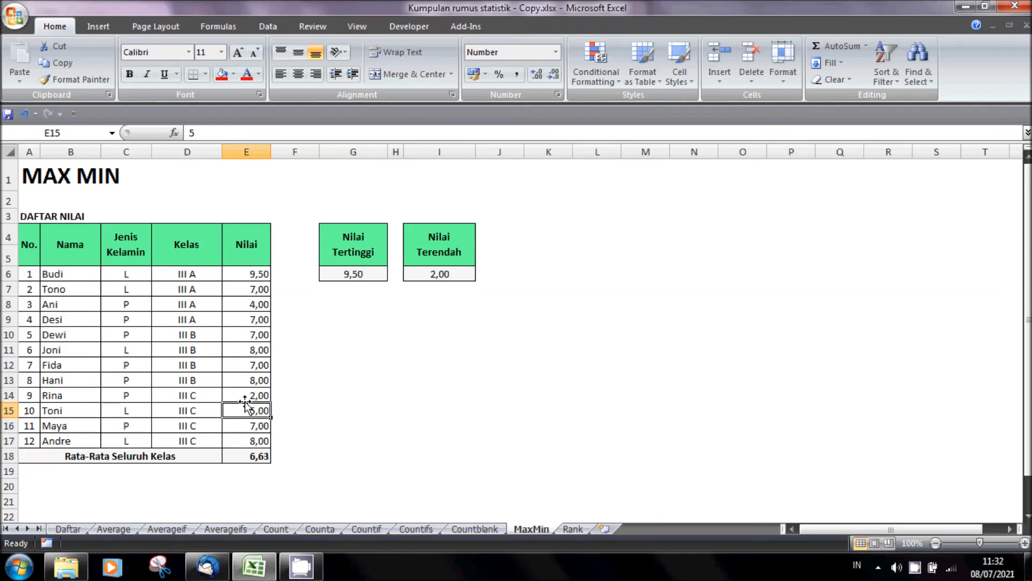
- Set the score of student number 6 in E11 to 1 and check the MIN formula in I6 against the score column
left_click(251, 397)
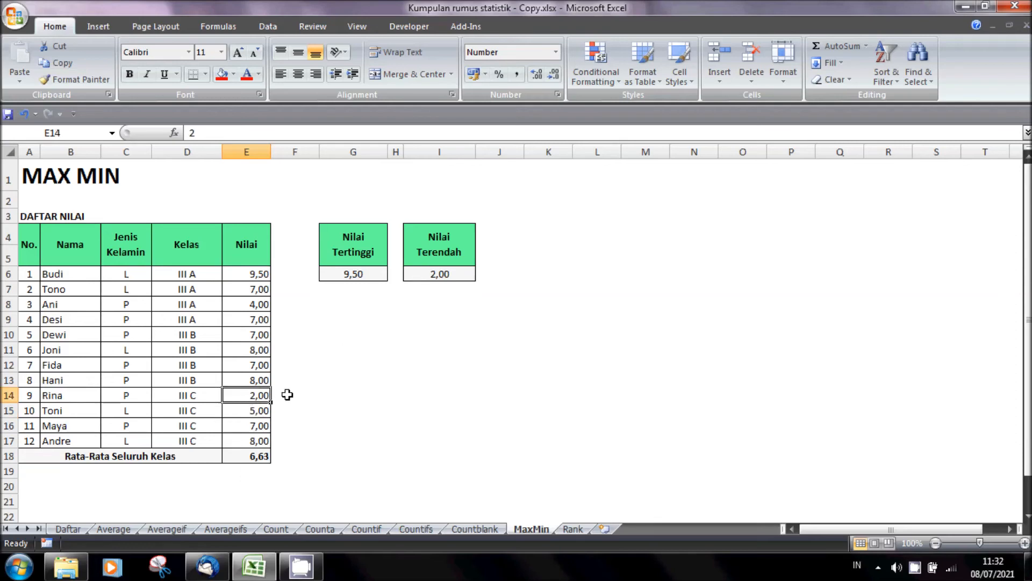
key("Up")
key("Up")
key("Up")
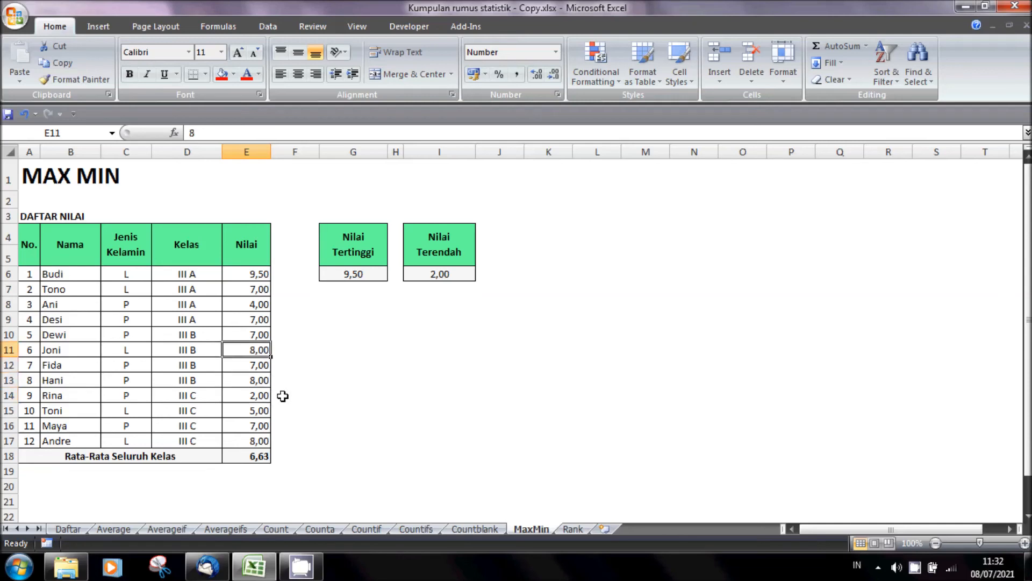
type("1")
key("Return")
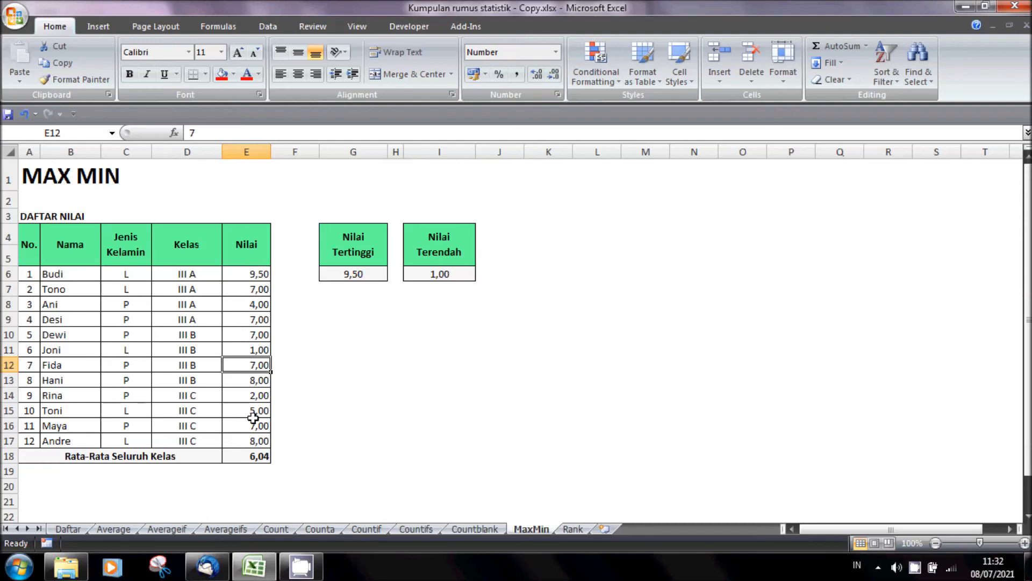
left_click(458, 274)
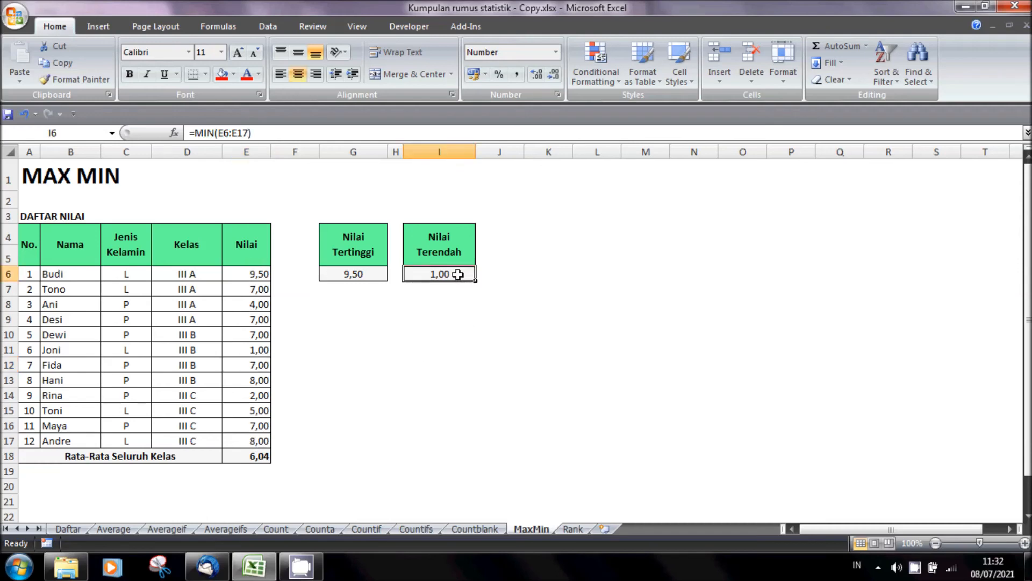
left_click_drag(264, 274, 239, 426)
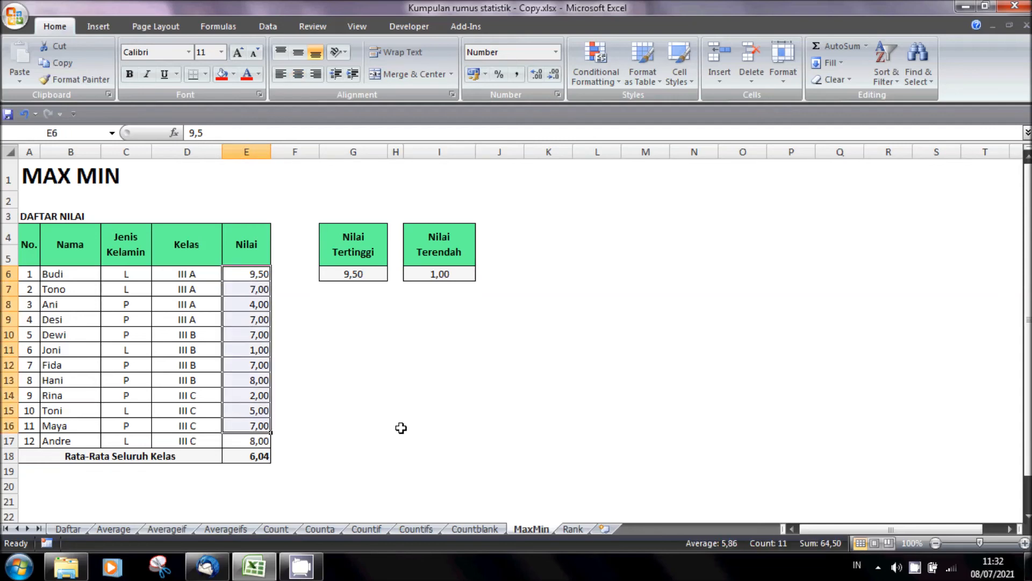
left_click(540, 390)
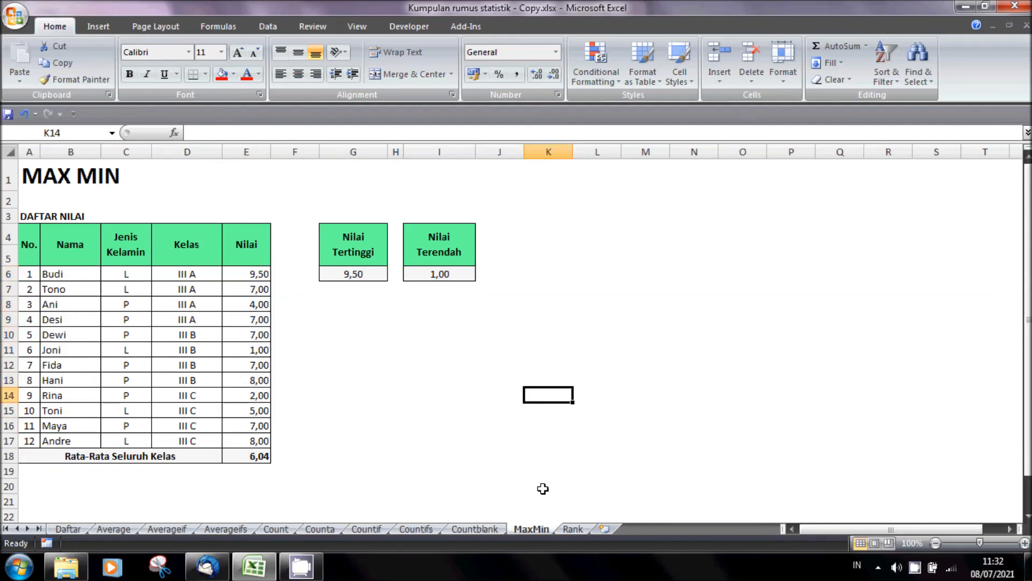
- On the Rank sheet, clear the final average scores in G6:G17 and the overall class average in G18
left_click(573, 528)
left_click(591, 383)
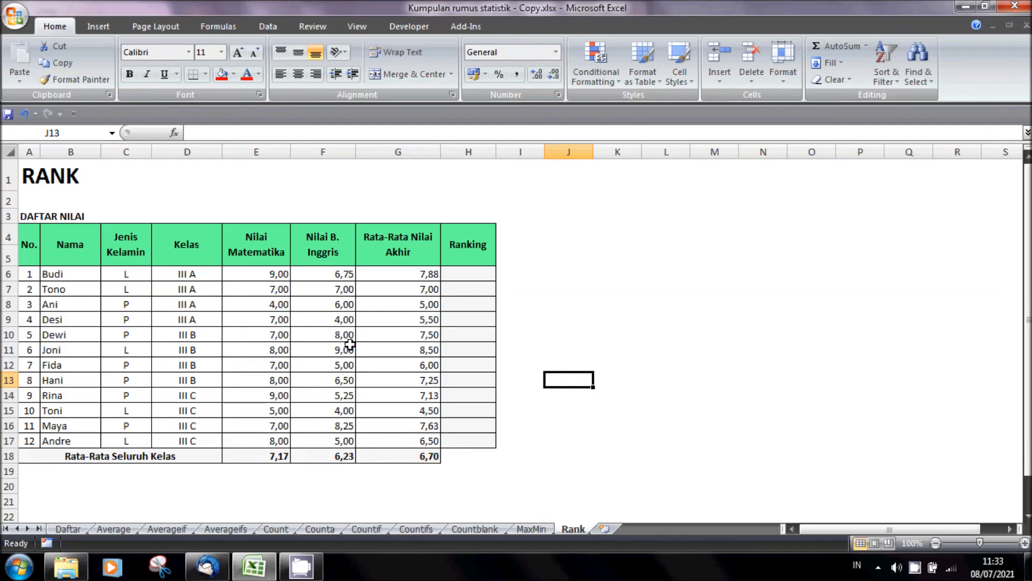
left_click(419, 278)
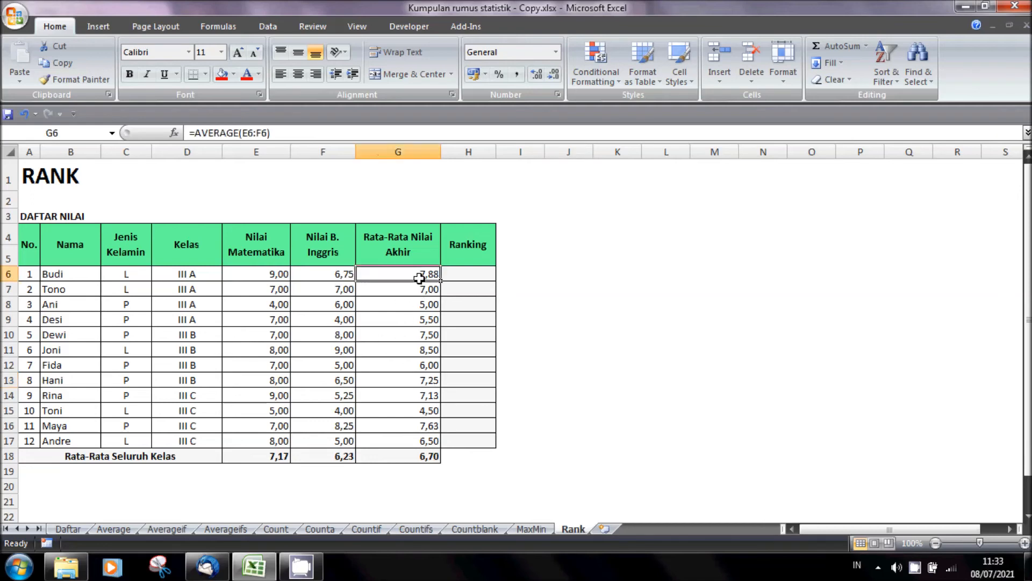
left_click_drag(424, 280, 406, 440)
key("Delete")
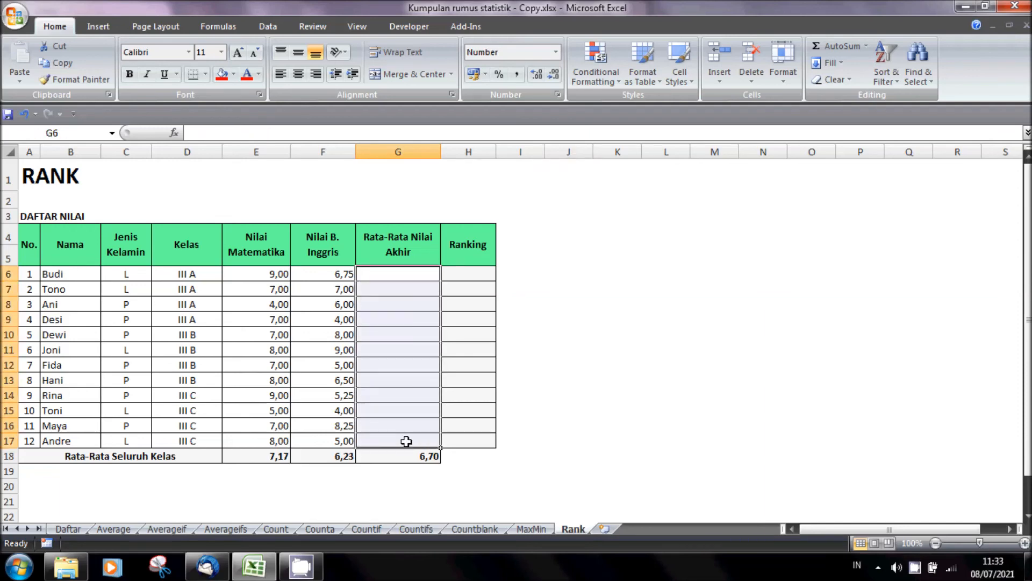
left_click(535, 322)
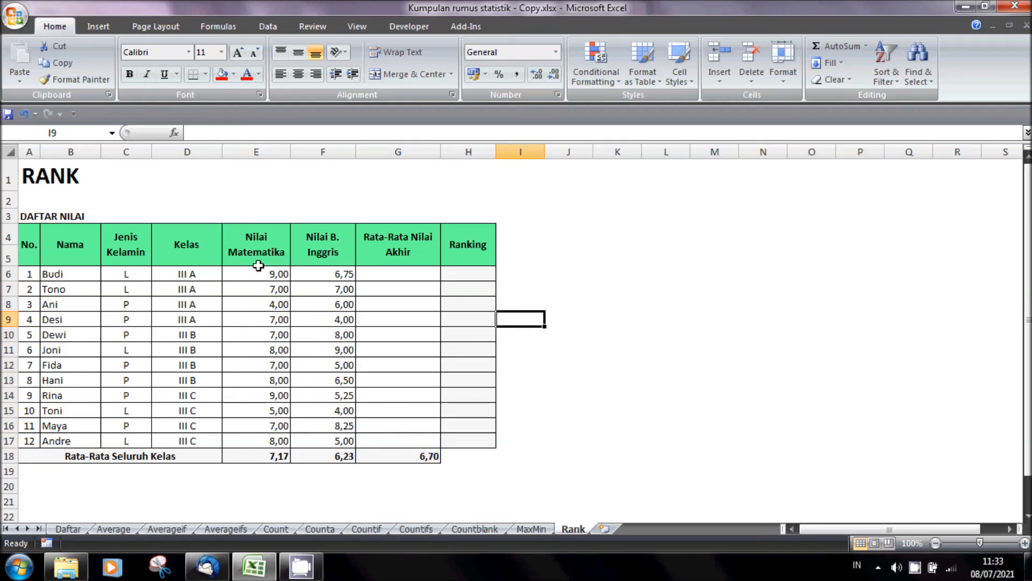
left_click(404, 279)
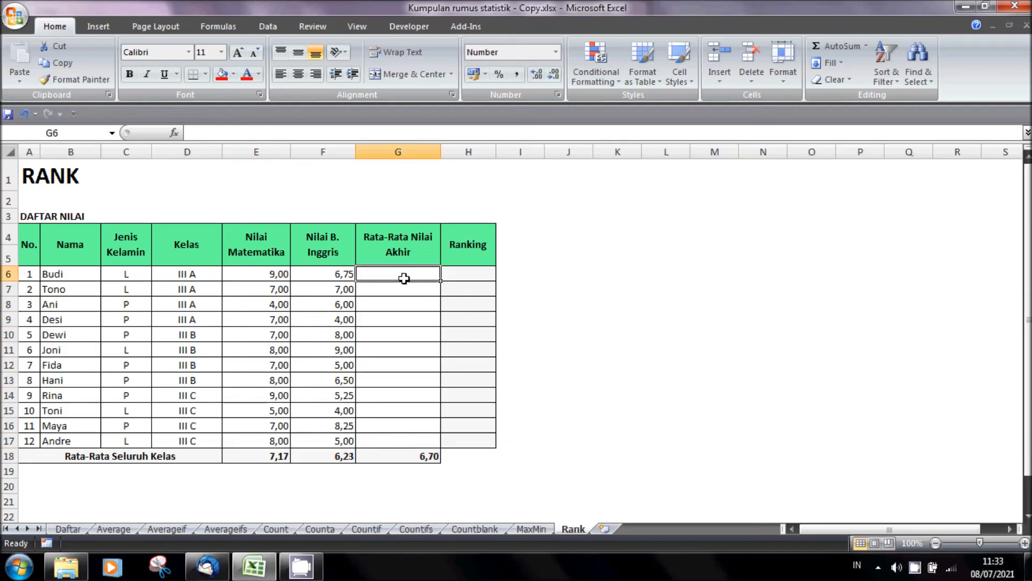
left_click(418, 454)
key("Delete")
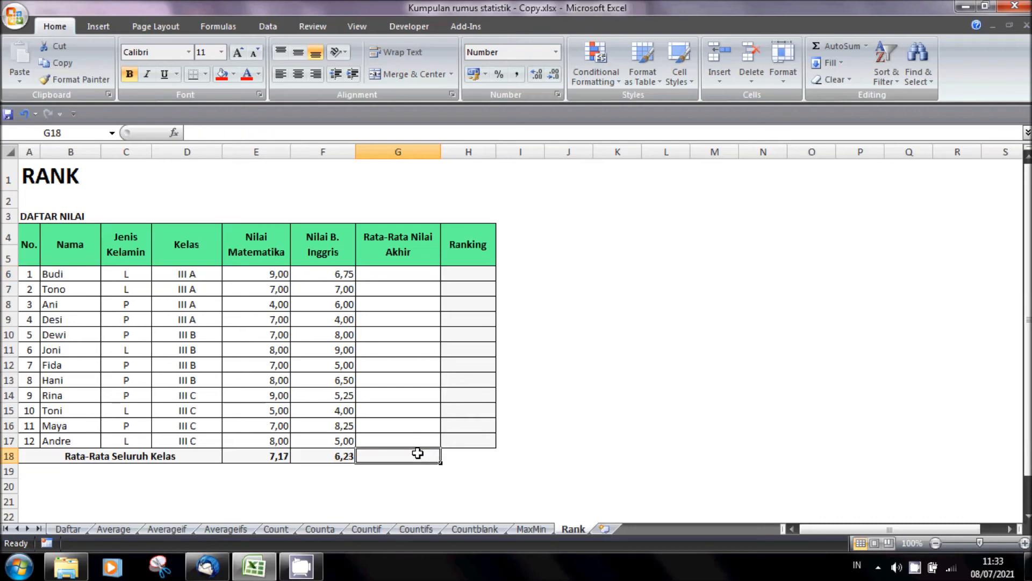
- Enter =AVERAGE(E6:F6) in G6 to average the first student's mathematics and English scores
left_click(403, 272)
type("=average")
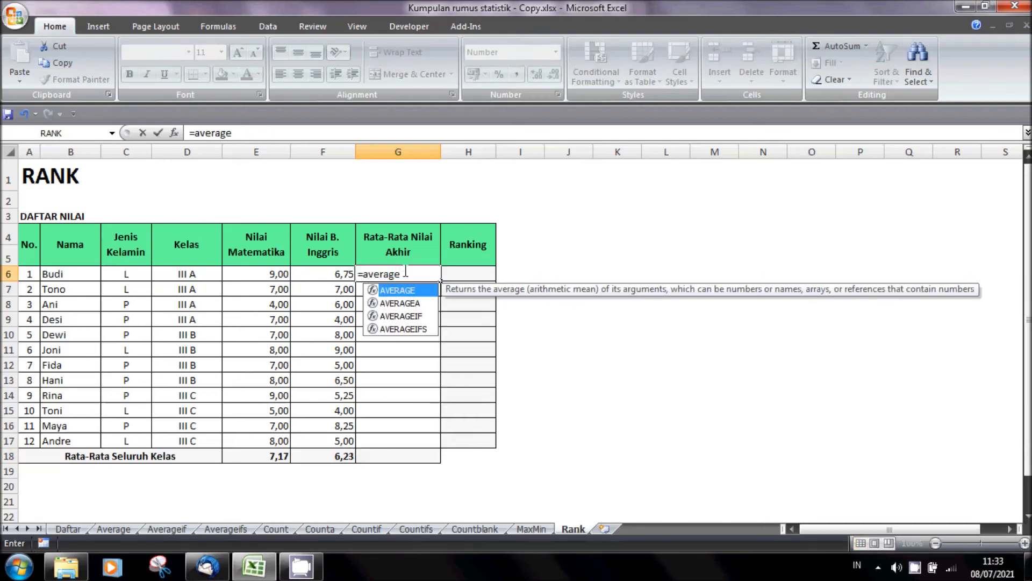
type("(")
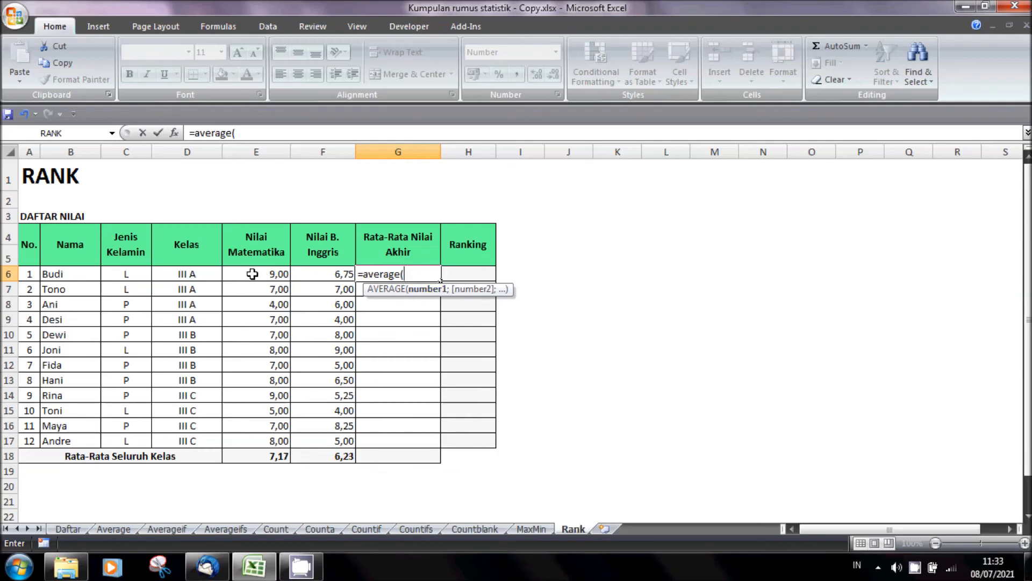
left_click_drag(255, 275, 310, 275)
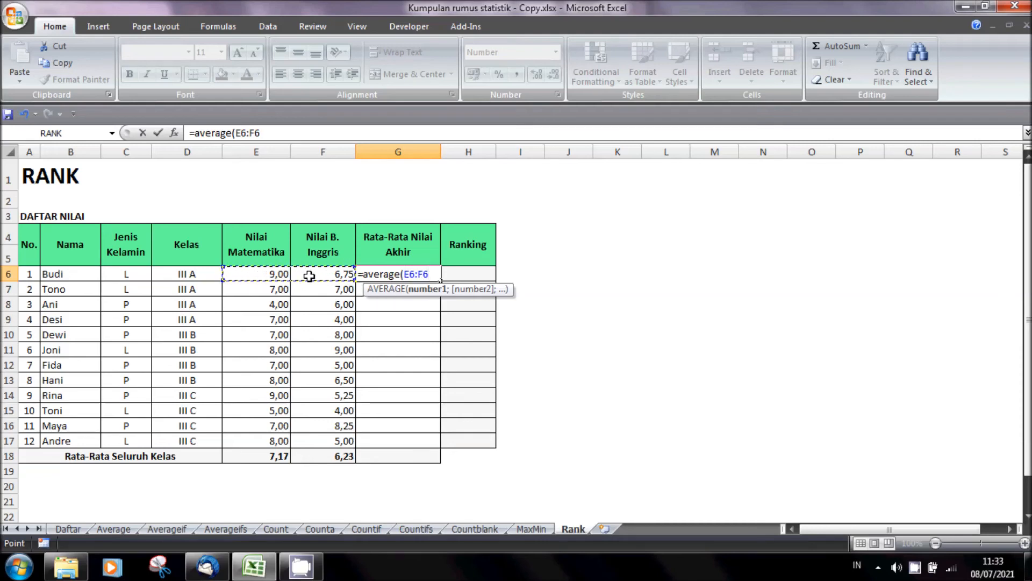
type(")")
key("Return")
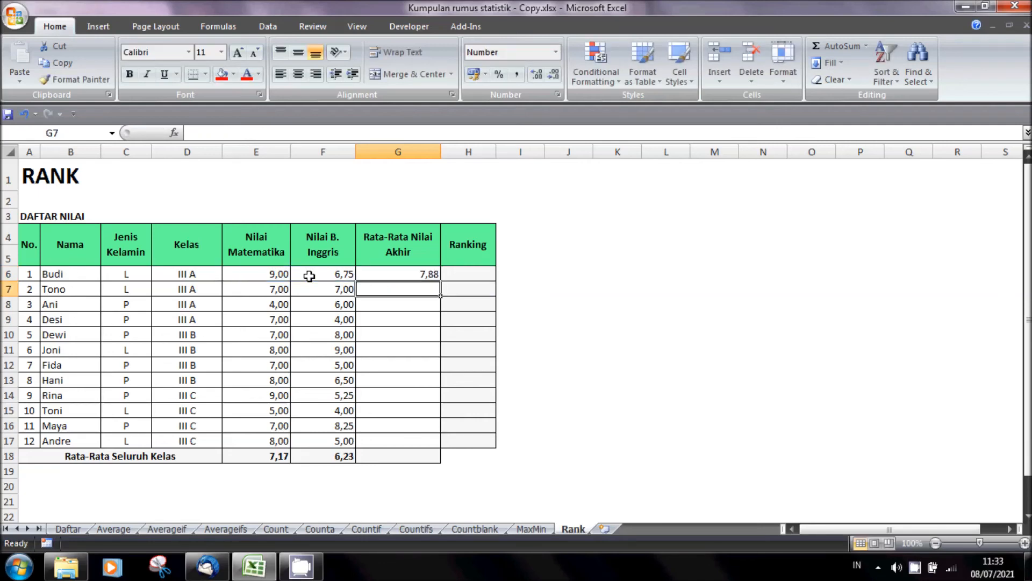
- Copy the average formula from G6 down to G17 for the remaining students
left_click(421, 273)
left_click_drag(440, 279, 439, 444)
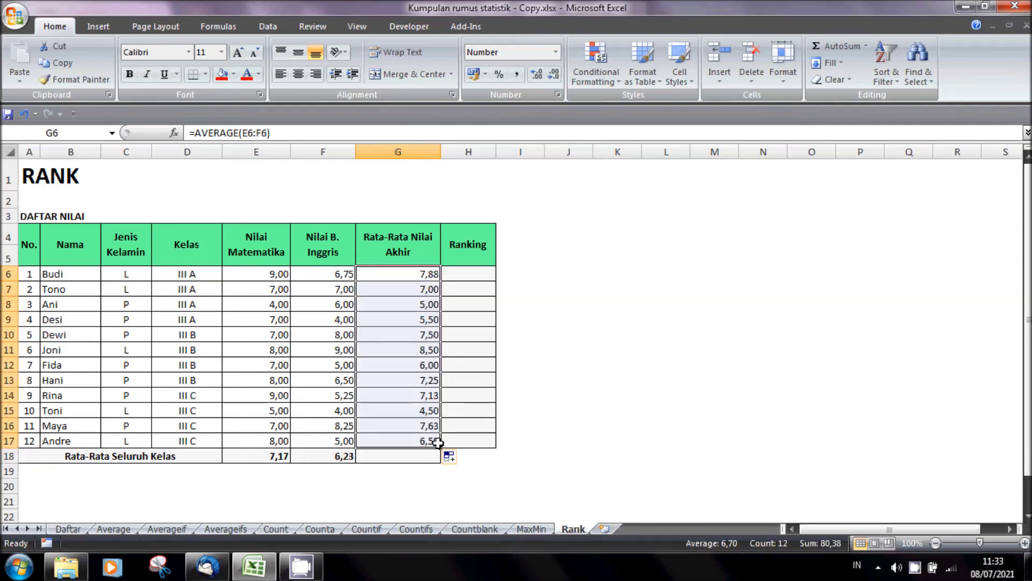
left_click(789, 445)
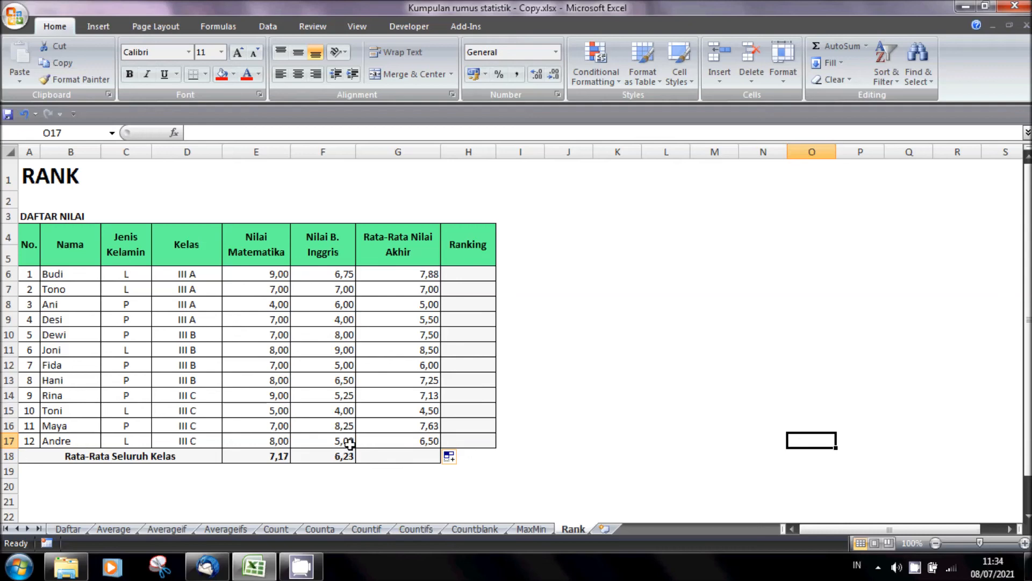
- Enter =RANK(G6;$G$6:$G$17;0) in H6 under Ranking to rank the first student's average in descending order
left_click(477, 276)
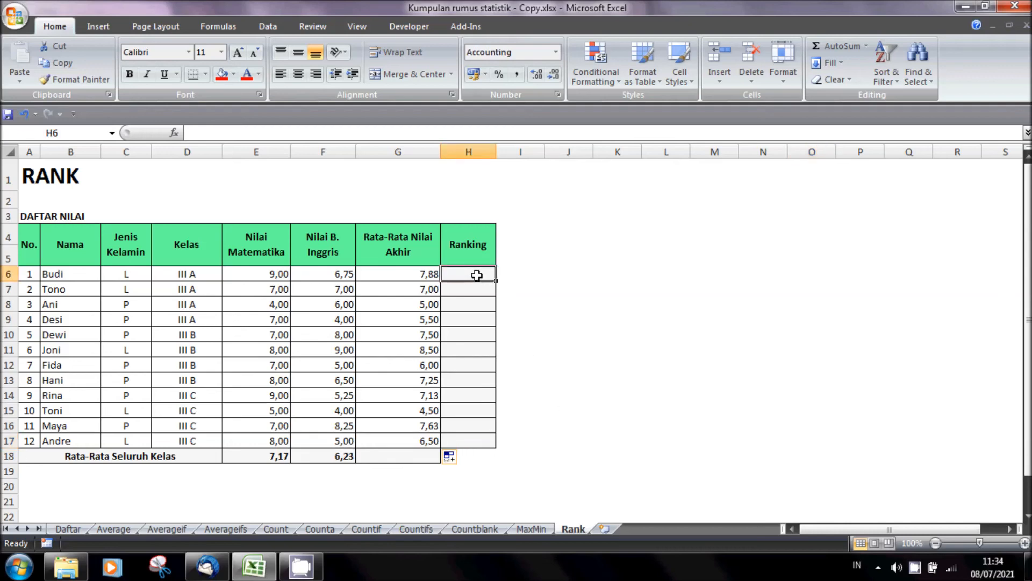
type("=rank")
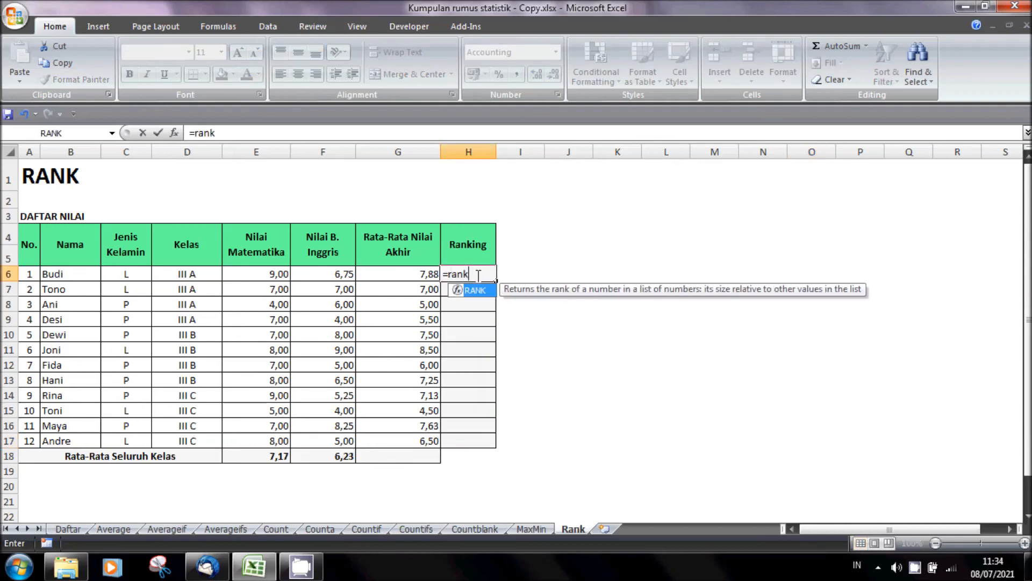
type("(")
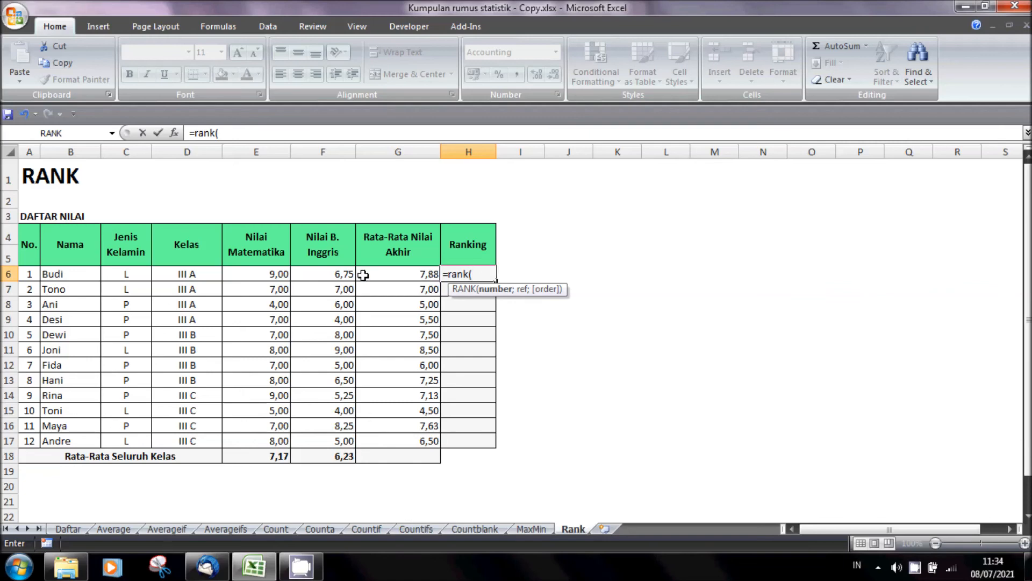
left_click(401, 276)
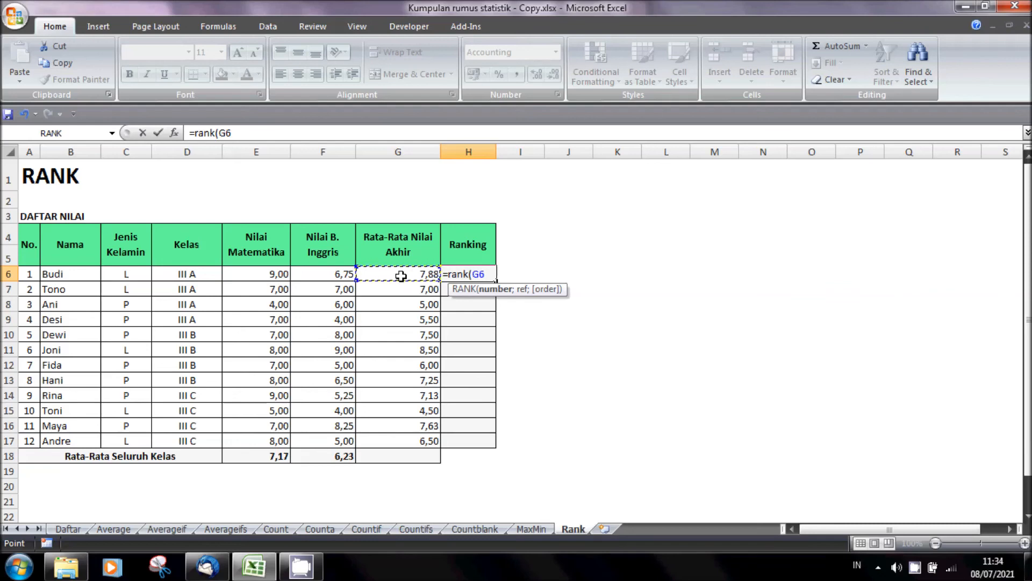
type(";")
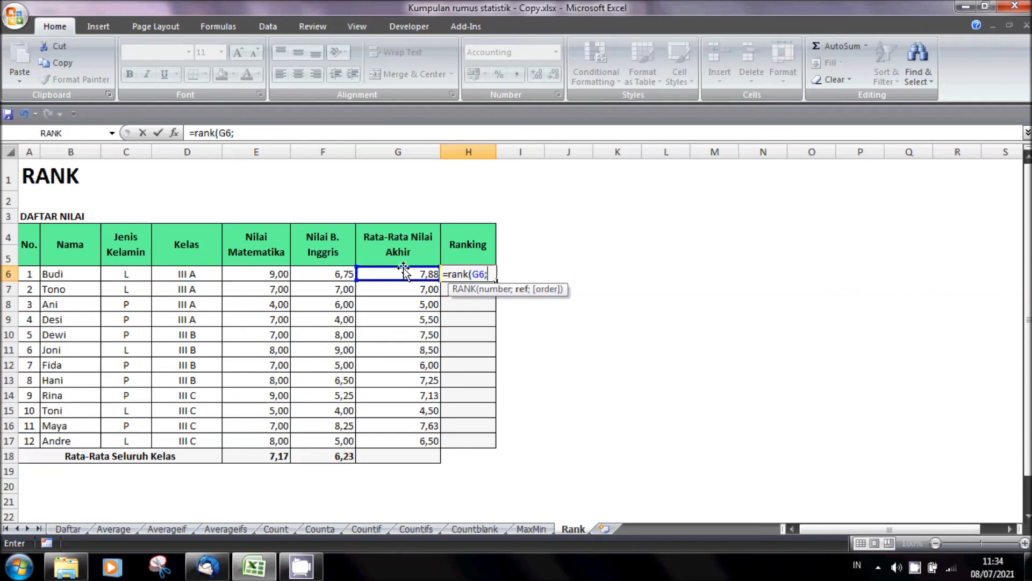
left_click_drag(403, 269, 394, 441)
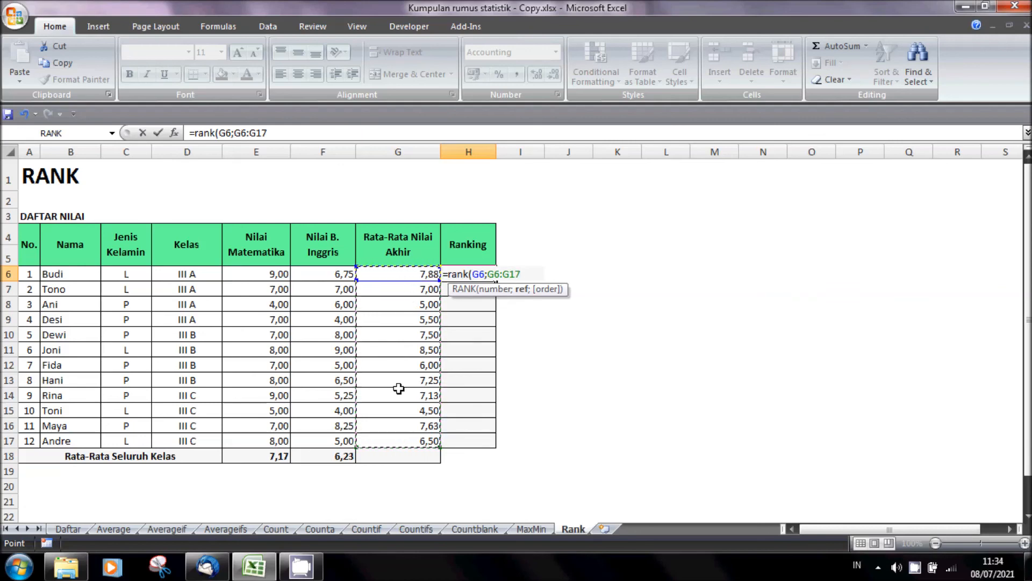
key("F4")
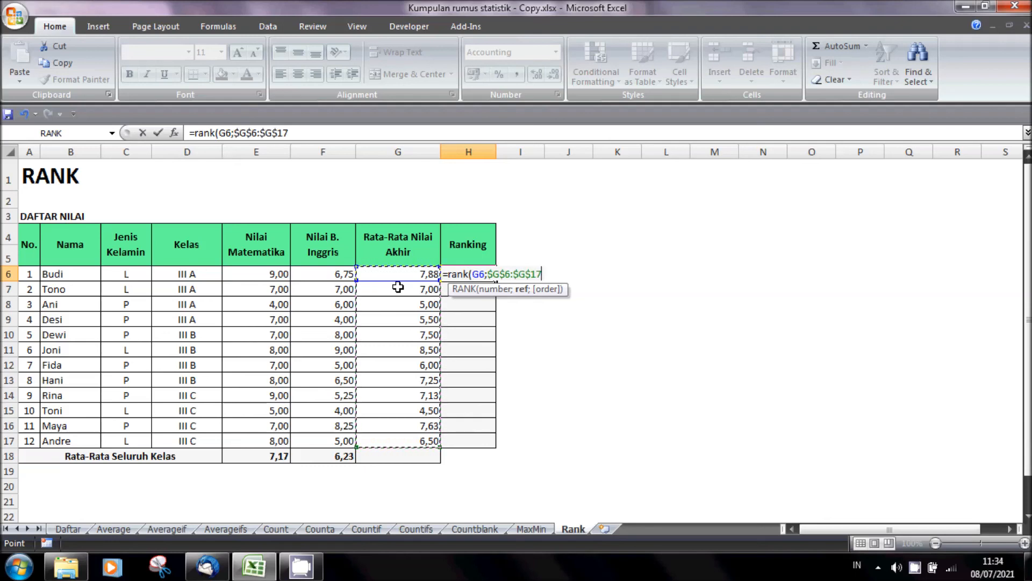
type(";")
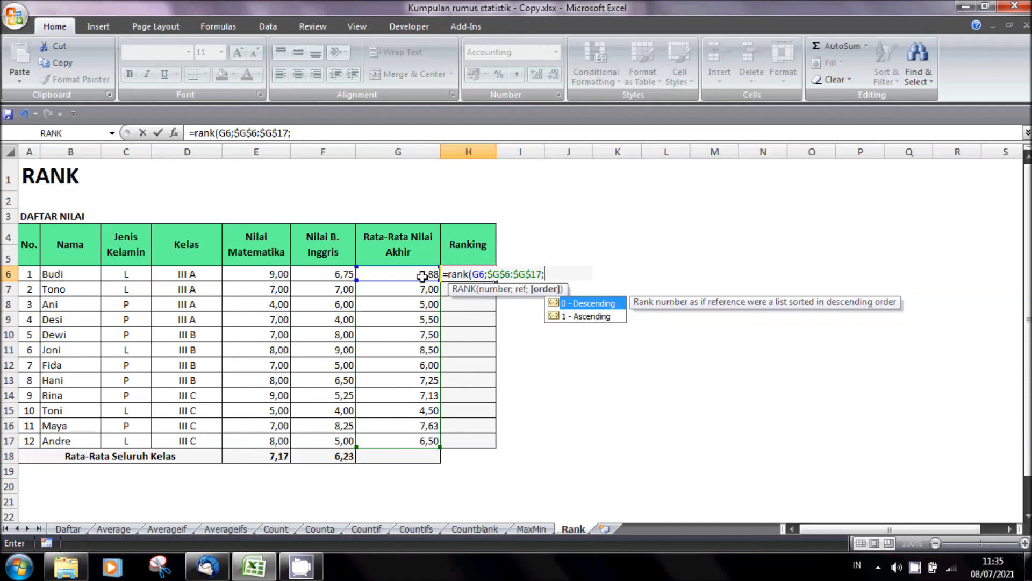
type("0)")
key("Return")
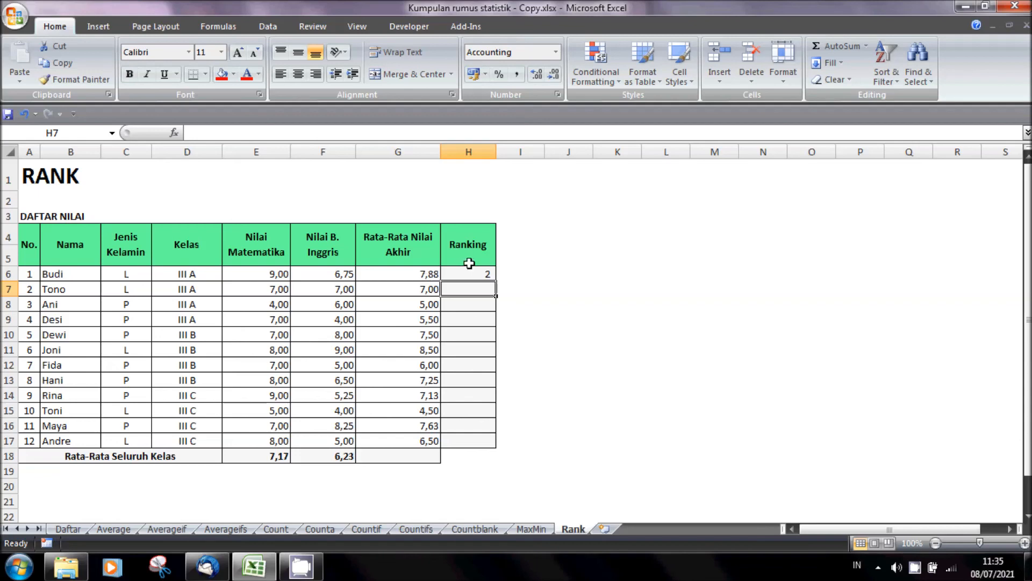
- Fill the ranking formula from H6 down to H17
left_click(486, 276)
left_click_drag(495, 280, 495, 447)
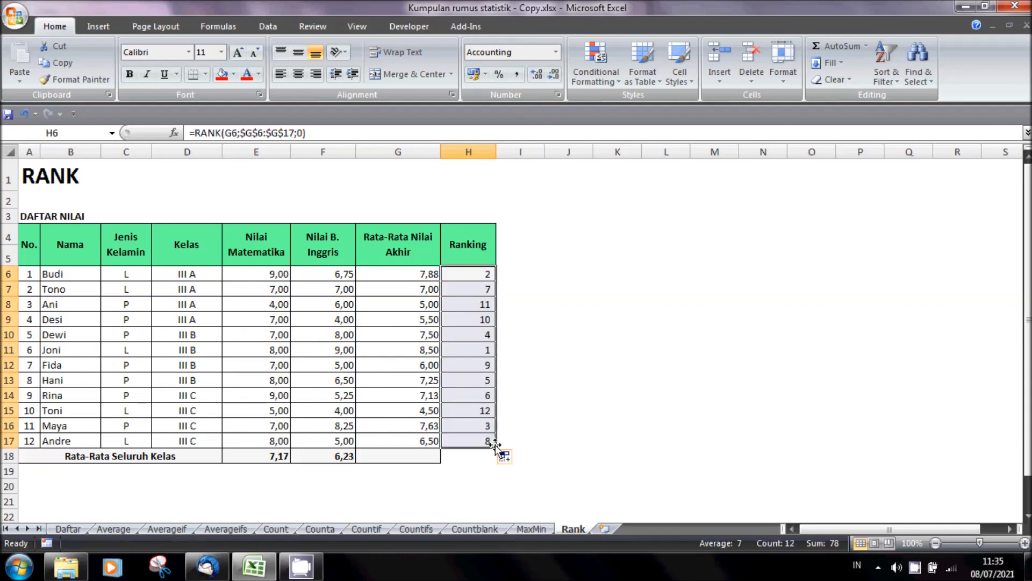
left_click(694, 391)
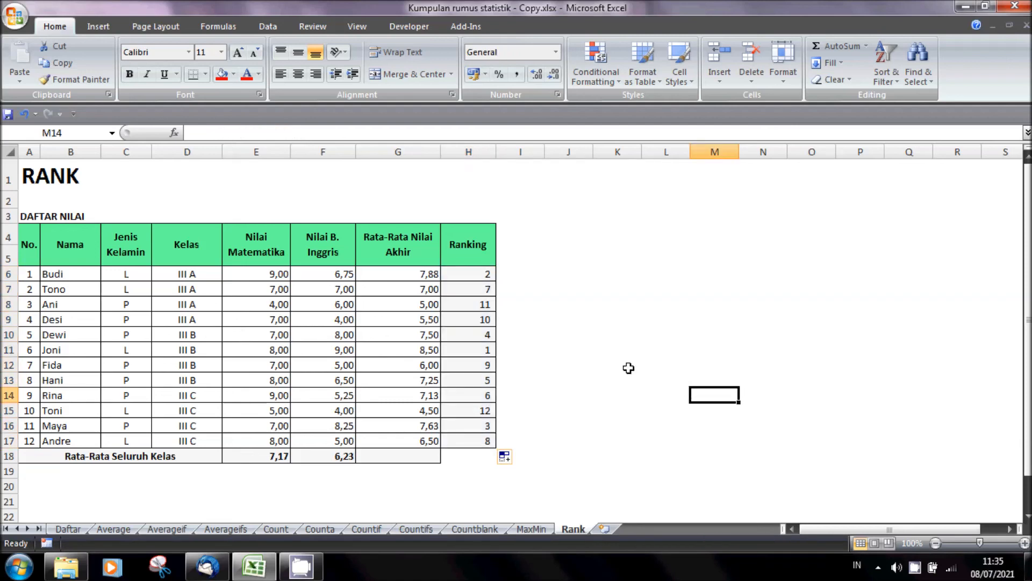
- Compare the students' final averages in column G with their rankings in column H, and return to the Daftar sheet
left_click(8, 350)
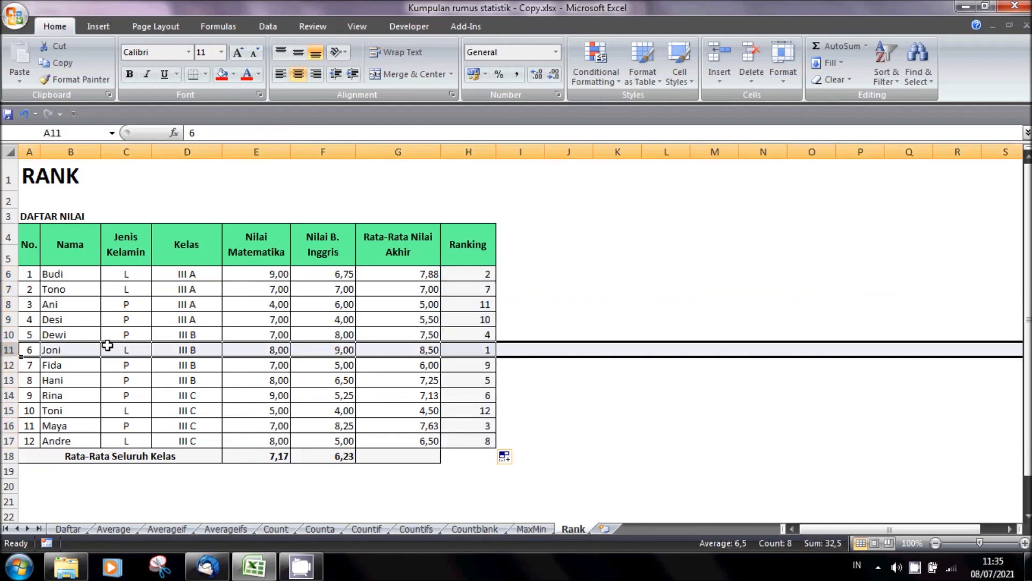
left_click(429, 351)
left_click(474, 352)
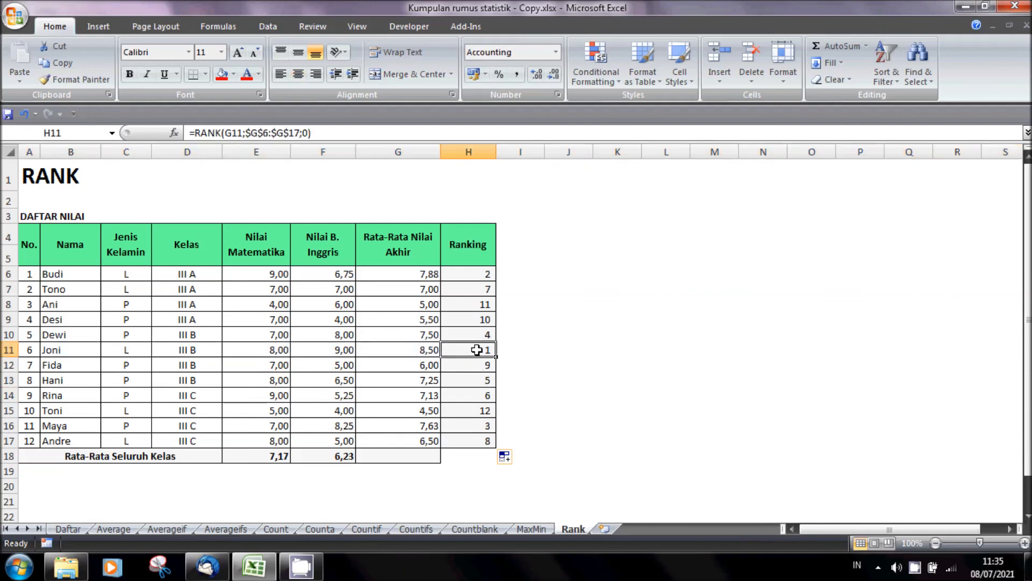
left_click(427, 273)
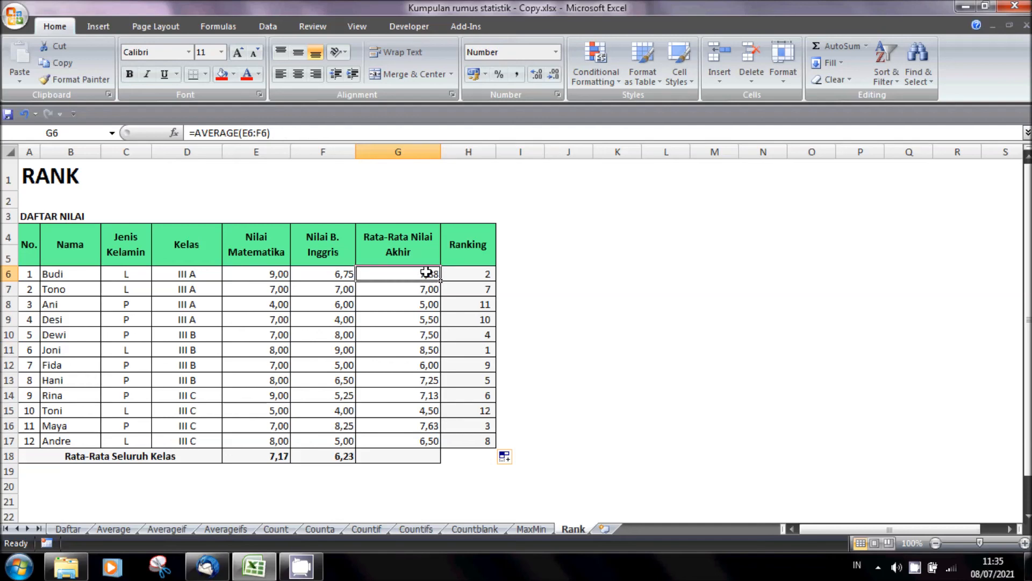
left_click(433, 427)
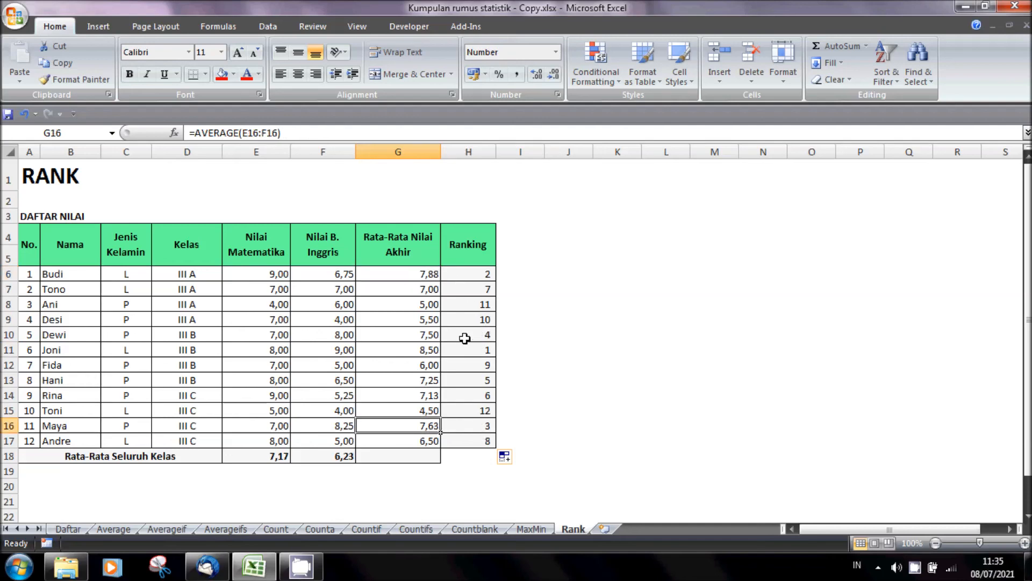
left_click(429, 414)
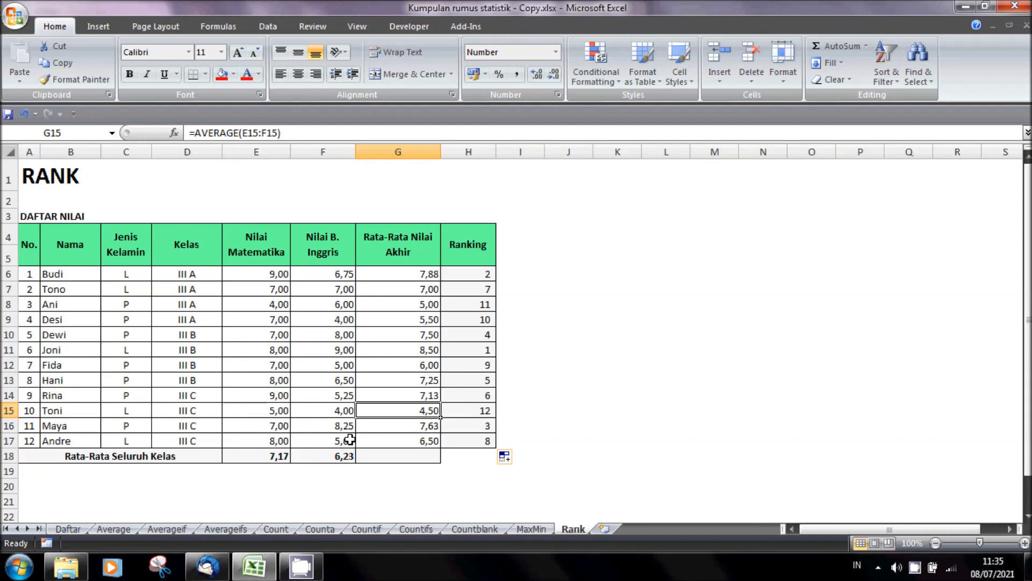
left_click(76, 531)
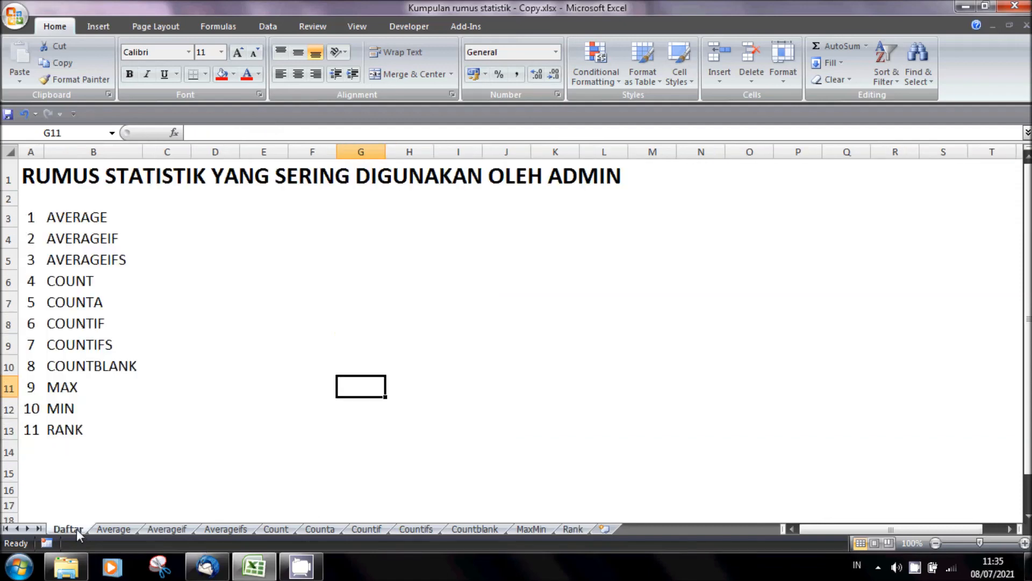